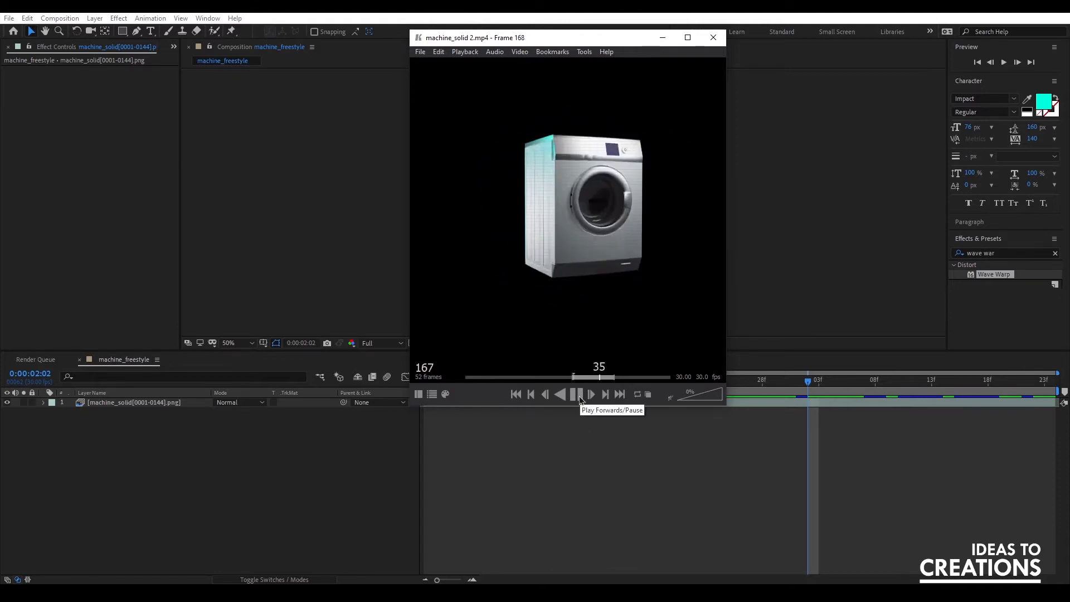
Stop and minimize the reference clip, apply Wave Warp to the machine_solid[0001-0144].png layer, and scrub through to check the distortion
left_click(580, 399)
left_click(663, 37)
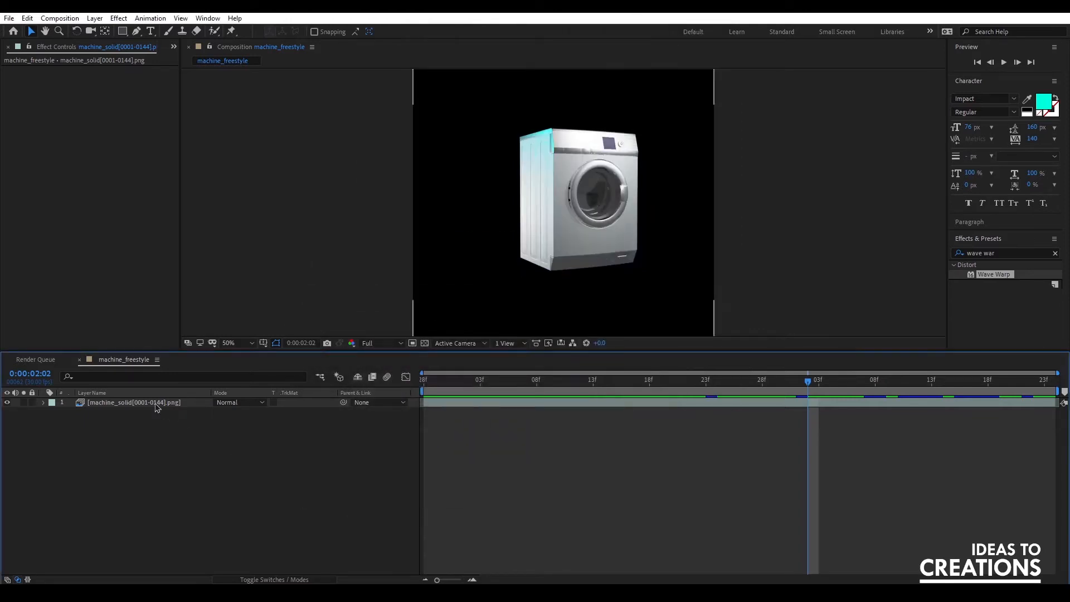
left_click(521, 195)
left_click_drag(433, 392, 955, 397)
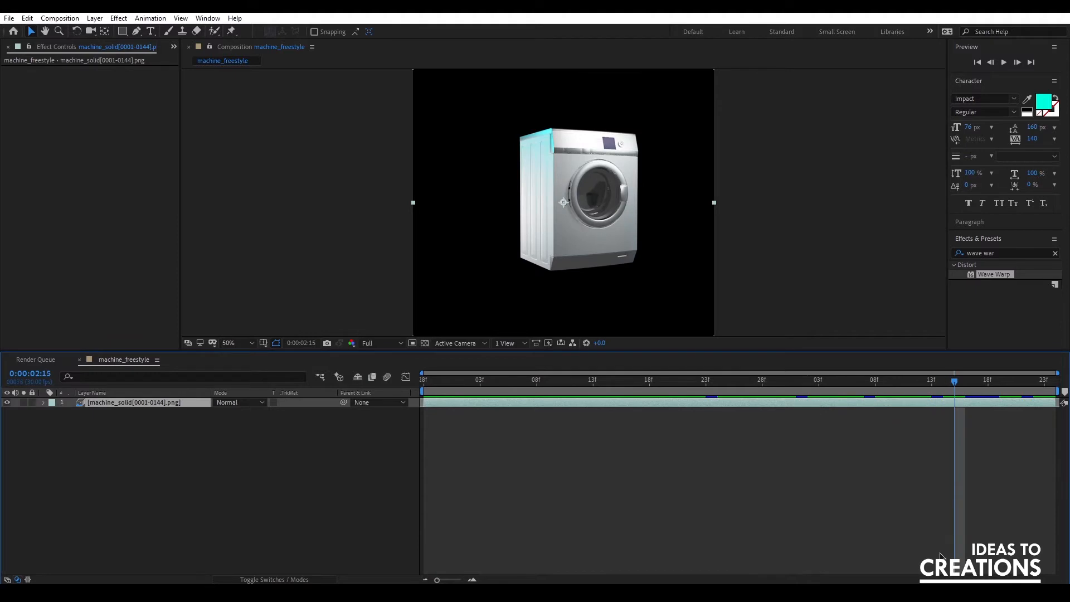
mouse_move(1002, 281)
left_mouse_down()
mouse_move(573, 326)
mouse_move(538, 208)
mouse_move(572, 204)
mouse_move(573, 214)
left_mouse_up()
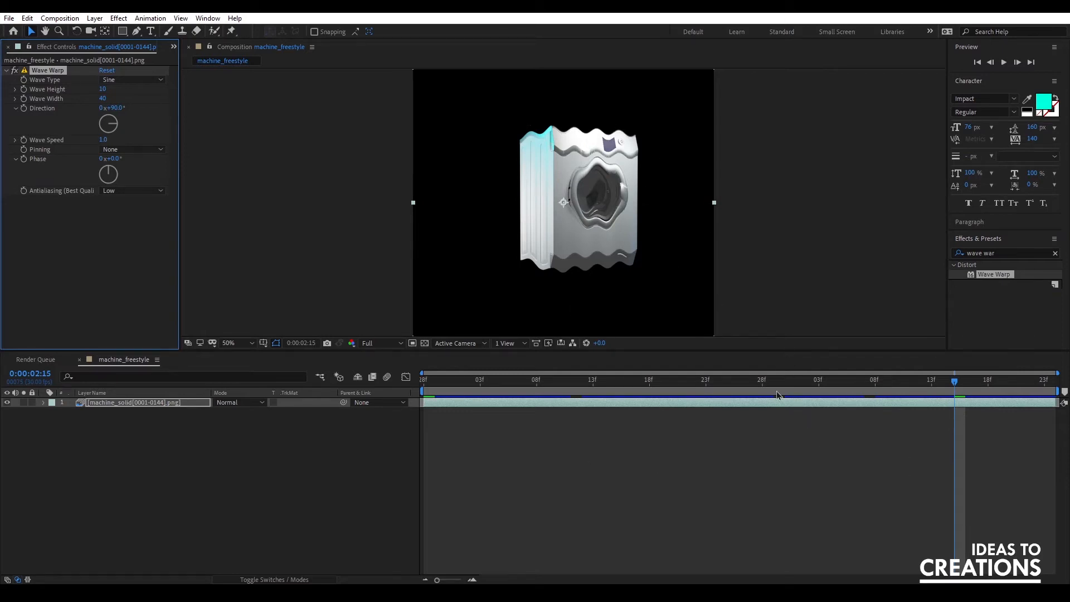
left_click_drag(796, 383, 1022, 385)
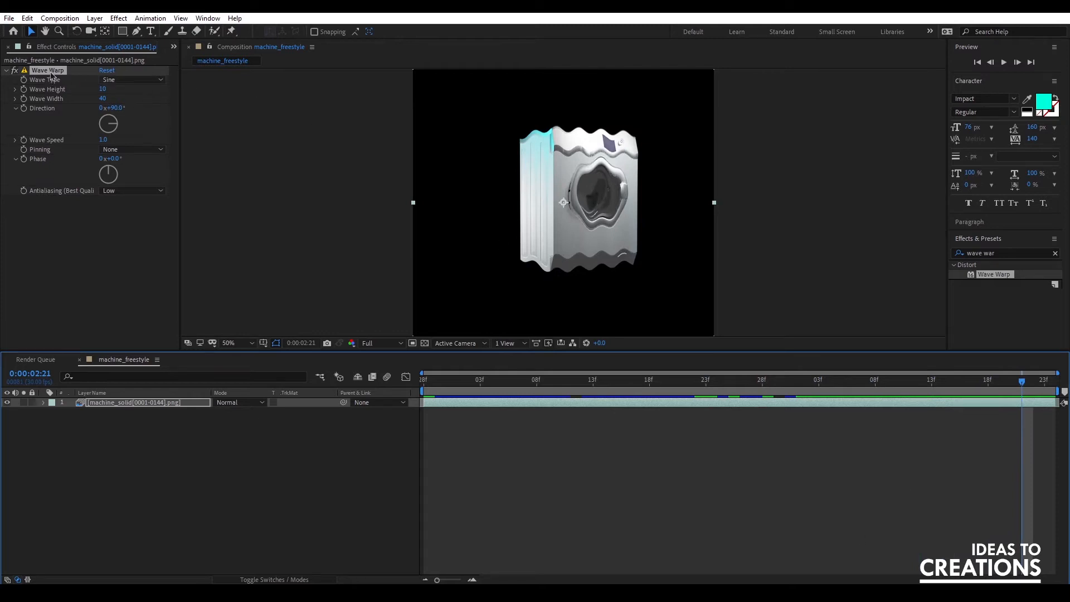
Set the Wave Warp type to Square, its height to 70 and its direction to 180°, and scrub through the sliced animation
left_click(122, 85)
left_click(125, 101)
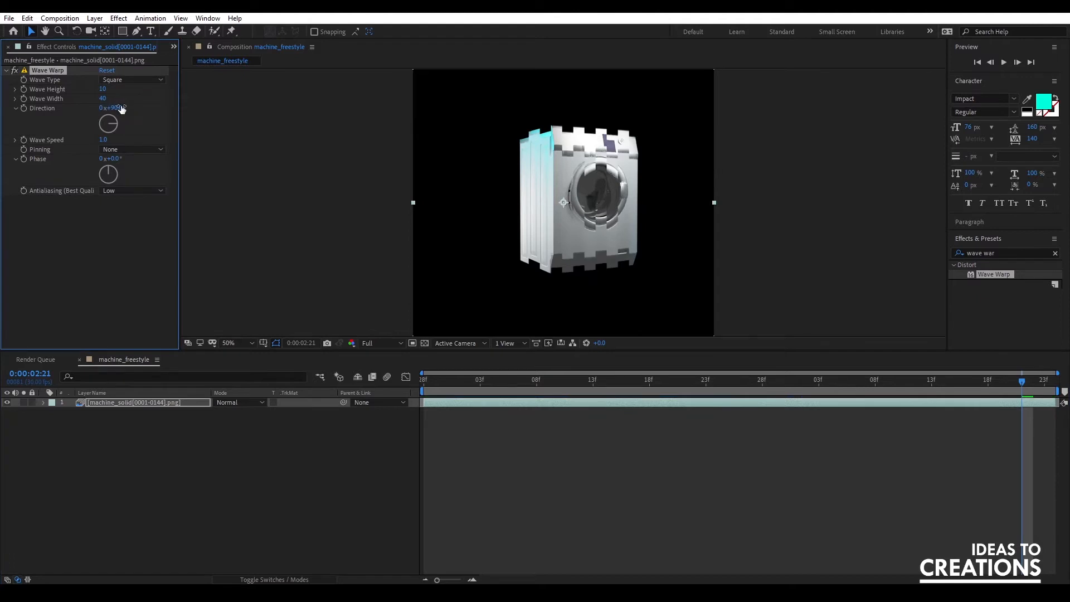
mouse_move(105, 89)
left_mouse_down()
mouse_move(133, 89)
mouse_move(125, 89)
left_mouse_up()
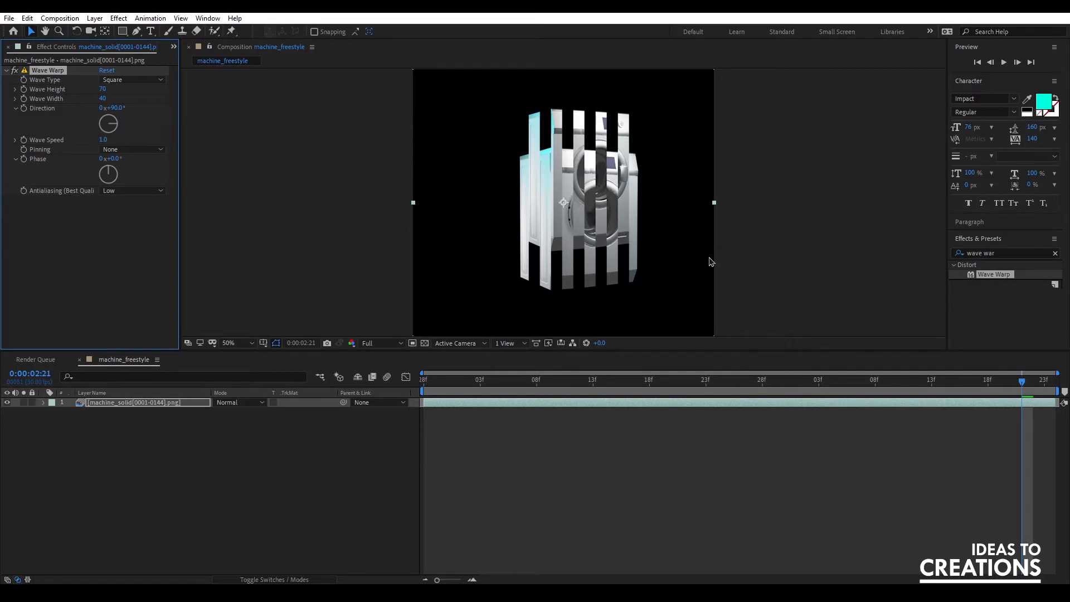
left_click_drag(116, 130, 102, 159)
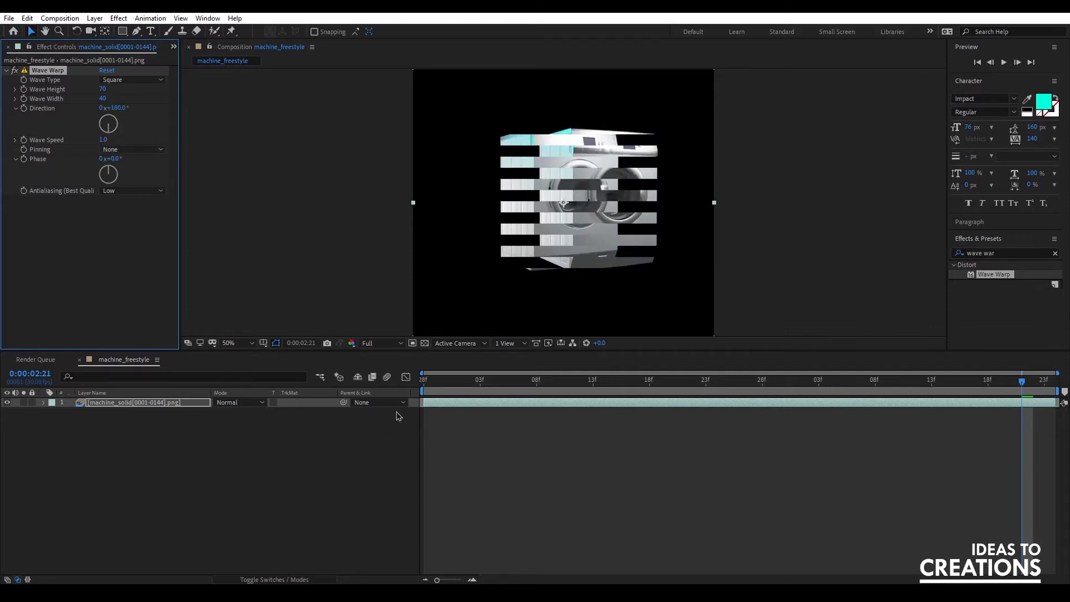
left_click_drag(874, 382, 661, 407)
left_click_drag(544, 411, 1050, 390)
Set the Wave Warp speed to 2.5 and preview the animation
left_click(101, 140)
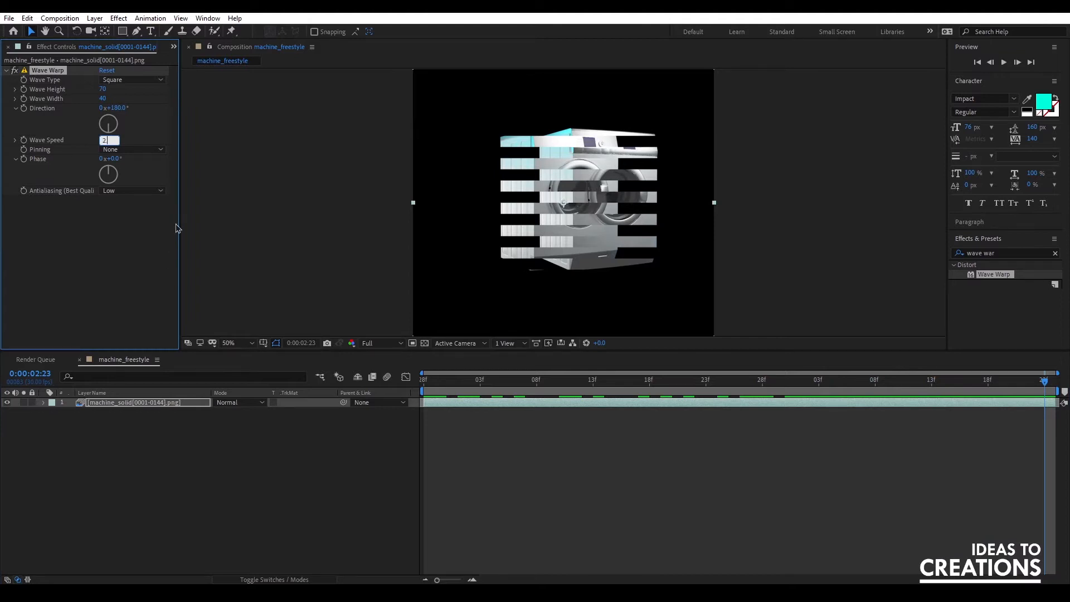
type("2.5")
left_click(124, 254)
key("space")
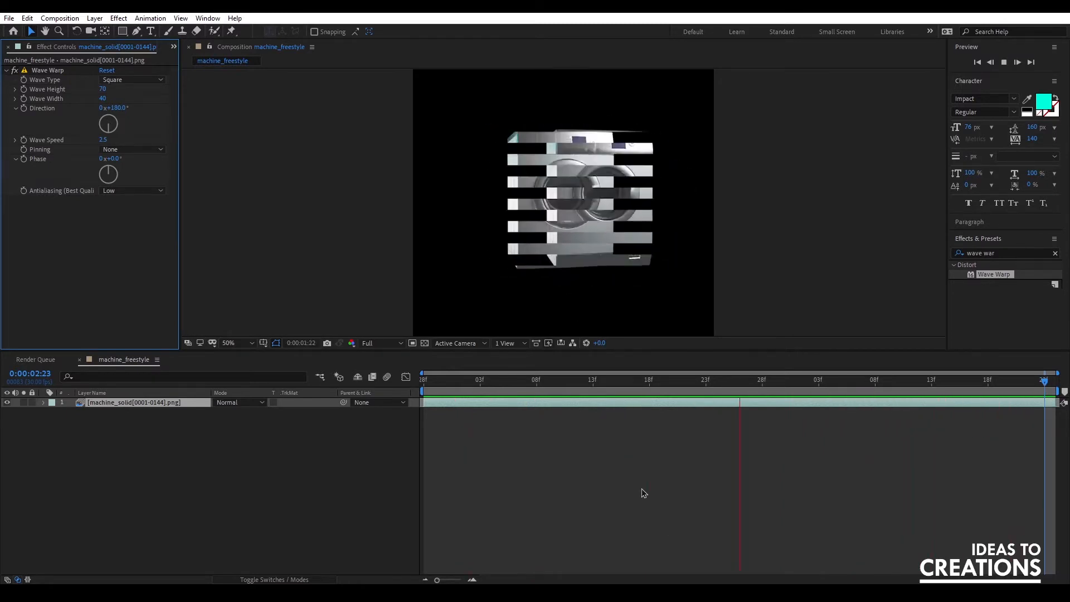
key("space")
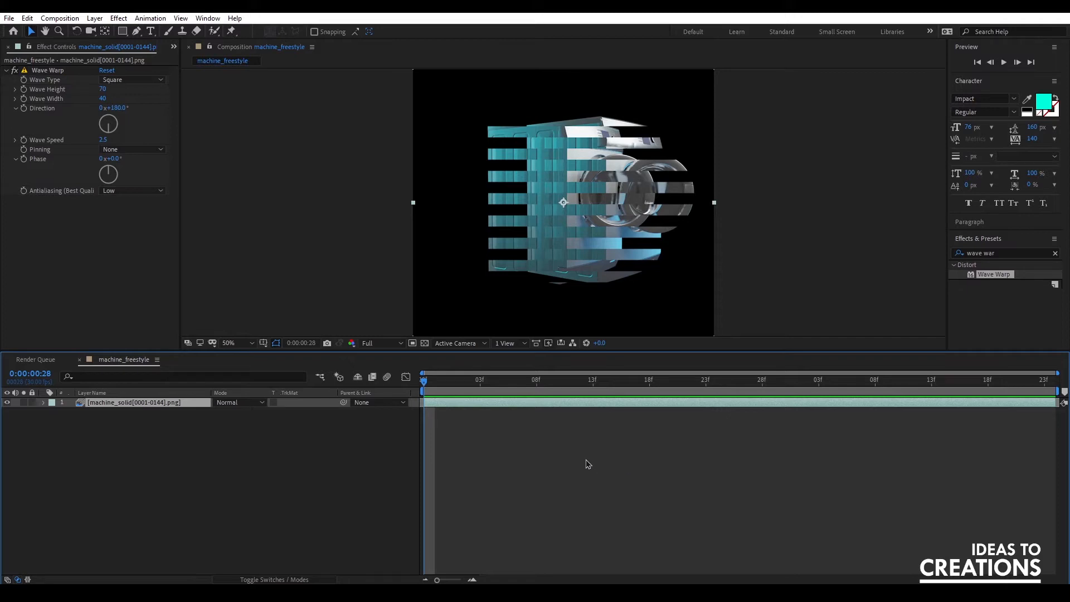
Set Wave Height to 0 and start keyframing it at 0:00:01:15
left_click(102, 90)
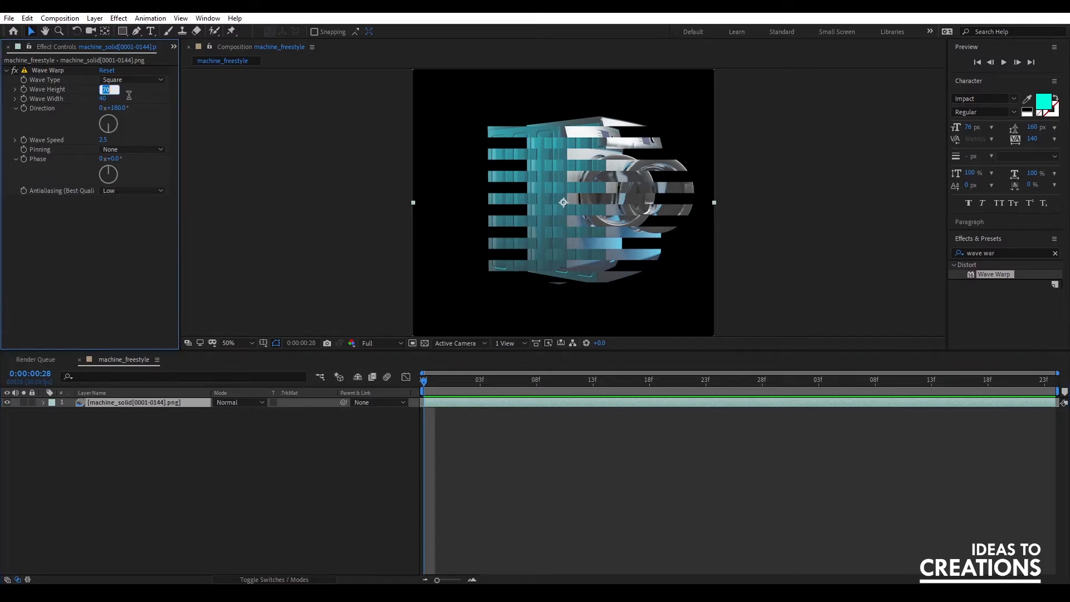
key("Return")
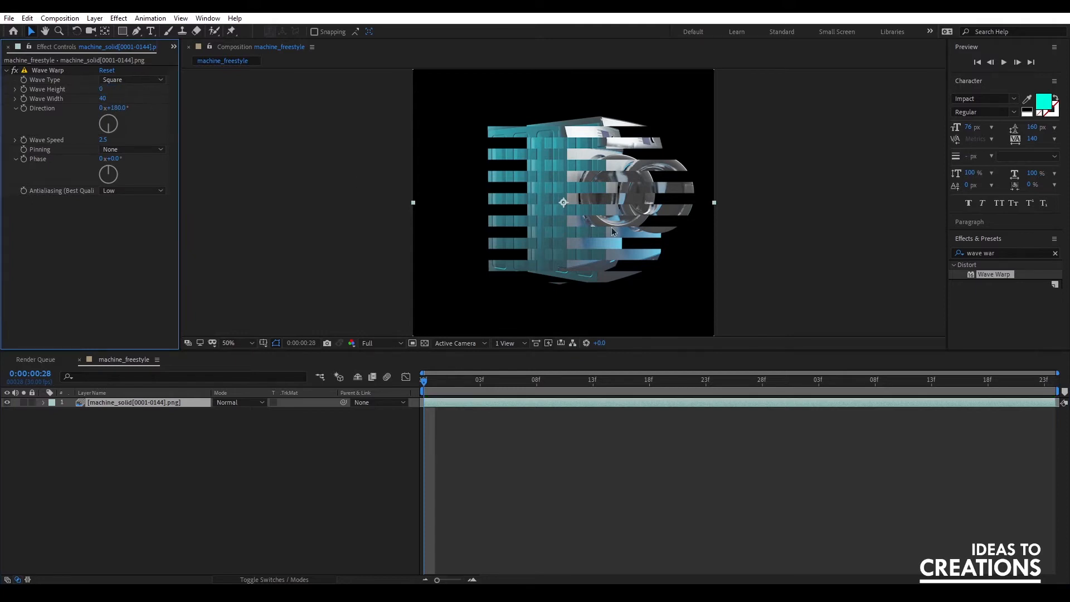
left_click_drag(432, 385, 604, 374)
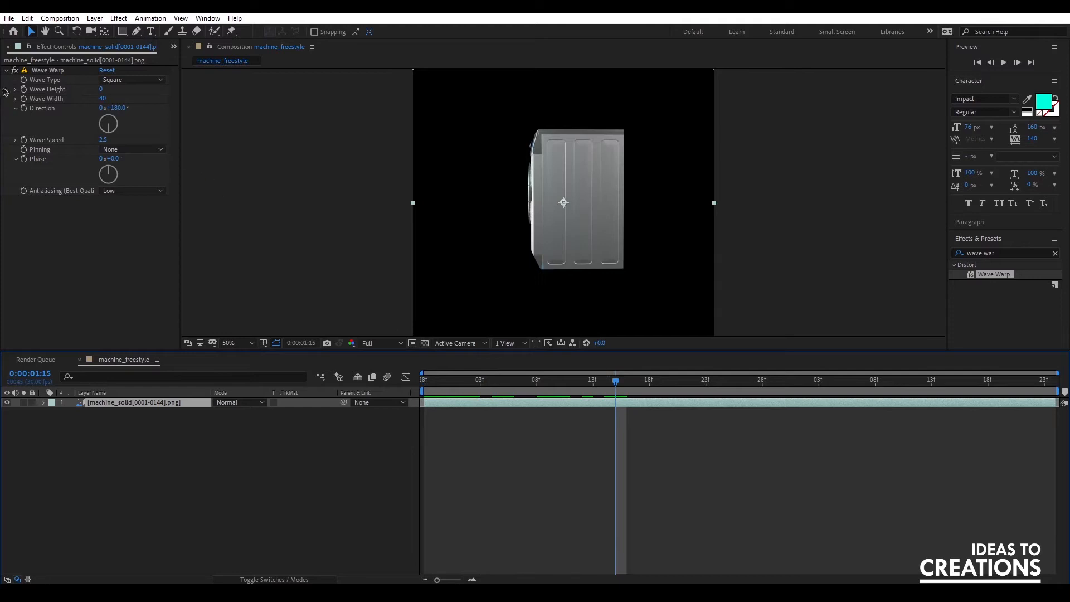
left_click(31, 108)
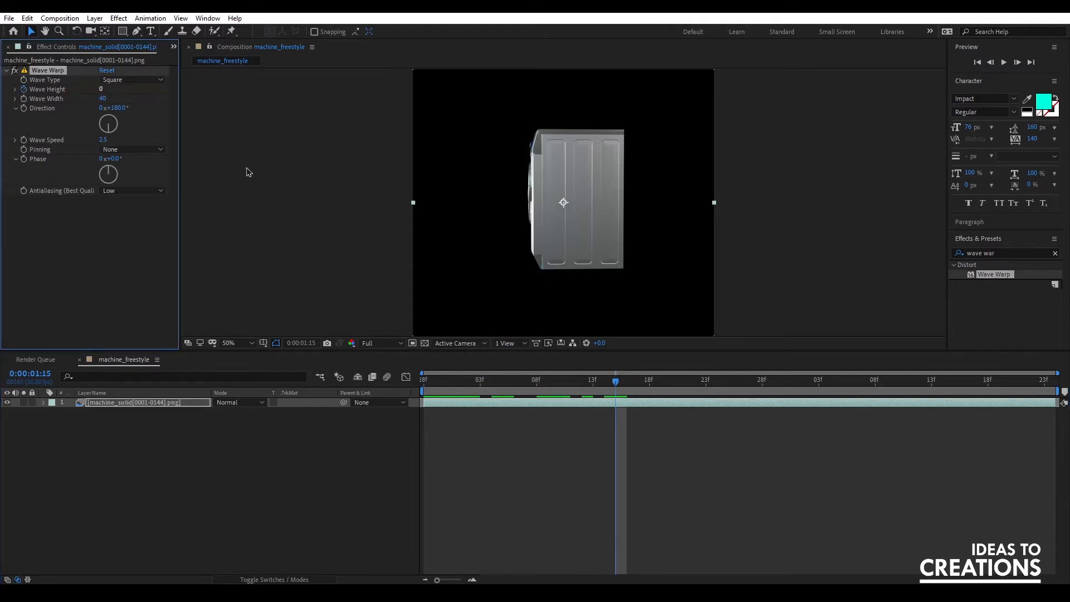
Keyframe Wave Height at 55 at 0:00:01:21 and at 0 at 0:00:01:27
left_click_drag(618, 386, 684, 384)
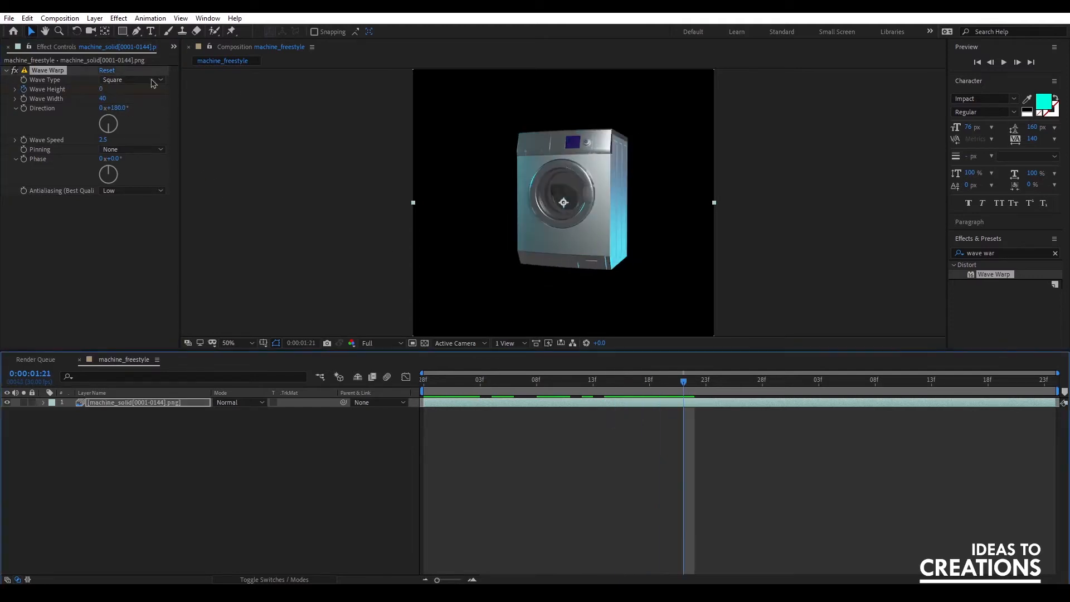
left_click_drag(103, 89, 139, 97)
left_click_drag(695, 387, 751, 385)
left_click(104, 89)
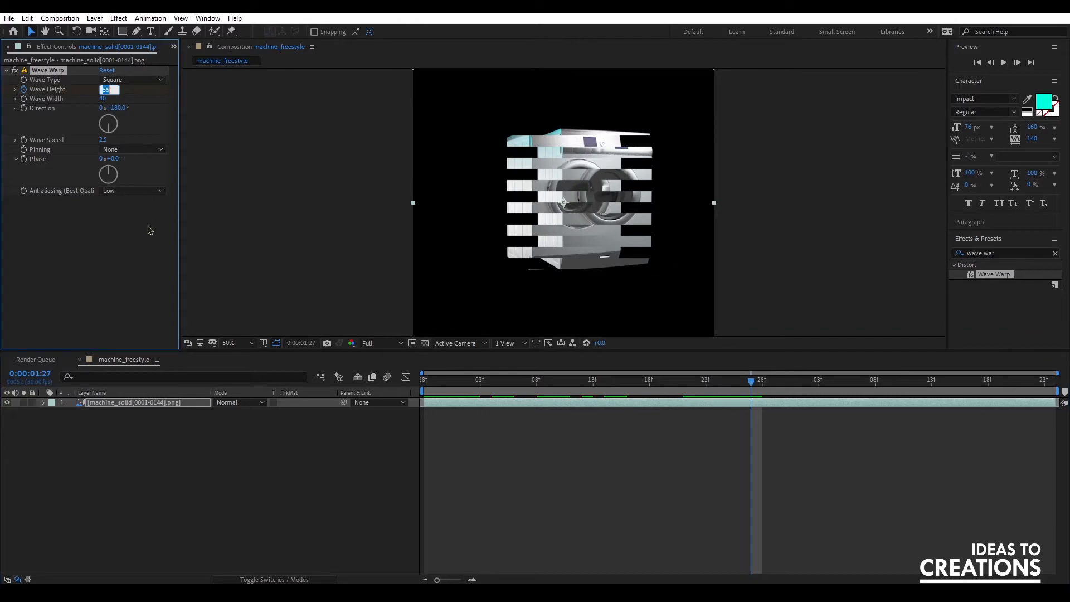
type("0")
key("Return")
left_click(214, 482)
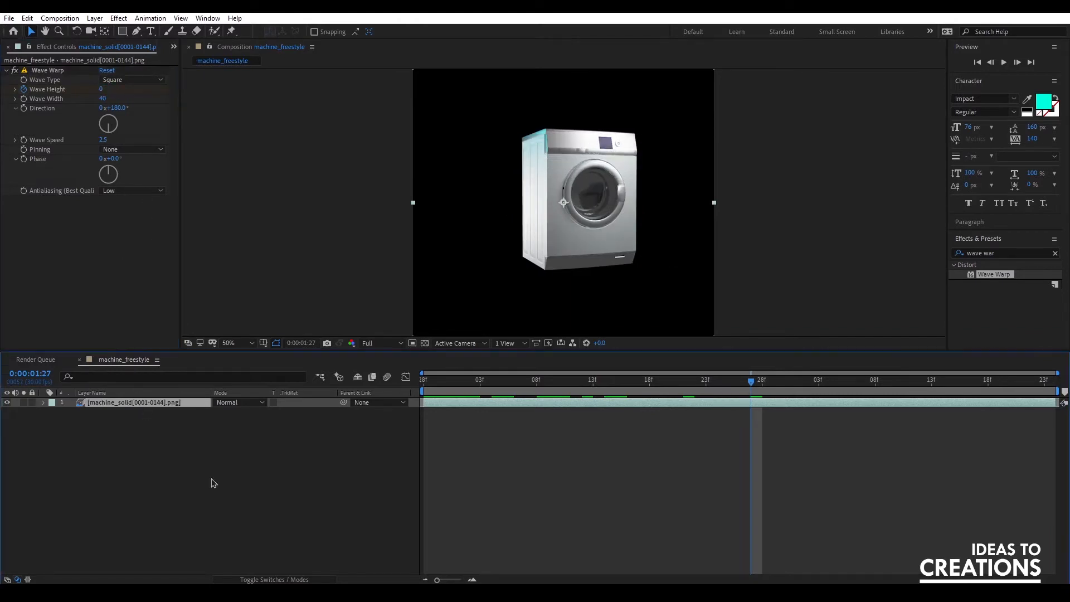
Reveal the layer's Wave Height keyframes in the timeline and preview the glitch animation
key("u")
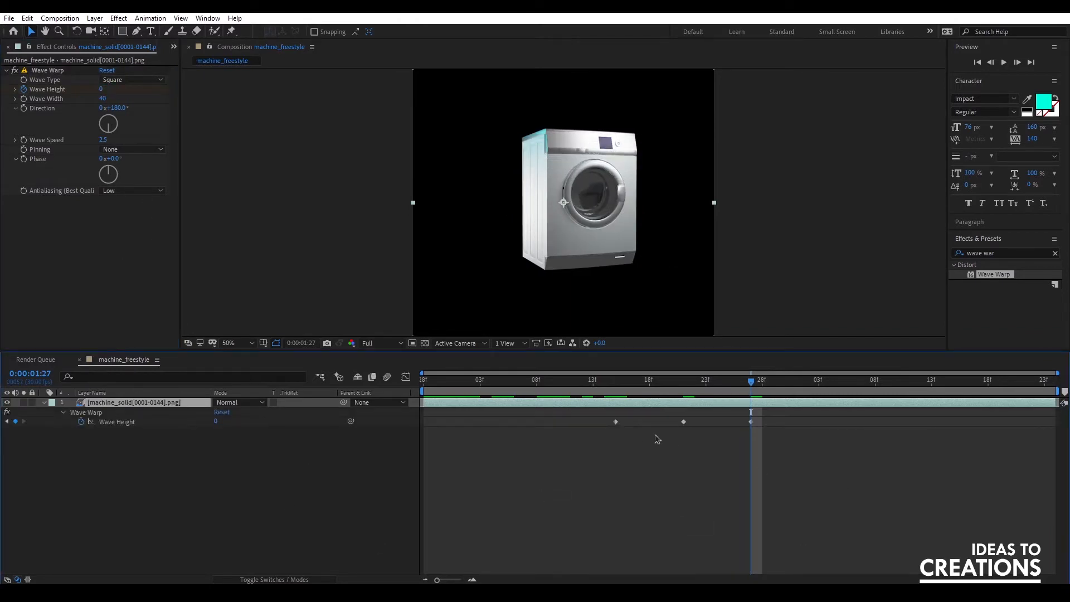
key("space")
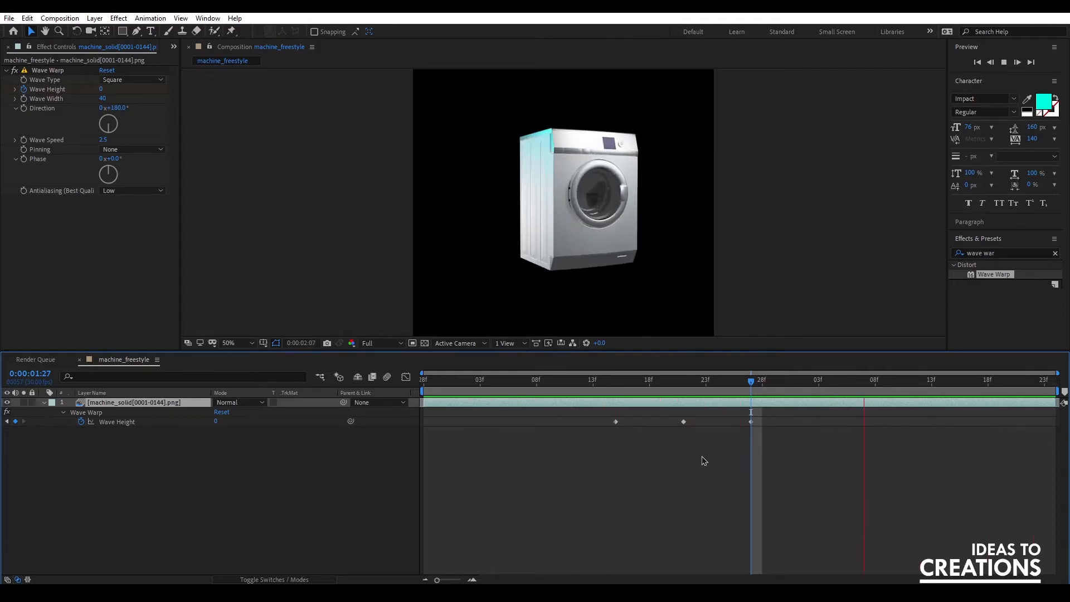
key("space")
Raise the middle Wave Height keyframe to 76, move it to 0:00:01:17, and set Wave Height to 77 at 0:00:01:21
left_click_drag(674, 385, 685, 395)
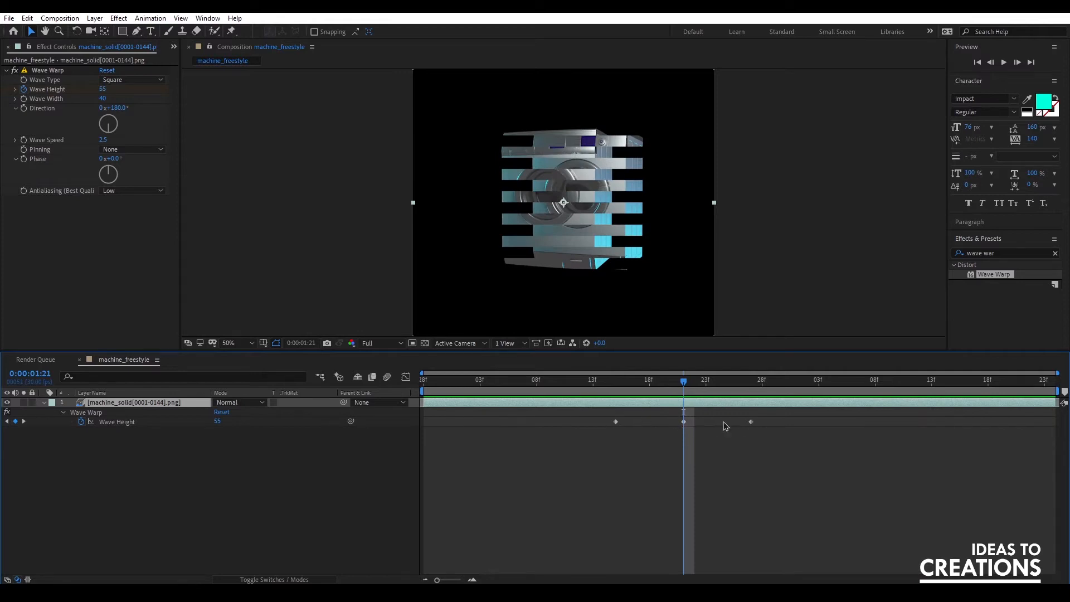
left_click_drag(217, 422, 230, 424)
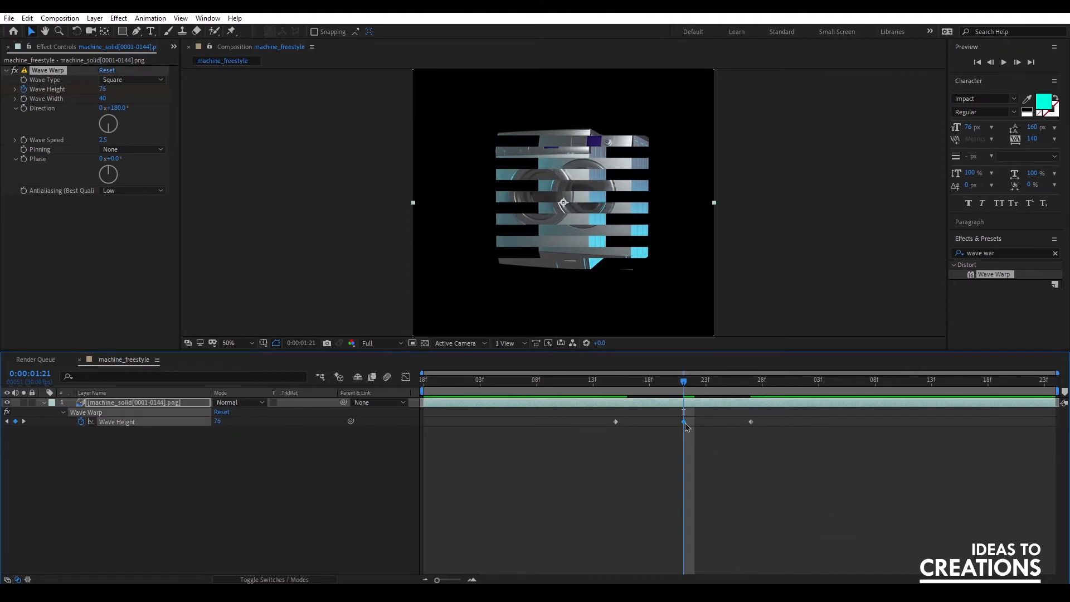
left_click_drag(688, 422, 640, 423)
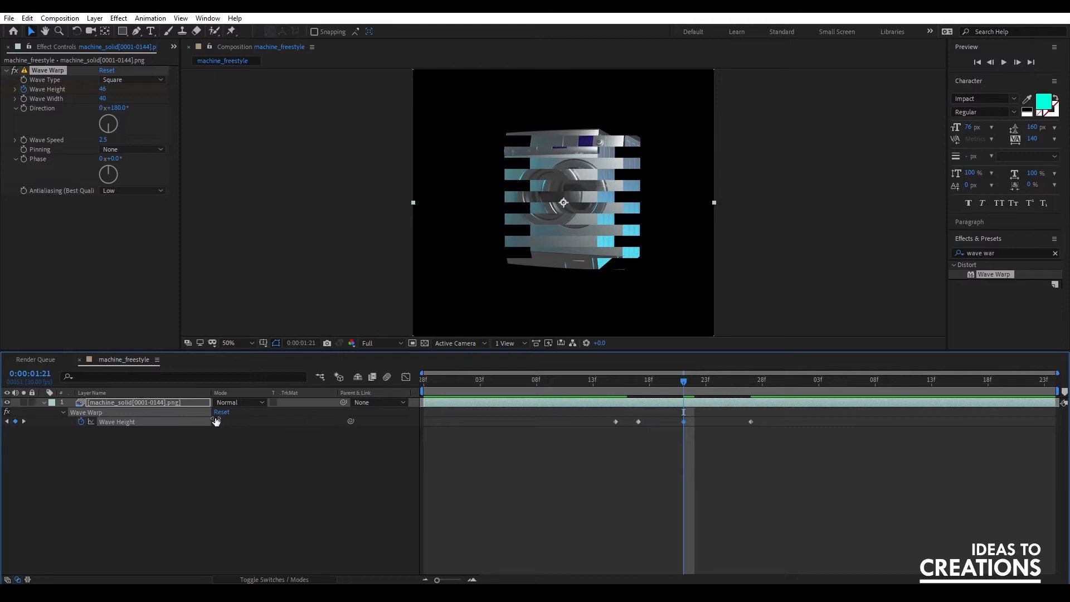
type("77")
left_click(384, 487)
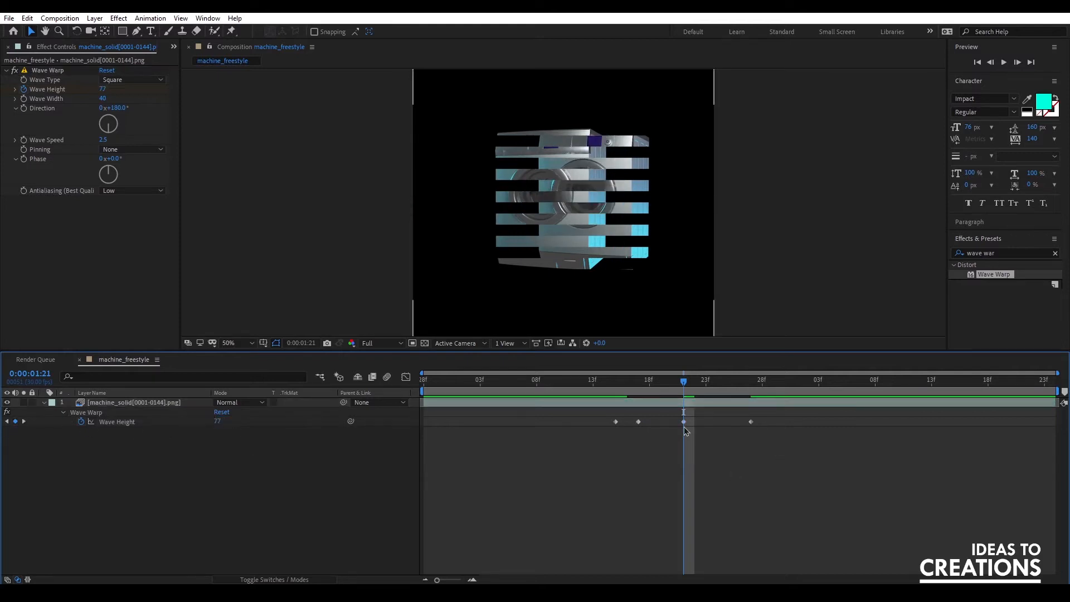
Retime the Wave Height keyframes: 76 one frame after the first, 77 at 0:00:01:23 and the closing 0 at about 0:00:01:25, previewing the result
left_click_drag(685, 424, 720, 425)
left_click(695, 444)
key("space")
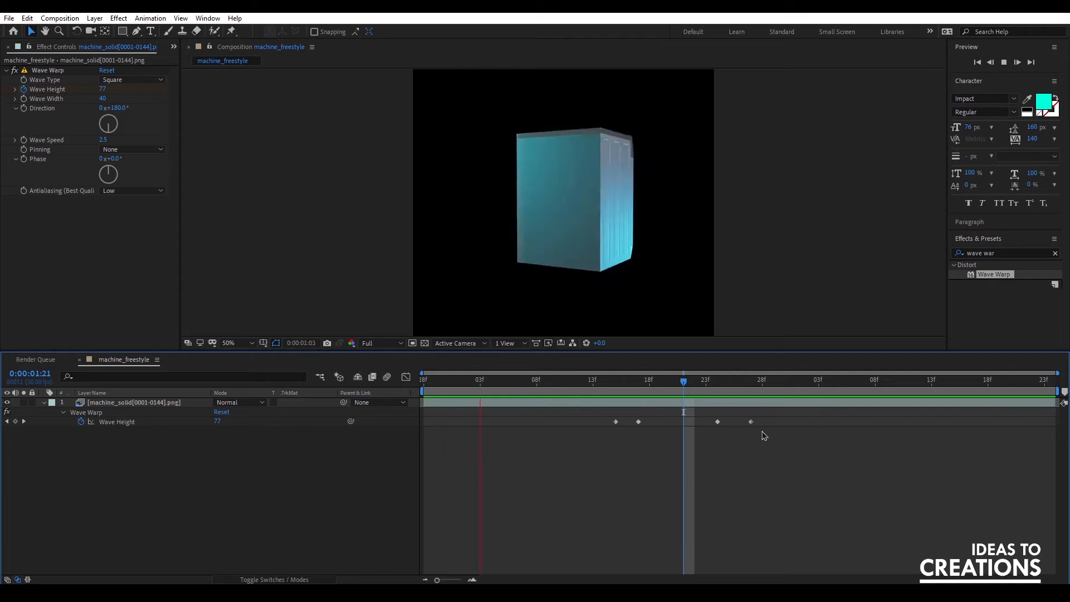
left_click_drag(758, 431, 712, 417)
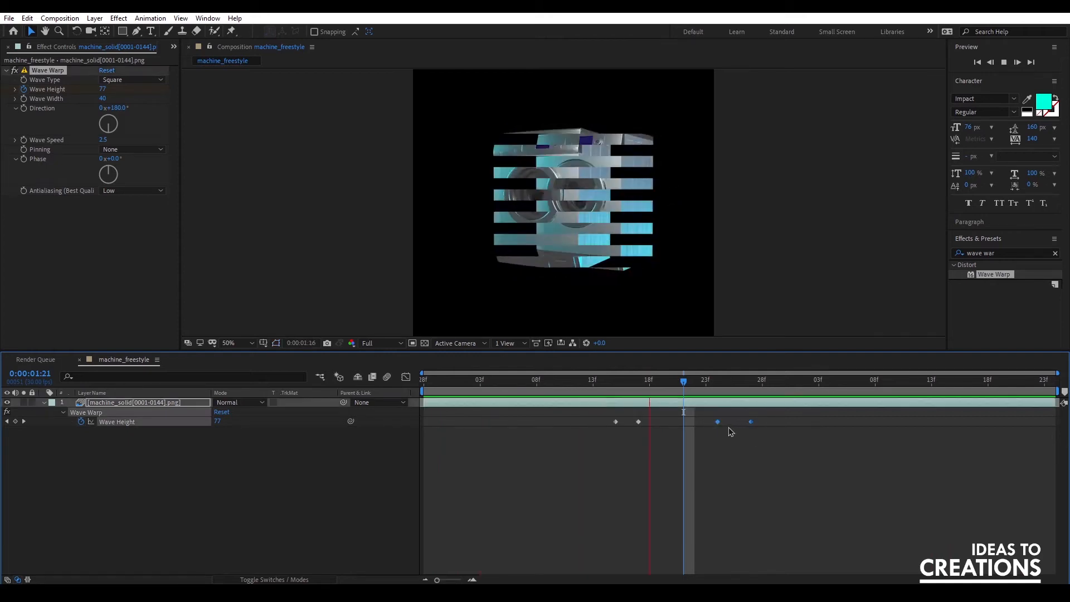
left_click(637, 422)
left_click_drag(632, 423, 627, 424)
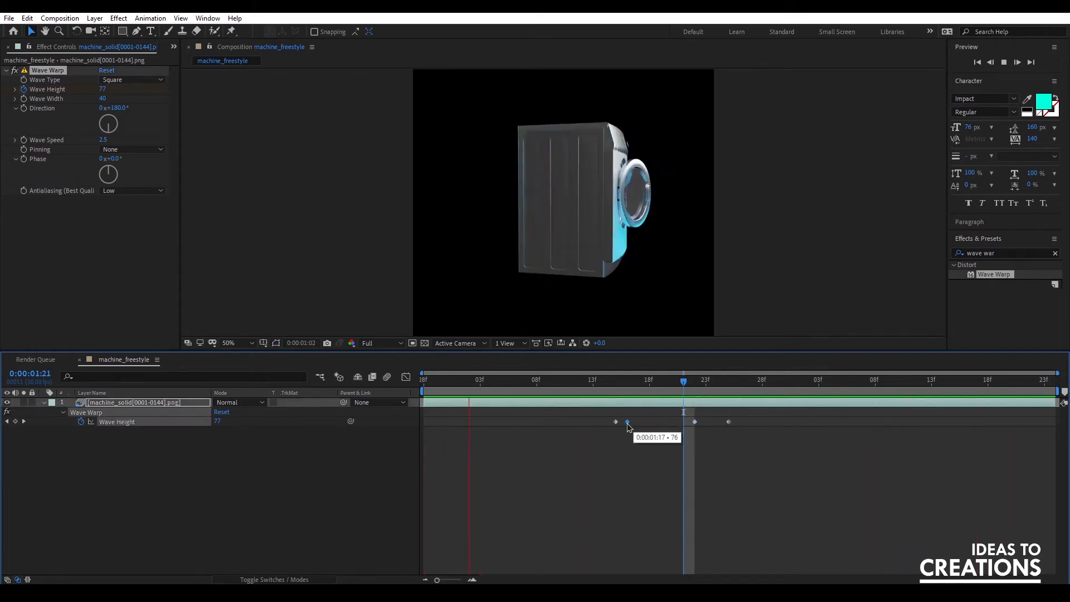
left_click_drag(696, 422, 707, 424)
left_click(741, 490)
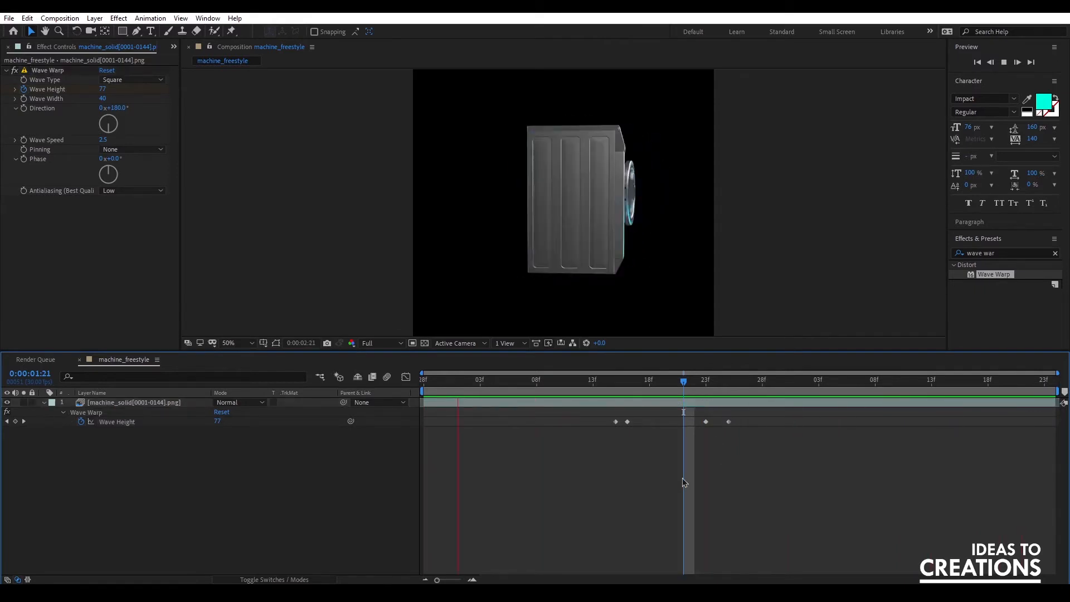
key("space")
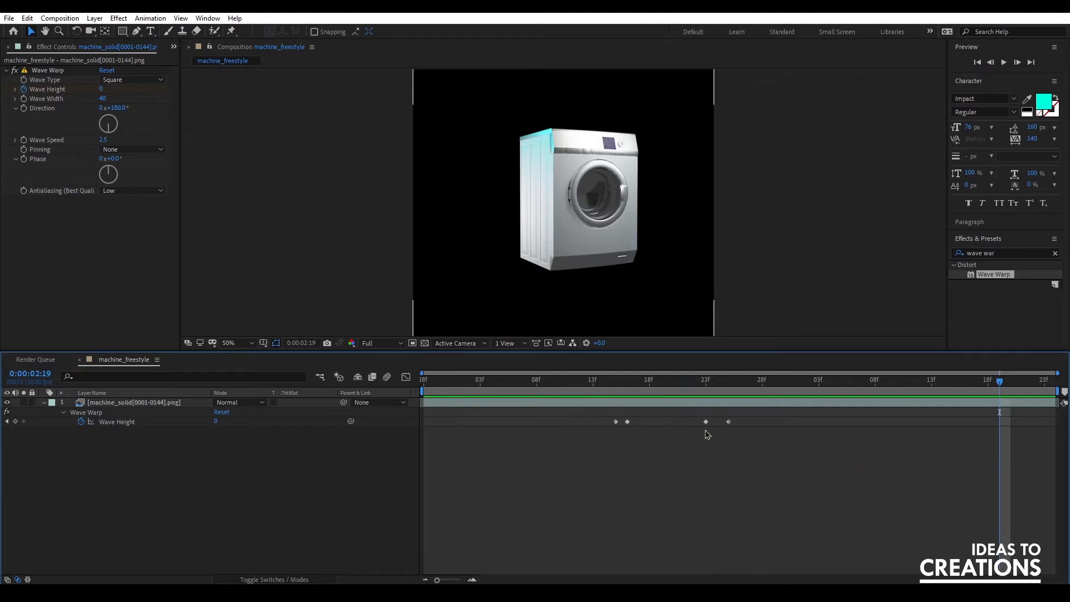
Move all four Wave Height keyframes together so the burst starts at about 0:00:02:04
left_click_drag(746, 415, 602, 454)
left_click_drag(774, 425, 921, 426)
left_click(817, 490)
Add a second glitch burst by keyframing Wave Height at 0 at 0:00:01:05, 93 at about 0:00:01:08 and 0 at 0:00:01:11
left_click(498, 388)
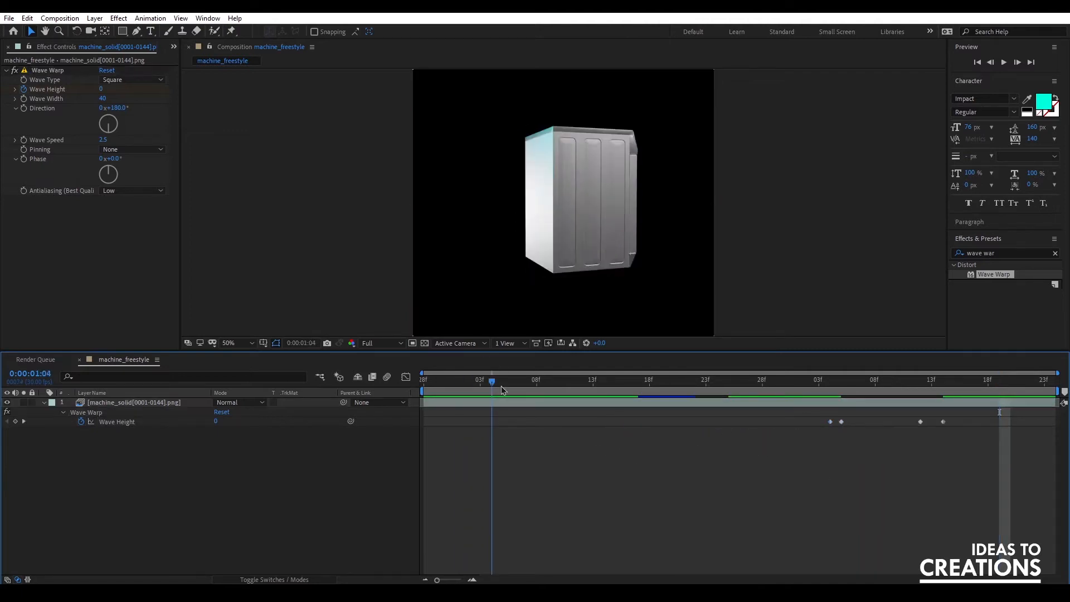
left_click(15, 421)
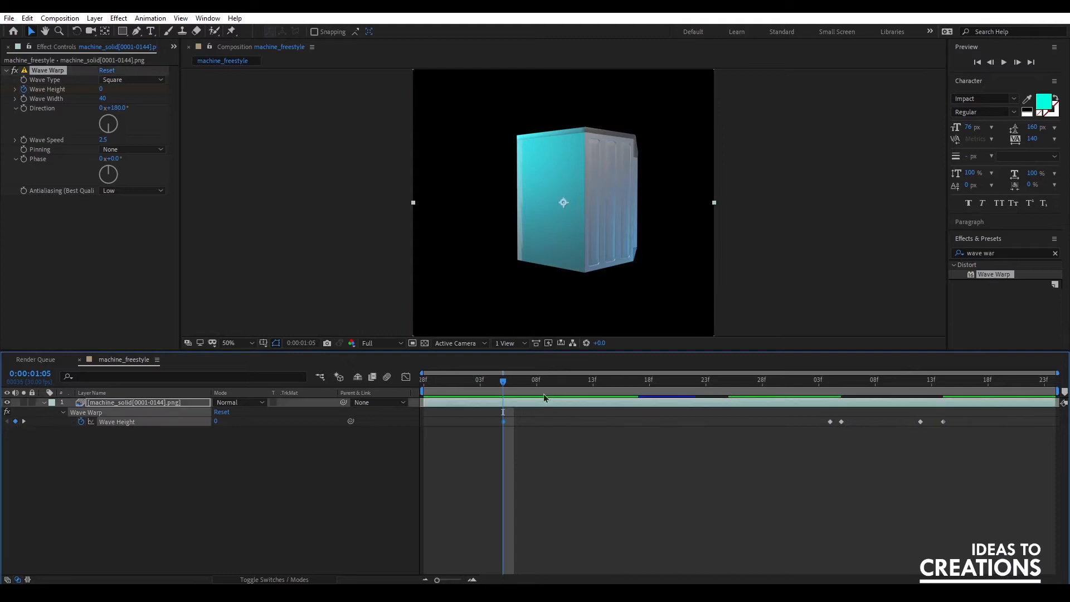
left_click_drag(509, 388, 537, 383)
left_click_drag(214, 421, 277, 415)
left_click_drag(534, 381, 570, 380)
left_click(221, 422)
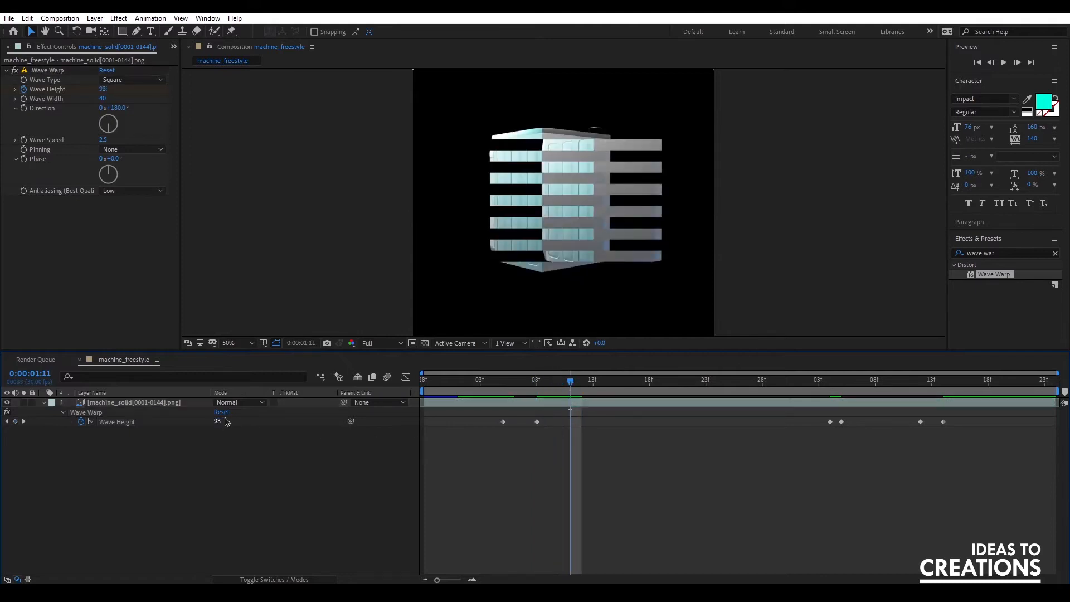
type("0")
key("Return")
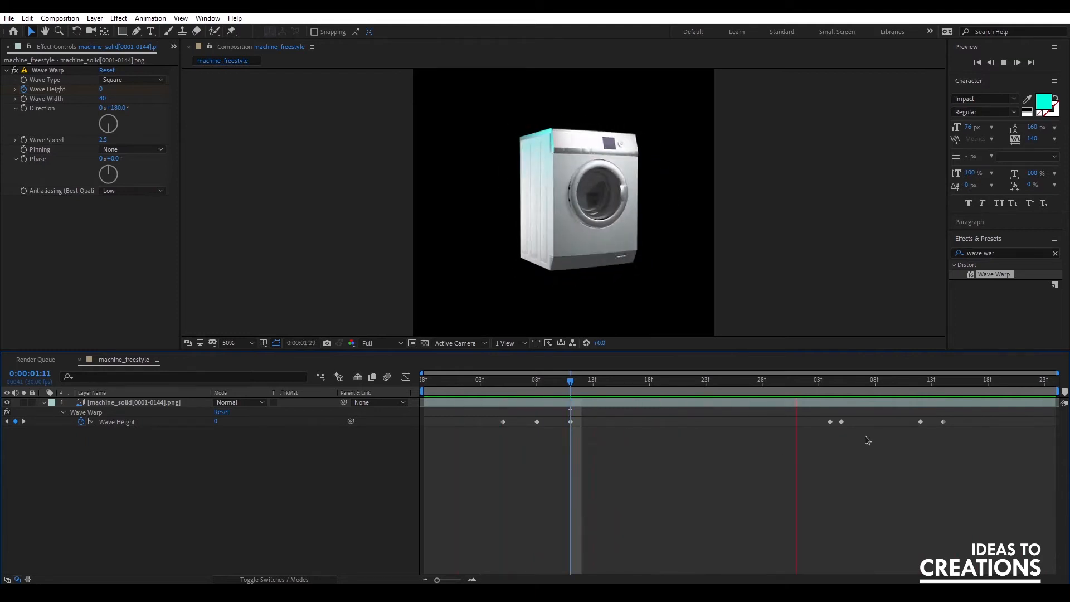
Swap the two bursts, starting the four-keyframe one at about 0:00:01:04 and the three-keyframe one at about 0:00:02:06, and review the animation
left_click_drag(812, 408, 903, 429)
left_click_drag(782, 403, 917, 402)
left_click_drag(911, 447, 842, 489)
key("ctrl+z")
mouse_move(602, 442)
left_mouse_down()
mouse_move(456, 402)
mouse_move(593, 443)
mouse_move(984, 419)
mouse_move(840, 451)
mouse_move(493, 424)
left_mouse_up()
left_click(502, 427)
left_click_drag(953, 412, 1054, 439)
left_click_drag(981, 423, 887, 424)
left_click(858, 484)
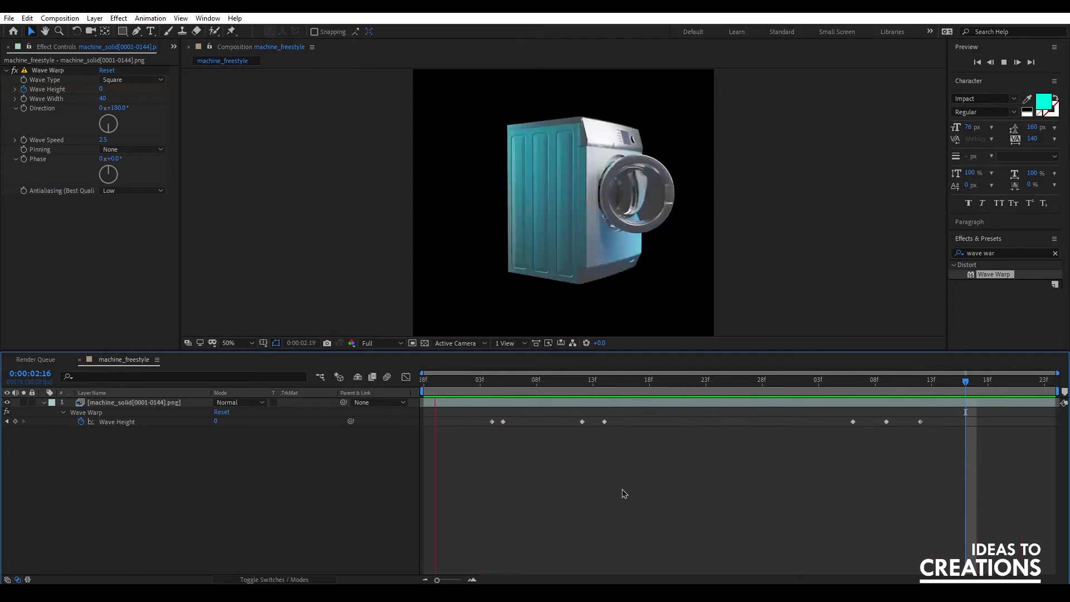
key("space")
left_click(470, 381)
left_click_drag(483, 387, 887, 374)
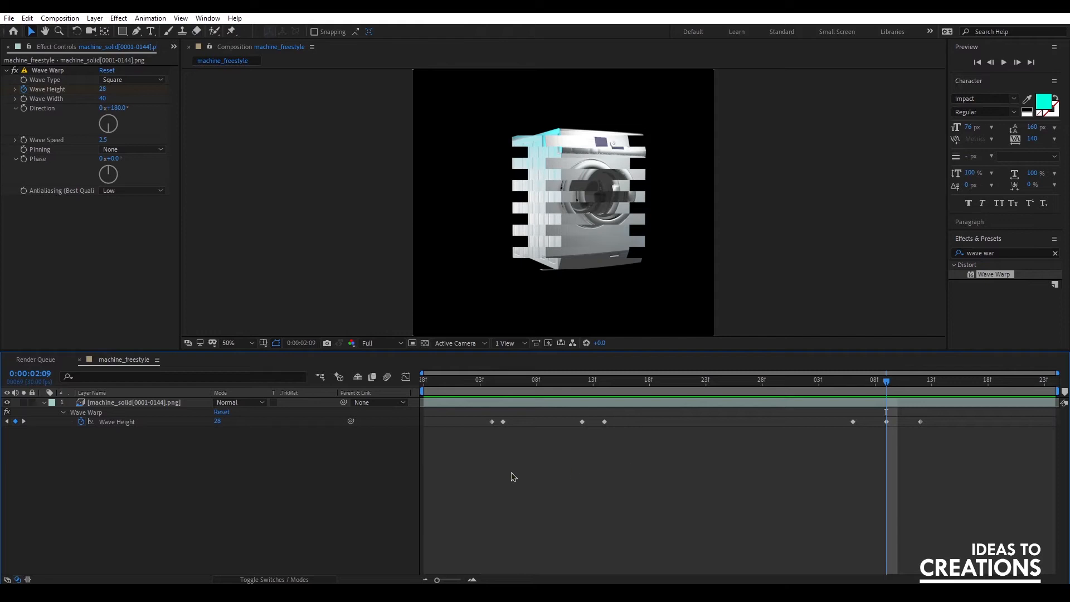
Create a null object layer and apply the Slider Control effect to it
right_click(264, 482)
mouse_move(351, 356)
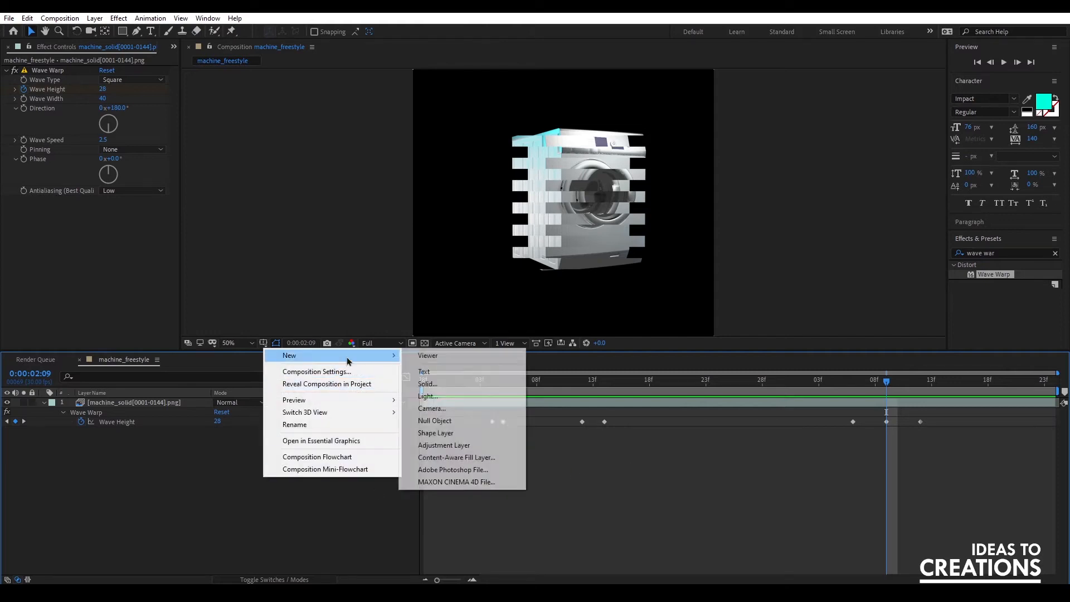
left_click(464, 423)
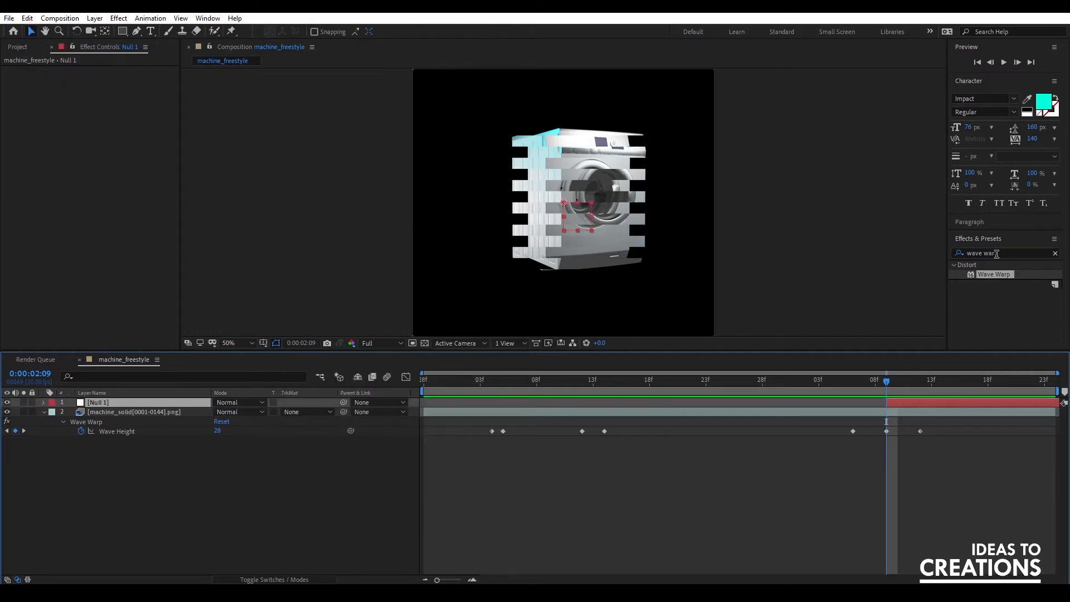
left_click_drag(996, 254, 818, 261)
type("slider")
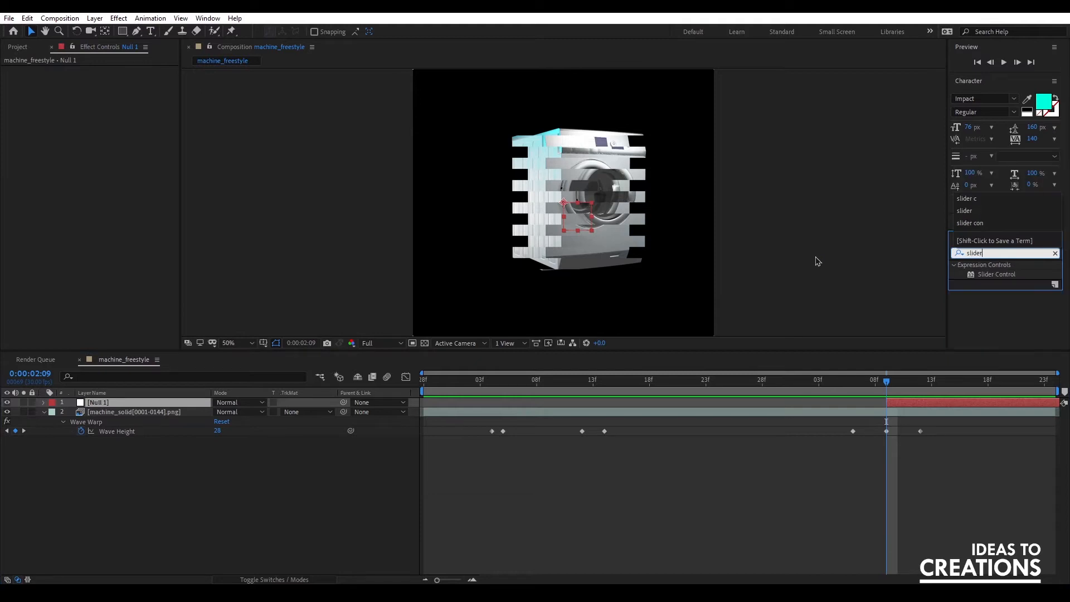
double_click(1005, 275)
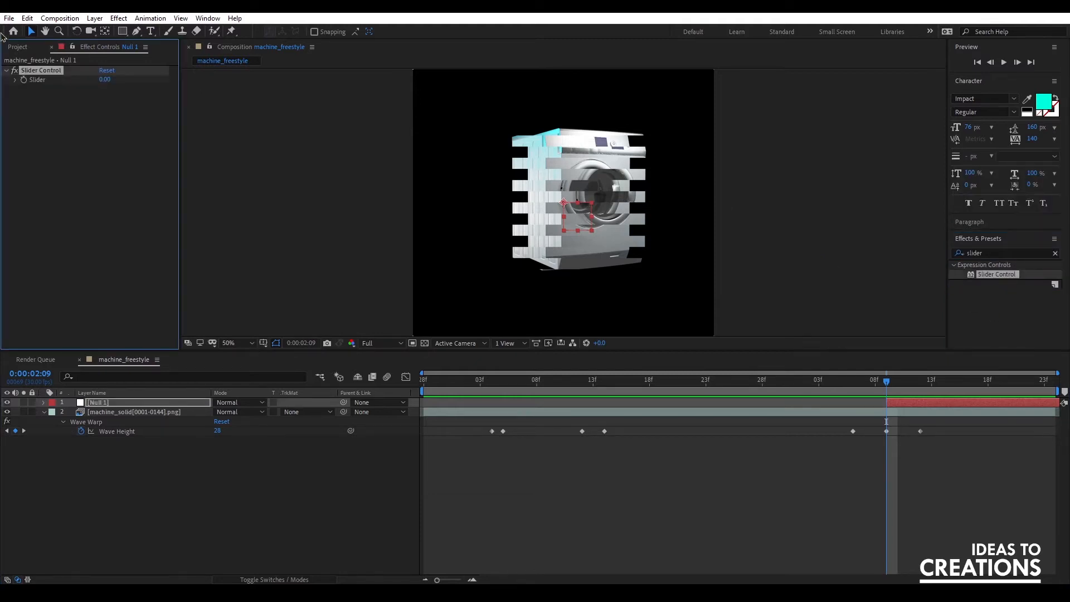
Rename the null's slider effect as "distort amount"
key("Return")
type("d")
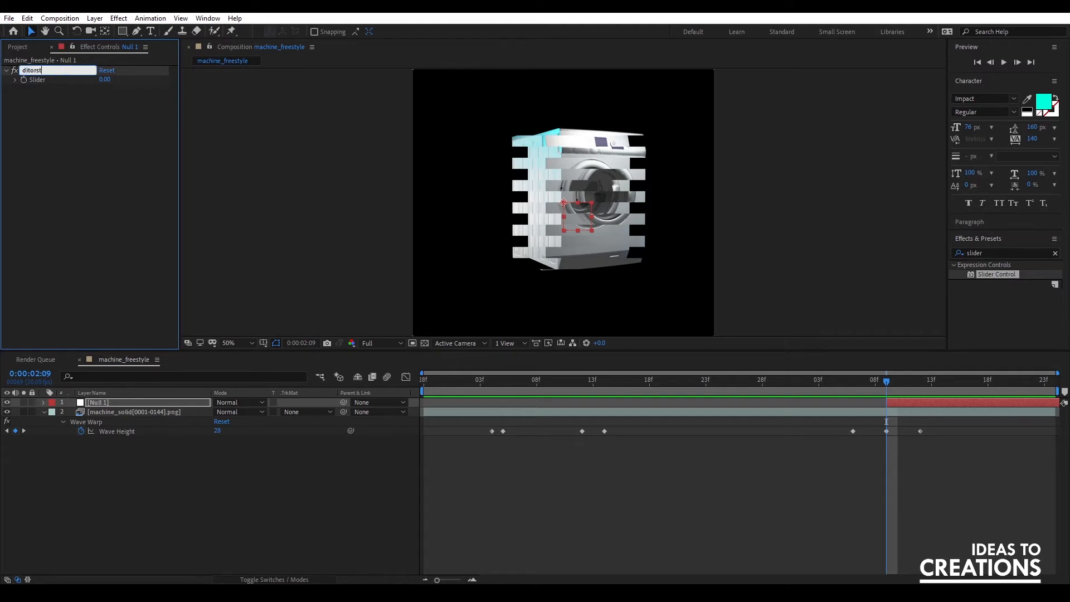
type("istort amound")
key("BackSpace")
type("t")
key("Return")
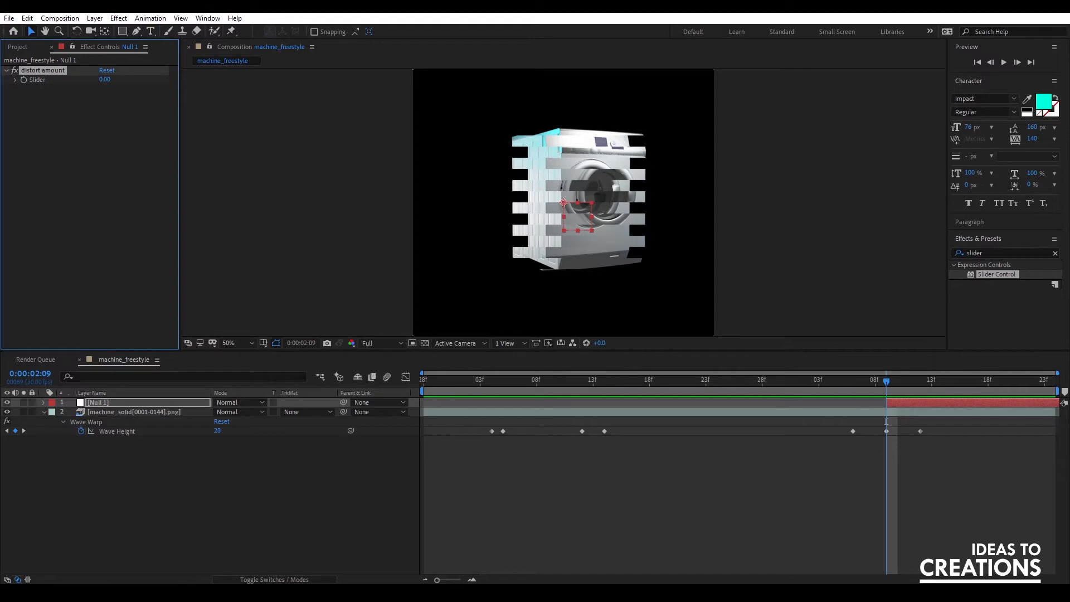
Link the machine layer's Wave Height to the null's distort amount Slider with the pick whip
left_click(146, 412)
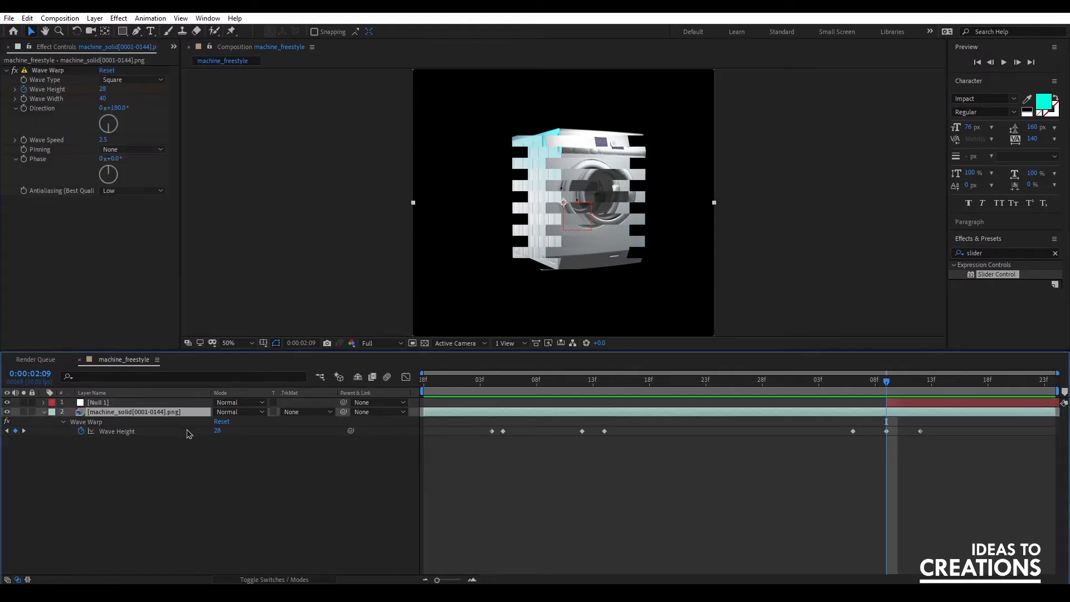
left_click(170, 403)
left_click_drag(351, 431, 50, 82)
left_click(725, 480)
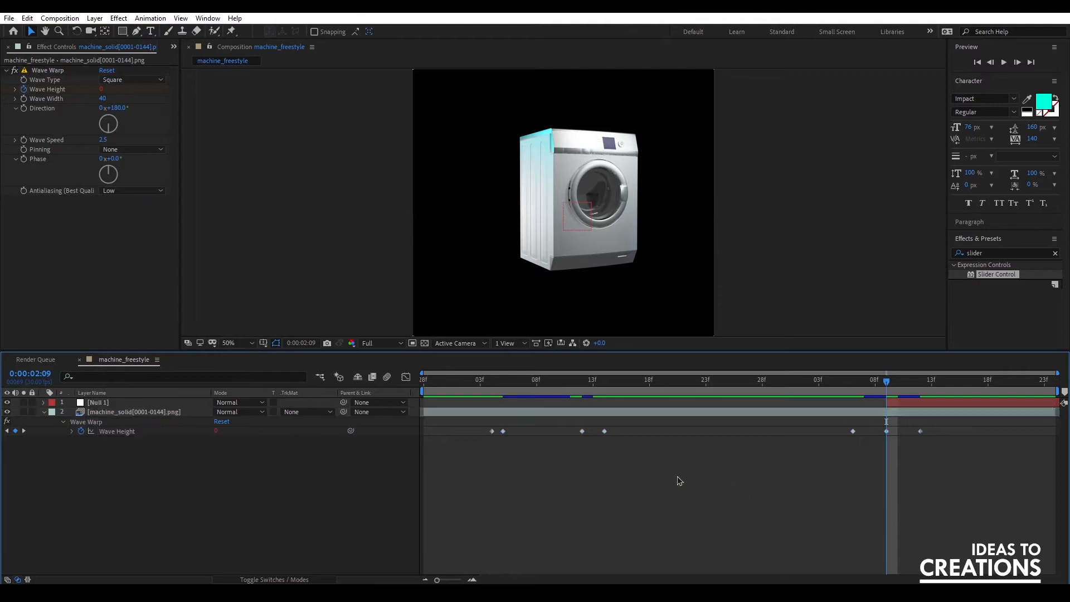
Shift the null layer earlier to cover both glitch bursts and set the current time to 0:00:01:04, the first Wave Height keyframe
left_click(500, 402)
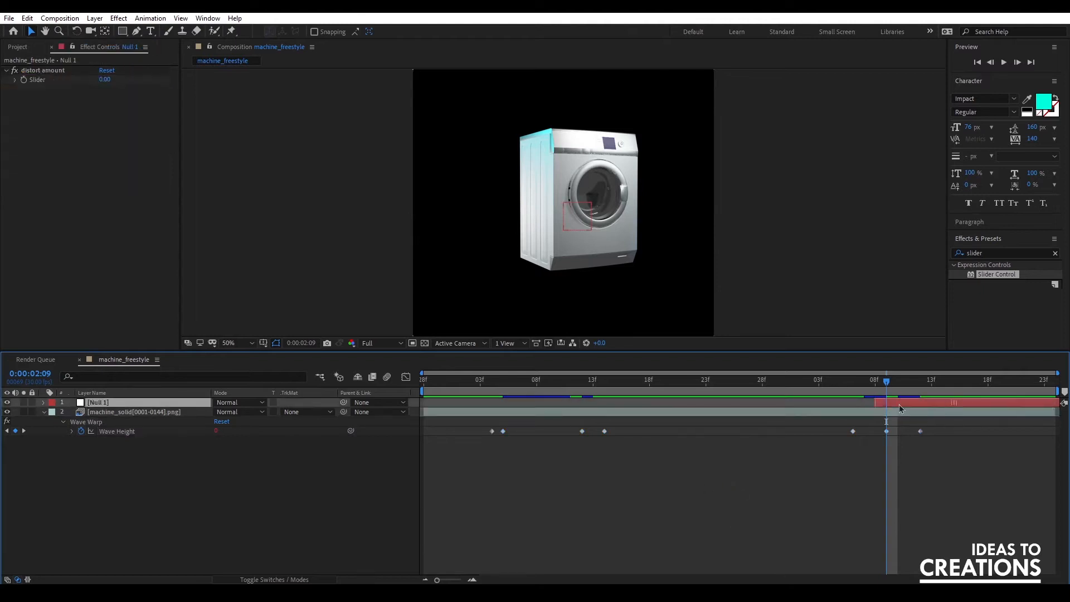
left_click_drag(524, 383, 650, 384)
left_click(471, 428)
left_click_drag(473, 418, 1002, 482)
left_click_drag(549, 382, 491, 385)
left_click(492, 403)
left_click(46, 74)
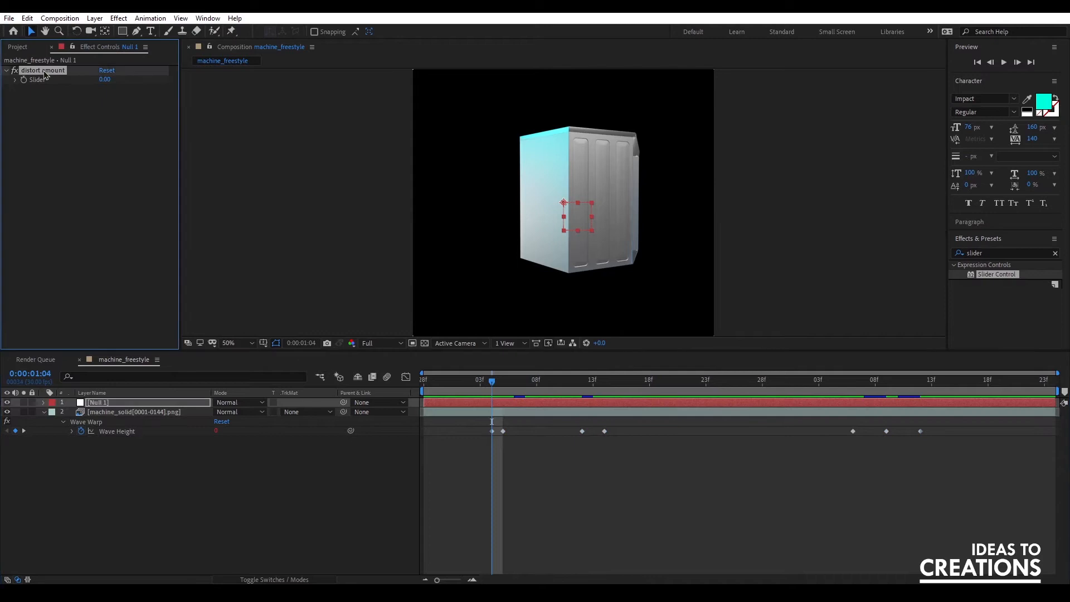
key("ctrl+v")
key("ctrl+z")
key("ctrl+v")
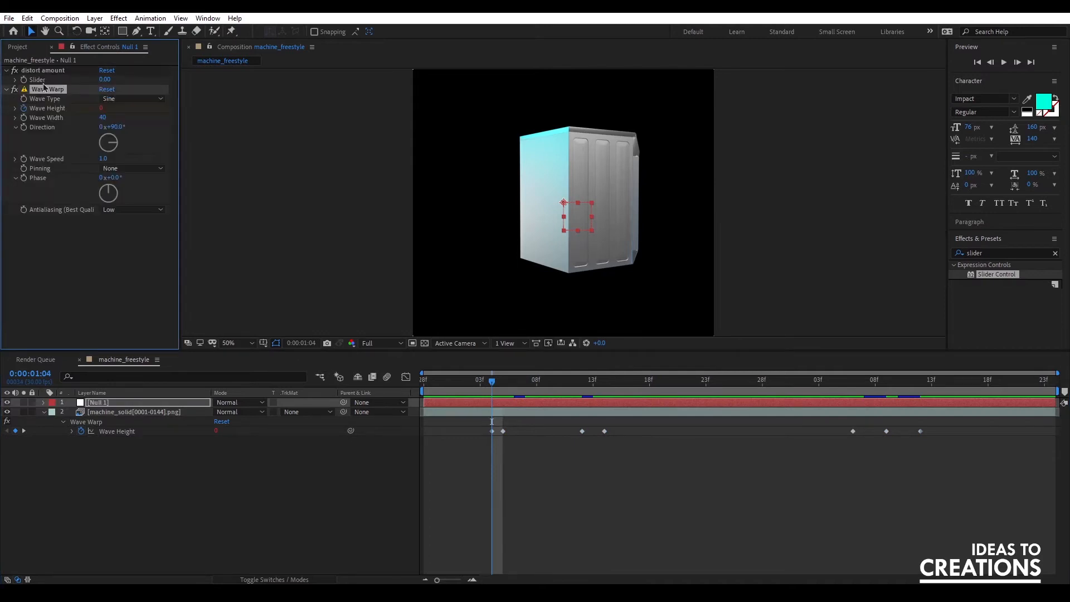
key("ctrl+z")
Copy all Wave Height keyframes and paste them onto the null's distort amount Slider property at 0:00:01:04
left_click_drag(470, 421, 998, 471)
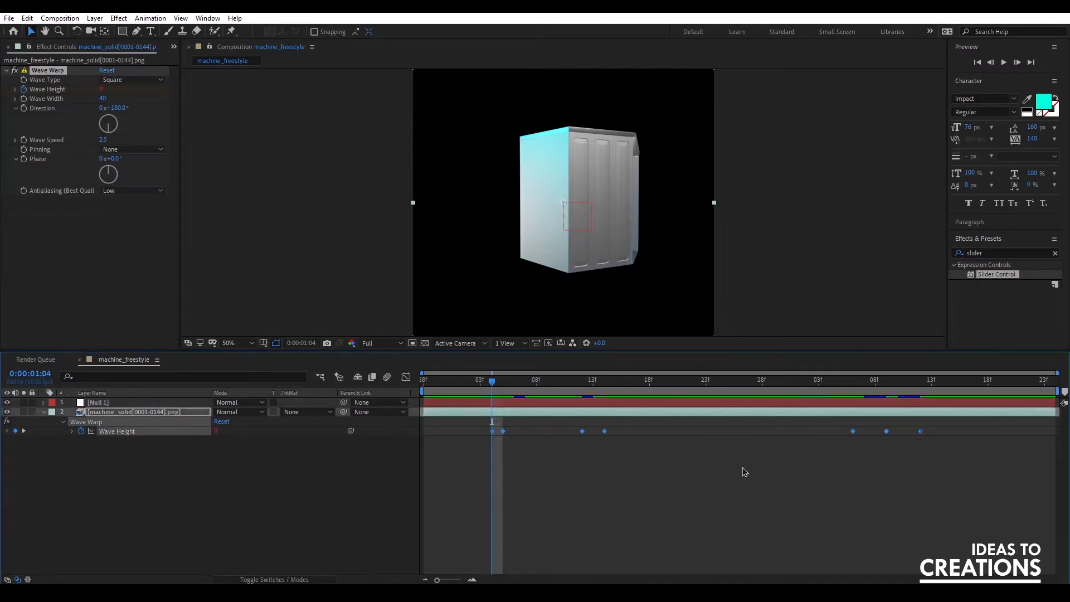
left_click(112, 393)
left_click(106, 402)
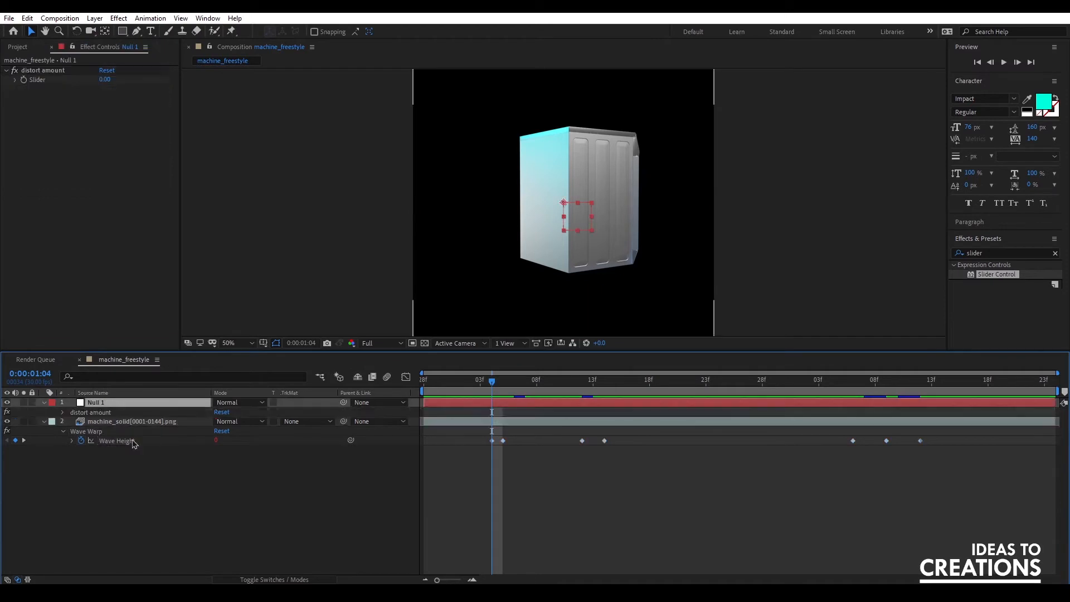
key("e")
left_click(64, 415)
left_click(124, 422)
key("ctrl+v")
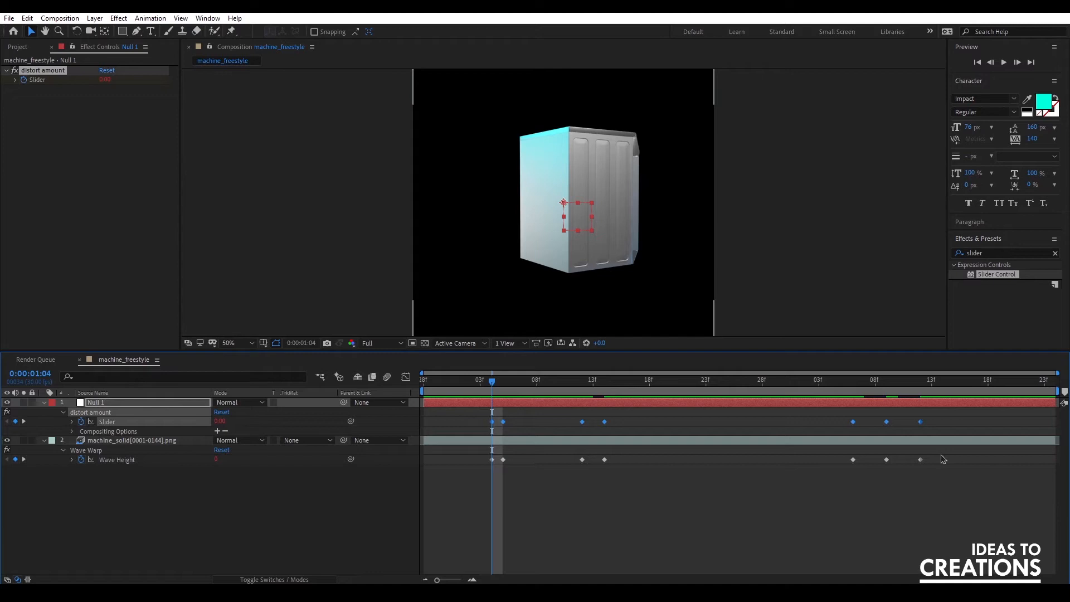
left_click(932, 425)
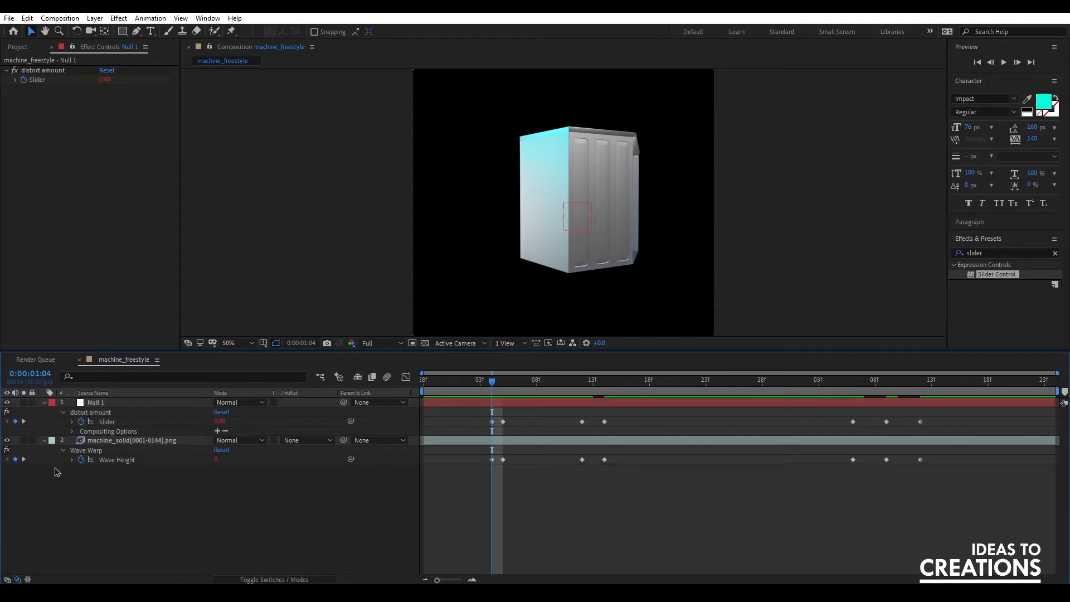
Remove all keyframes from the machine layer's Wave Height and preview the slider-driven distortion
left_click(81, 460)
left_click(265, 498)
key("space")
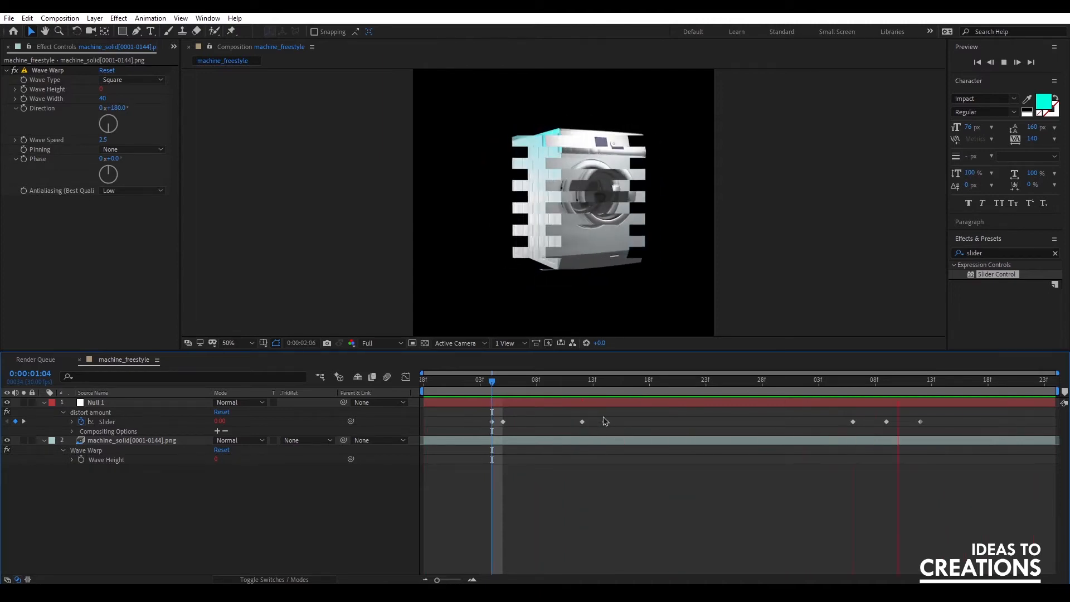
key("space")
At 0:00:02:09, set the machine layer's Wave Warp Wave Width to 167 and check both glitch bursts
left_click_drag(540, 383, 890, 379)
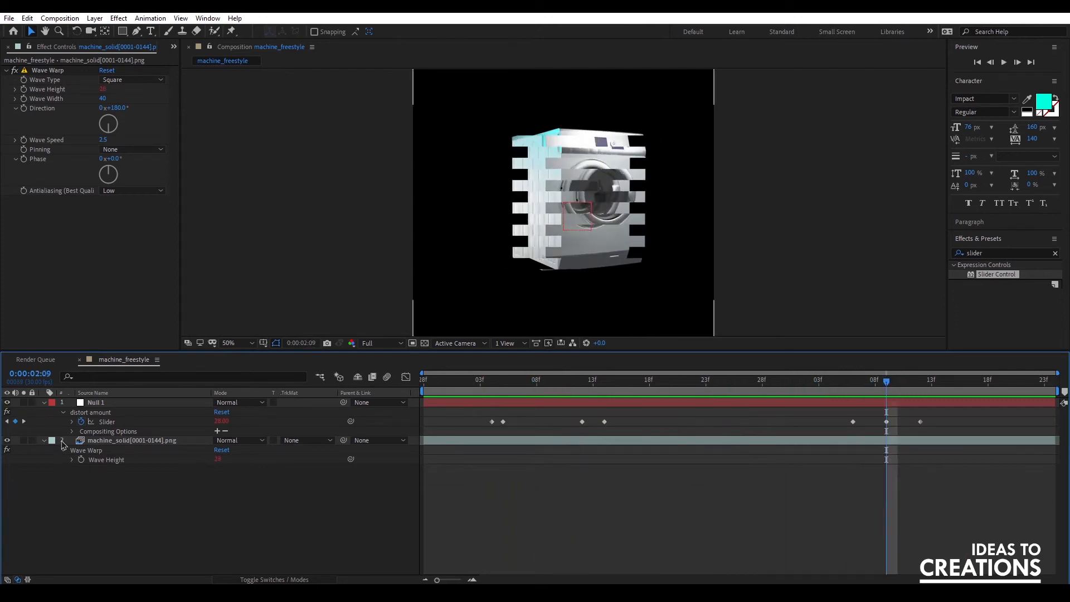
left_click(44, 440)
left_click(44, 402)
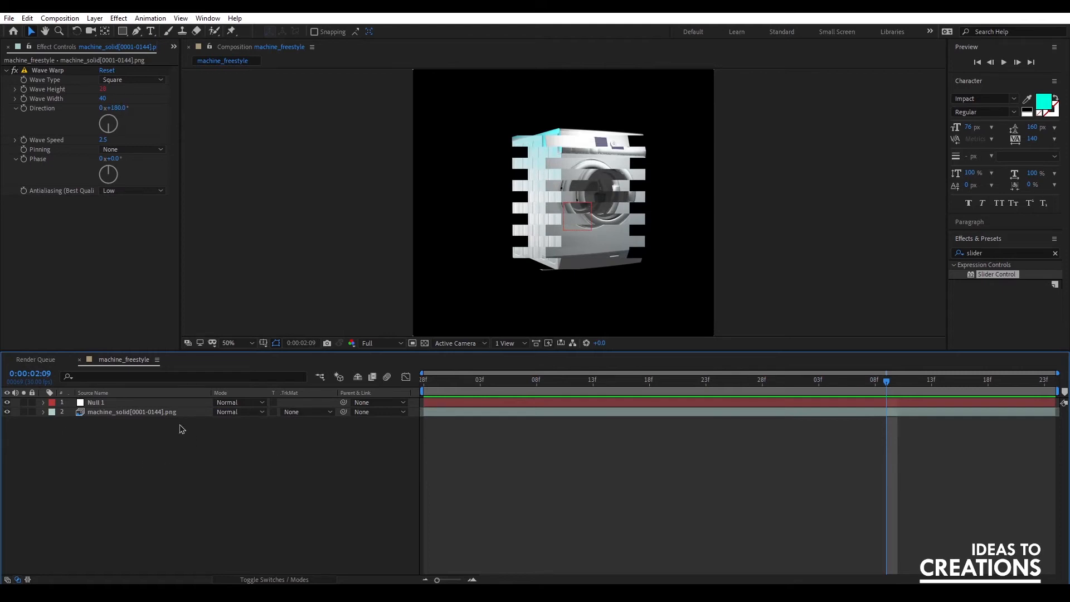
left_click(130, 413)
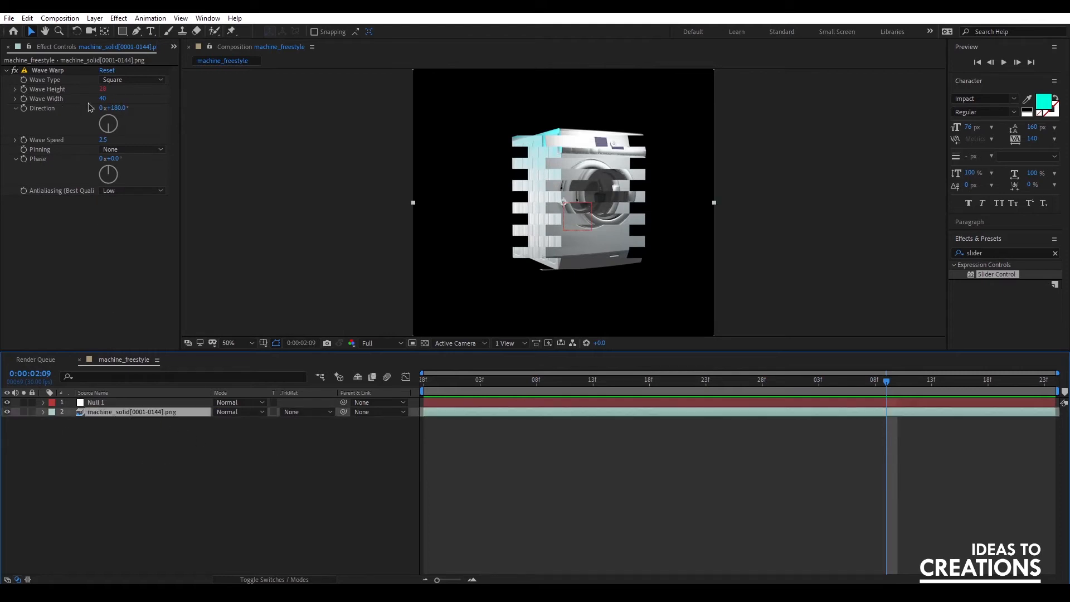
left_click_drag(103, 98, 863, 158)
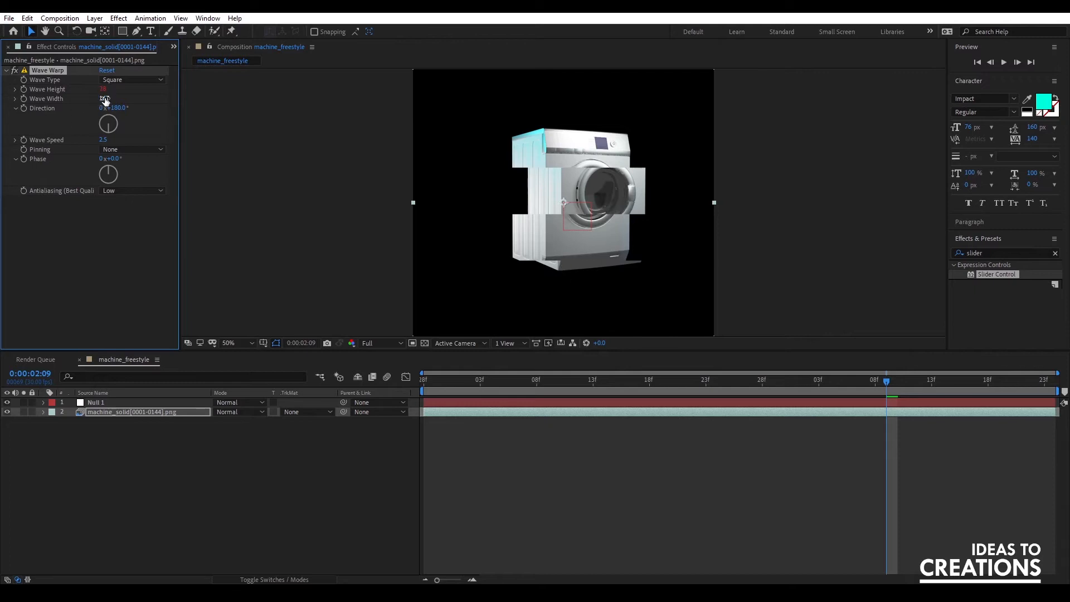
left_click_drag(108, 100, 123, 109)
left_click_drag(444, 394, 897, 384)
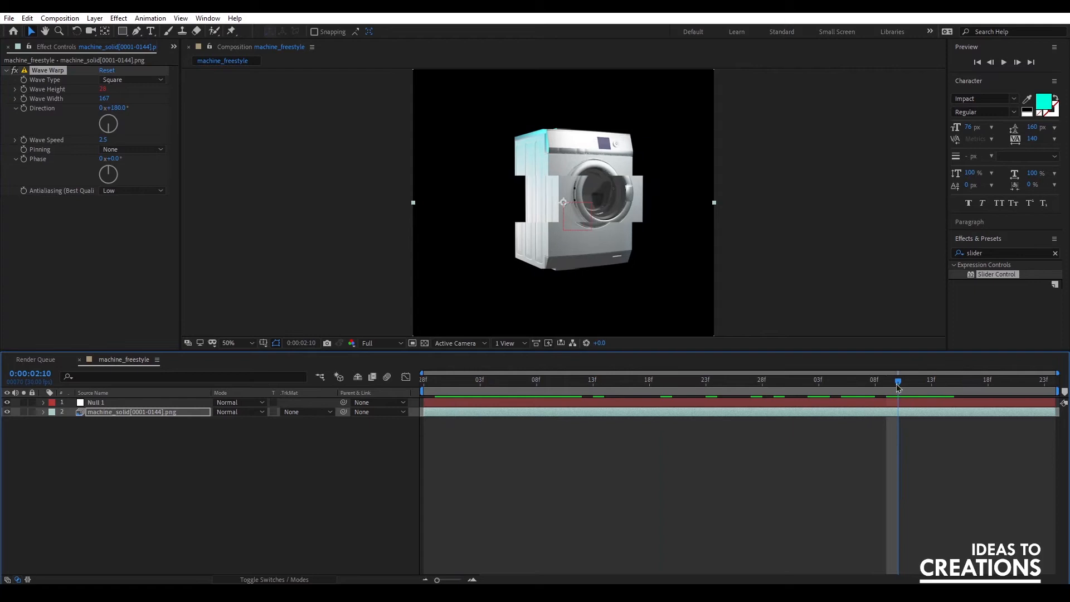
Duplicate the Wave Warp effect on the machine layer and set the duplicate's Wave Width to 134
left_click(42, 230)
left_click(55, 72)
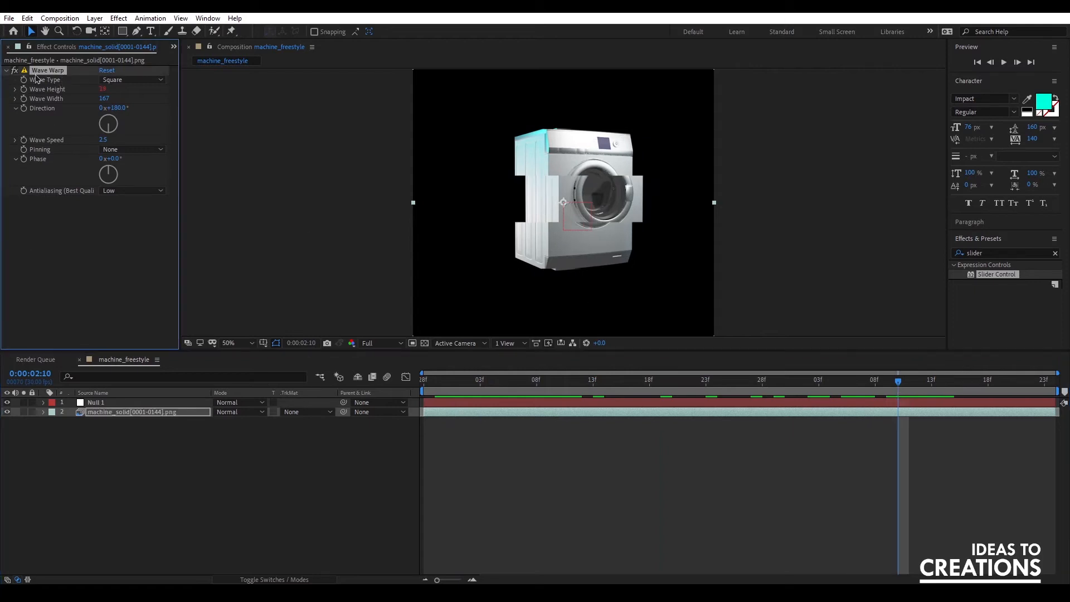
key("ctrl+d")
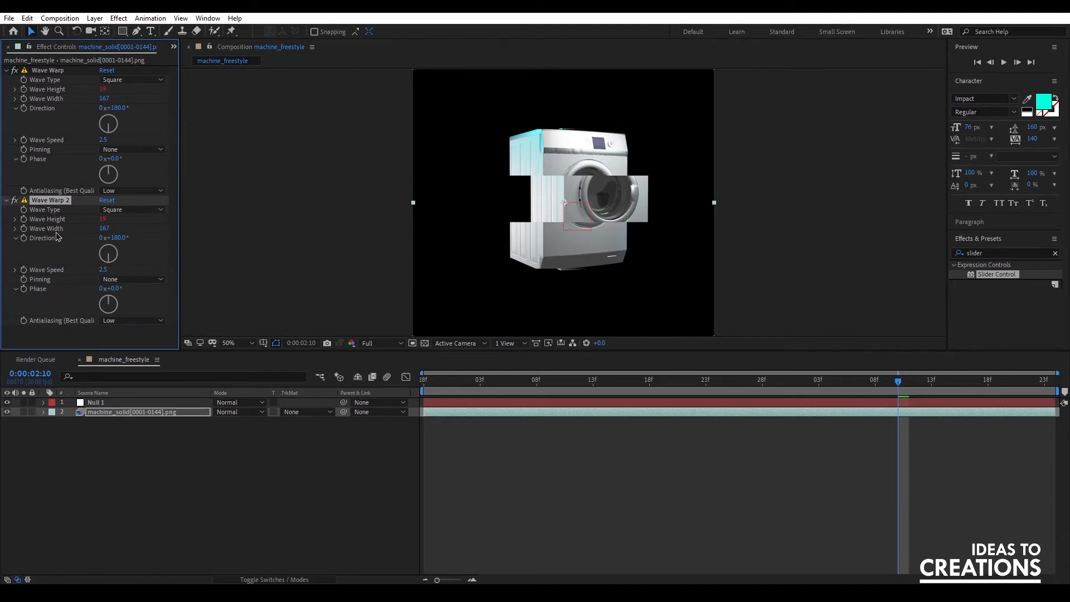
left_click_drag(97, 233, 2, 227)
left_click_drag(114, 231, 101, 211)
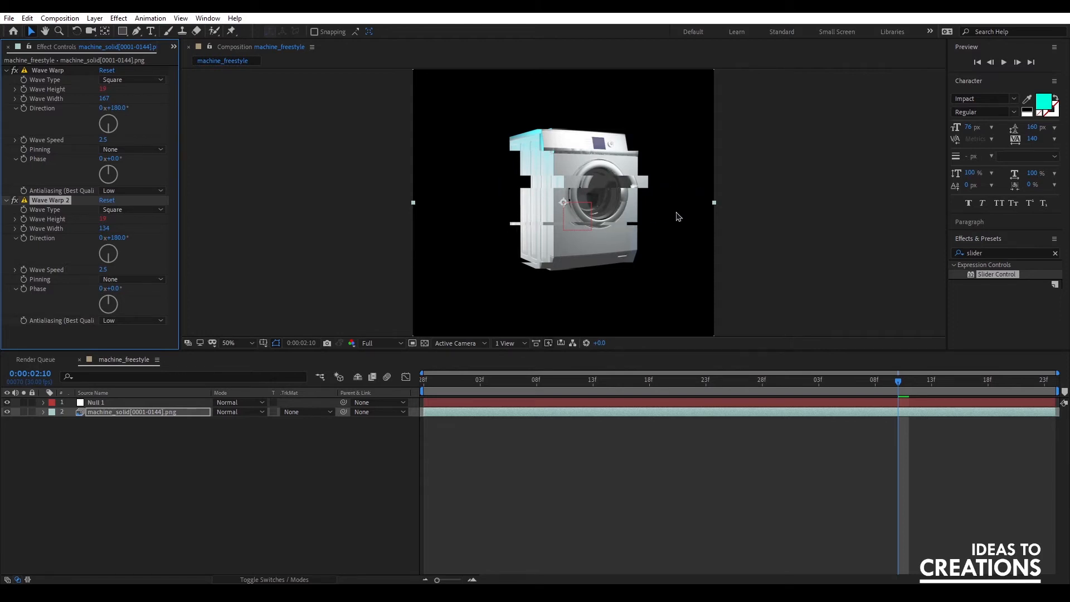
At 0:00:01:08, set the second Wave Warp's Wave Width to 102 and Phase to -97°, and preview the animation
left_click_drag(898, 382, 478, 372)
key("space")
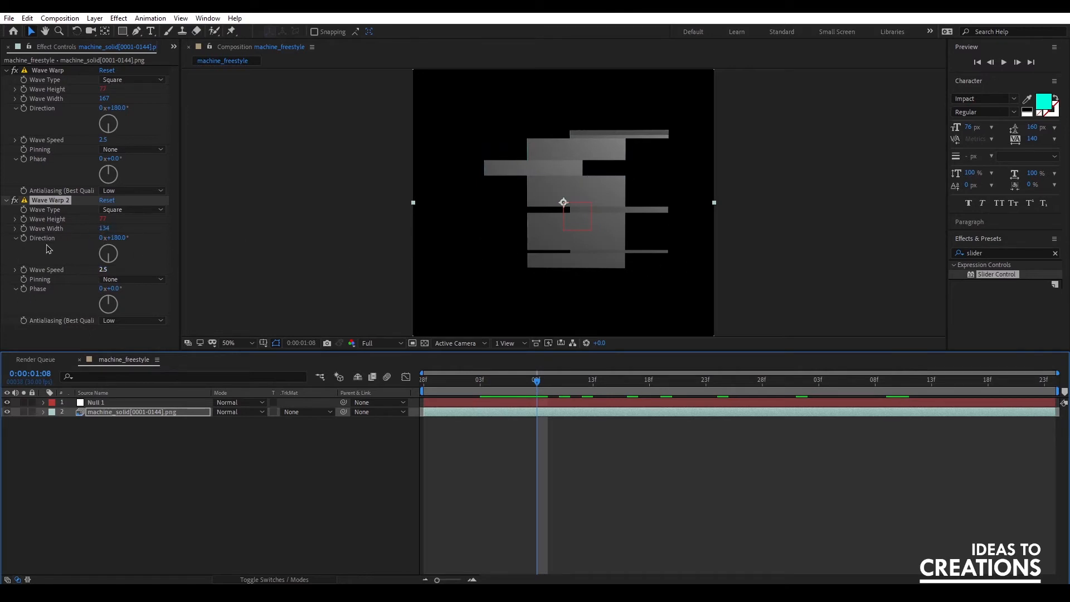
left_click_drag(102, 229, 150, 232)
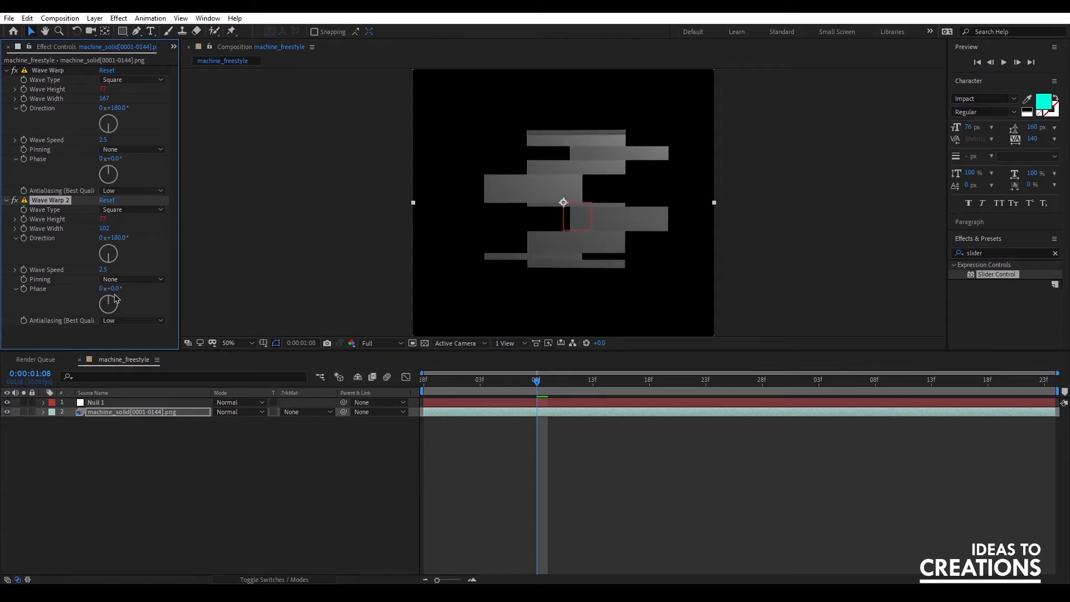
left_click_drag(111, 289, 58, 288)
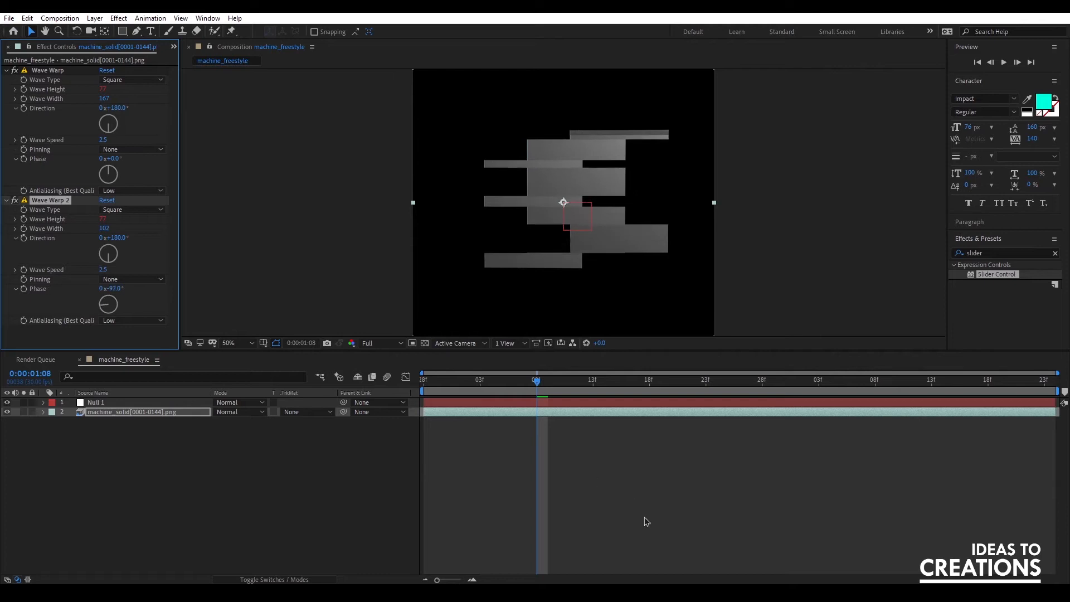
key("space")
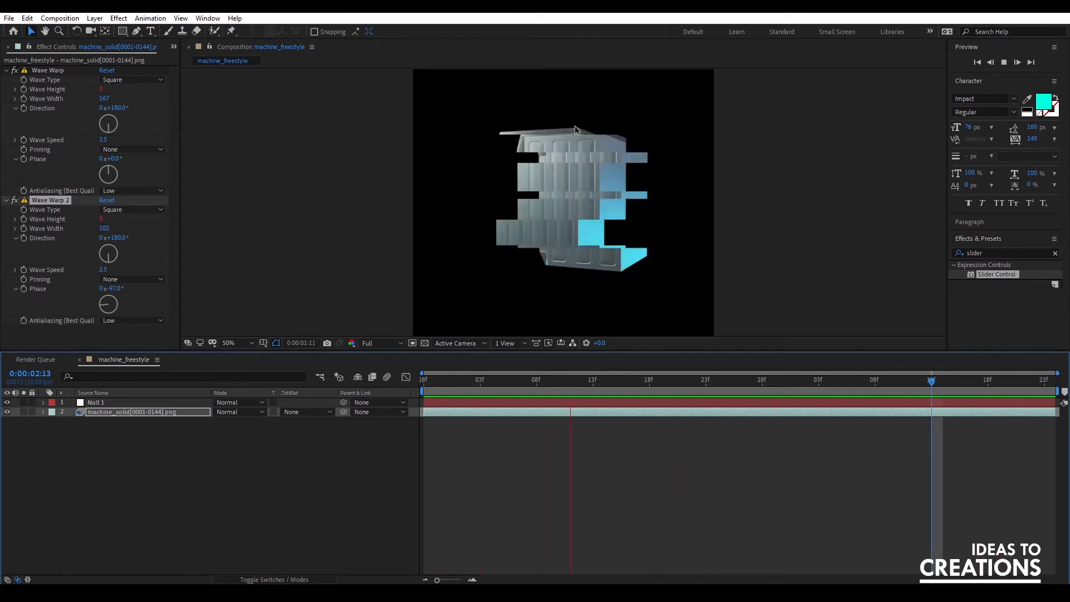
Set the second Wave Warp's Wave Speed to 5 and preview the animation from about 0:00:01:03
left_click_drag(493, 390, 542, 426)
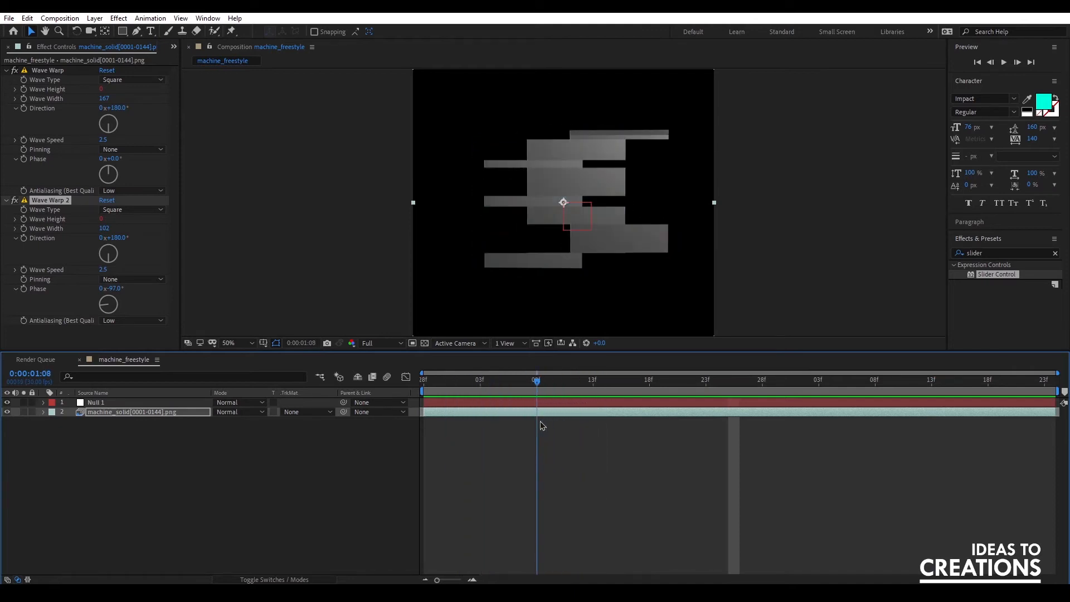
left_click(104, 270)
type("5")
key("Return")
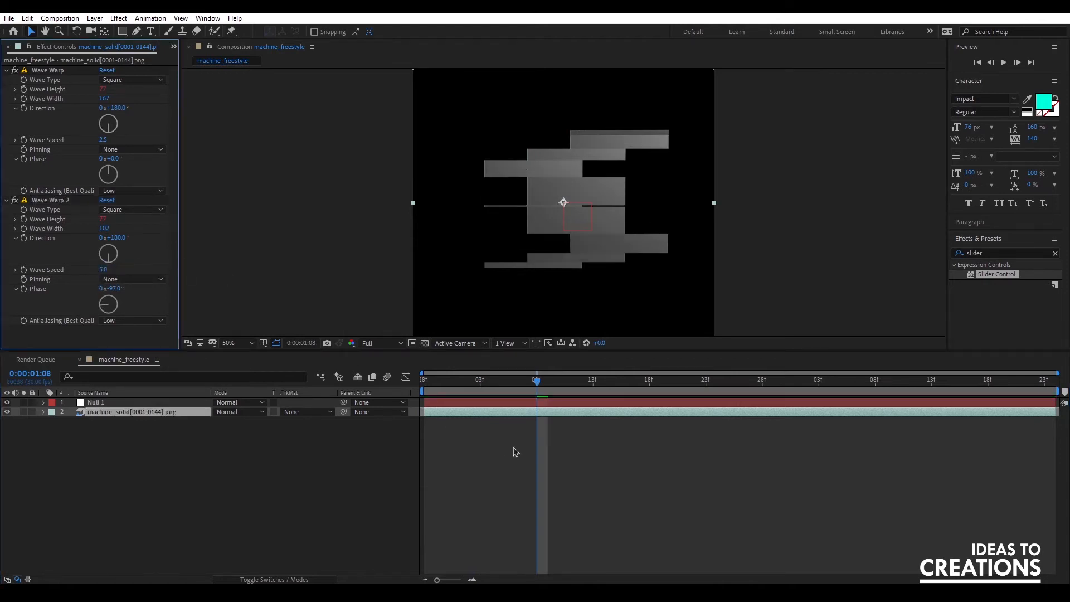
key("space")
mouse_move(493, 394)
left_mouse_down()
mouse_move(638, 380)
mouse_move(480, 380)
left_mouse_up()
key("space")
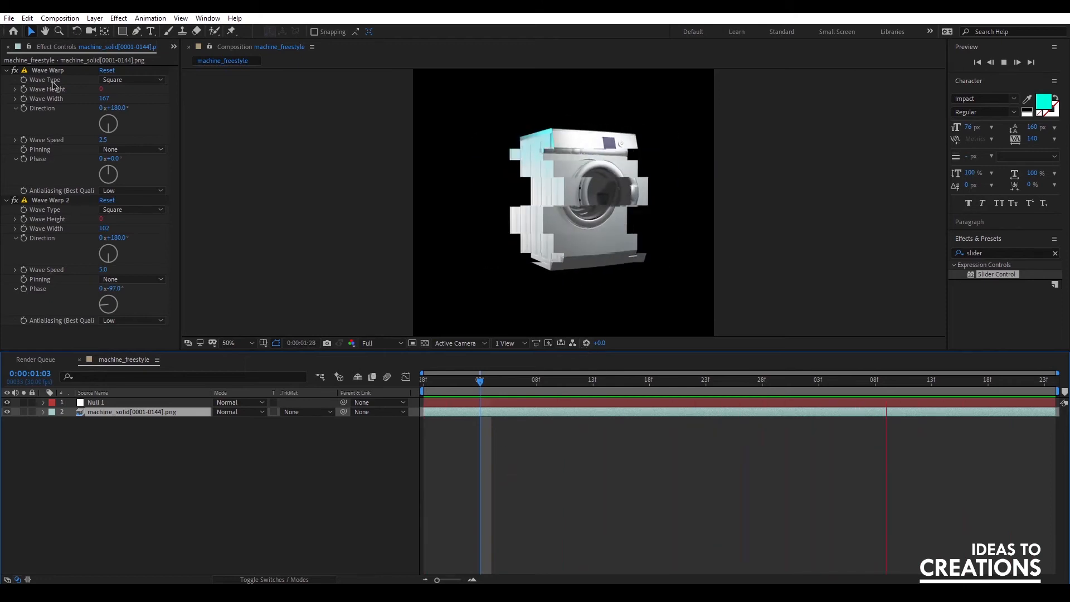
key("space")
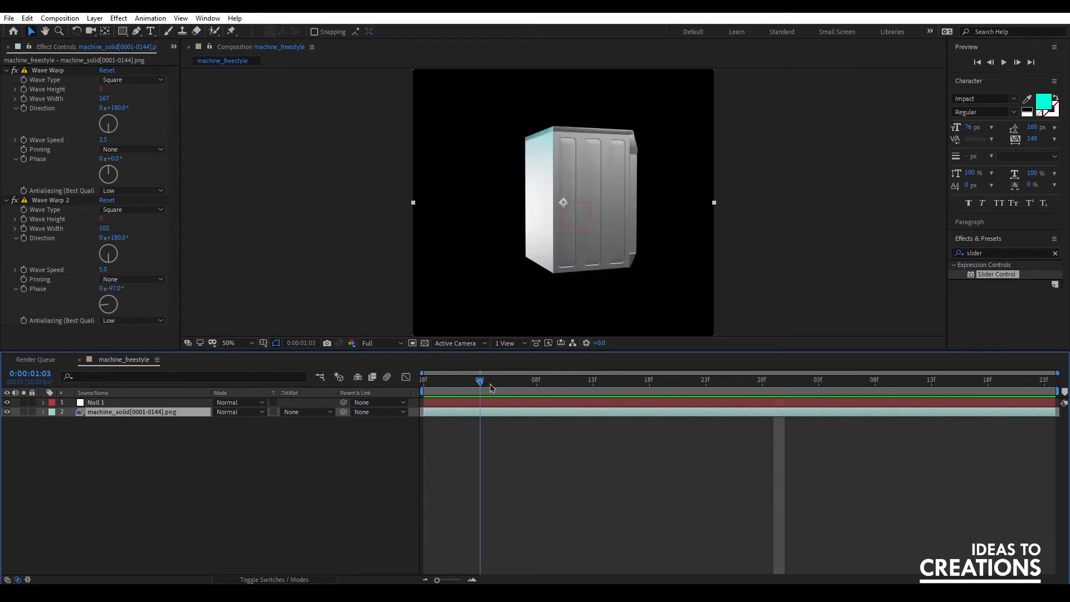
Change the second Wave Warp's Wave Type to Sawtooth while viewing 0:00:01:06, and preview the result
left_click_drag(489, 385, 514, 389)
left_click(126, 210)
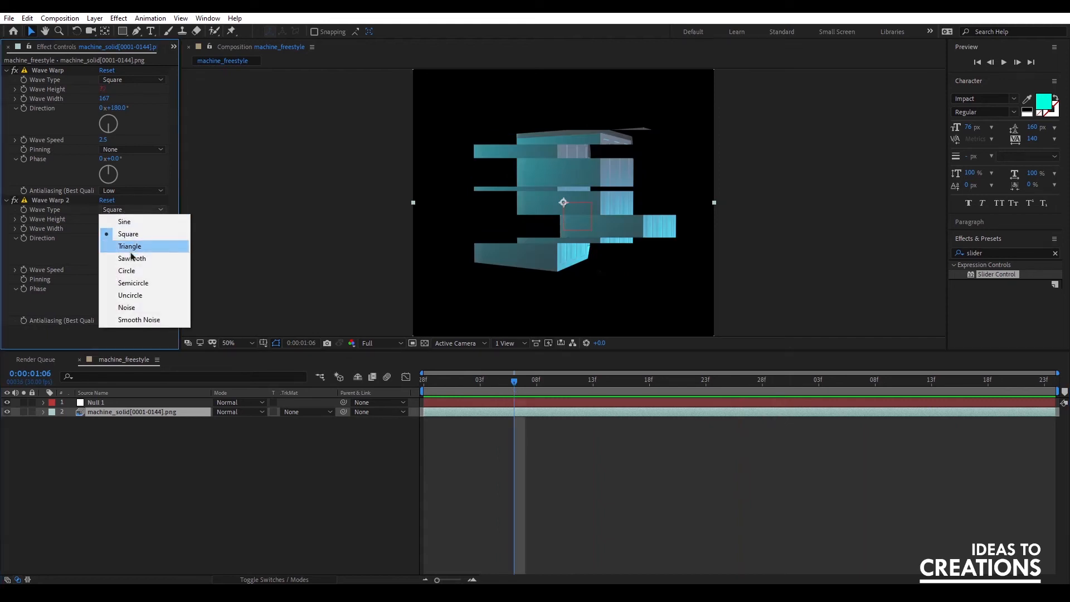
left_click(139, 263)
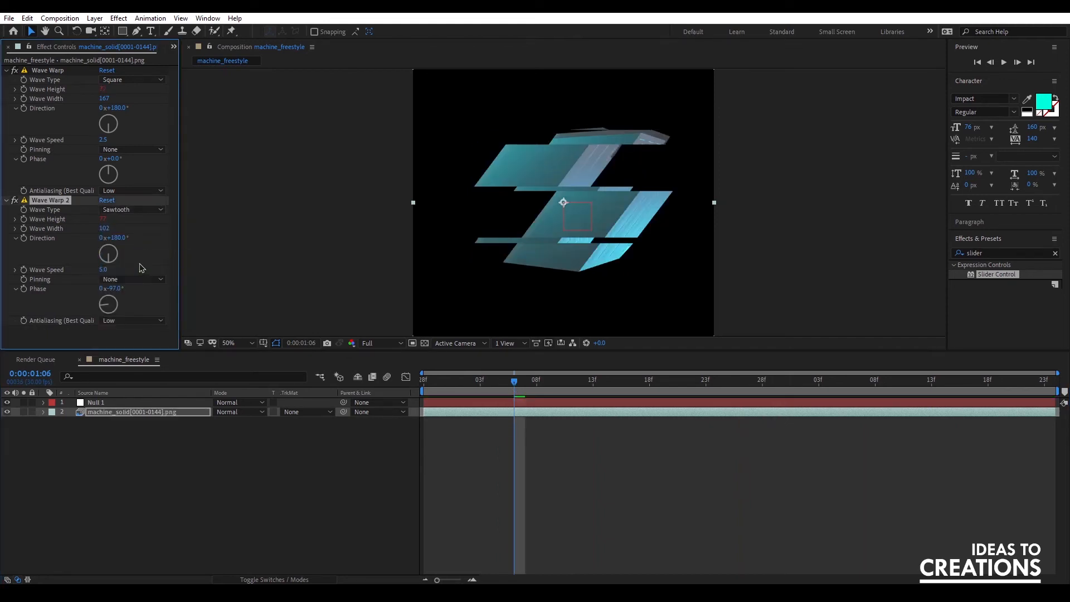
left_click(533, 419)
key("space")
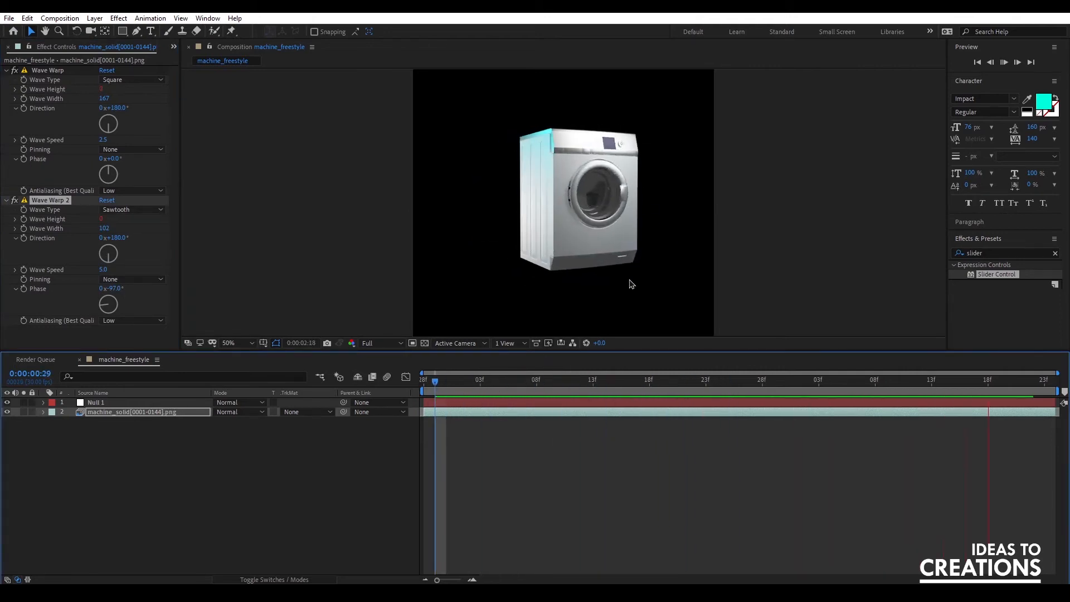
At 0:00:02:09, try the Circle wave type on the second Wave Warp, settle on Square, and preview the animation
left_click_drag(917, 382, 886, 390)
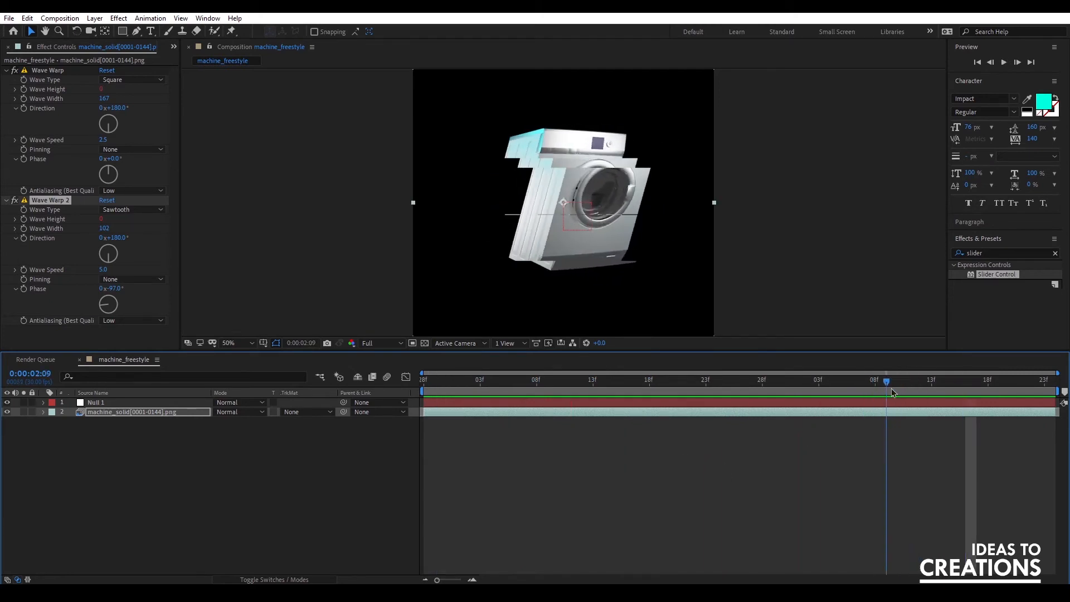
left_click(101, 210)
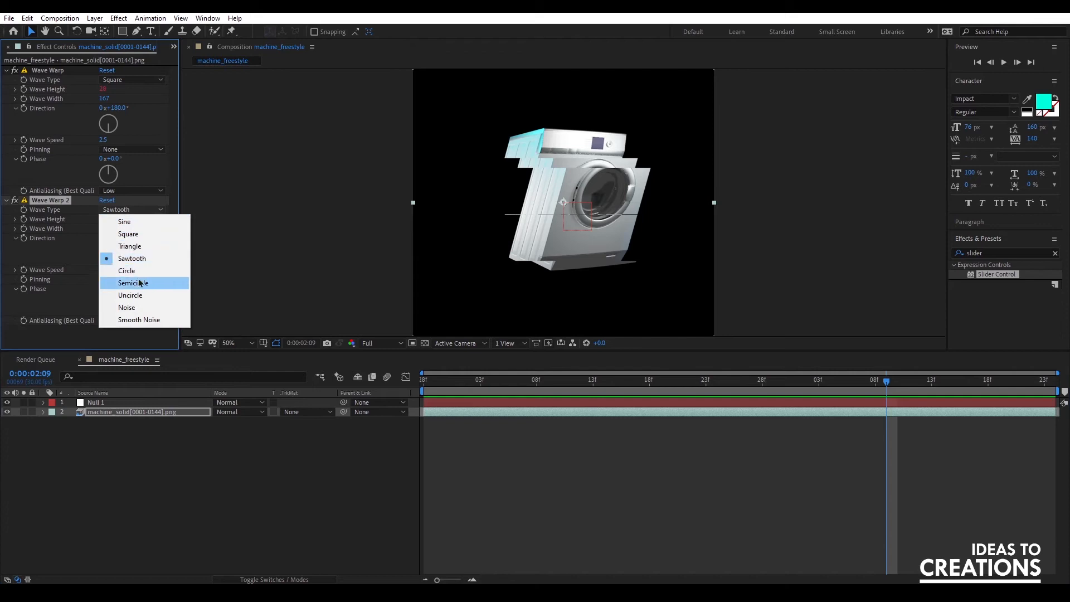
left_click(141, 277)
left_click(142, 210)
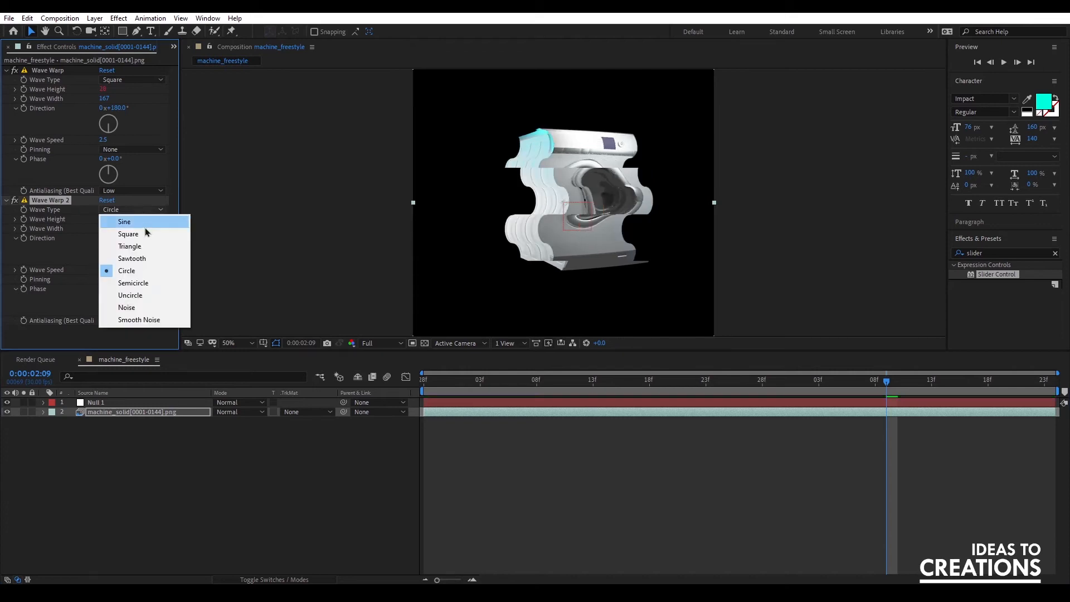
left_click(154, 237)
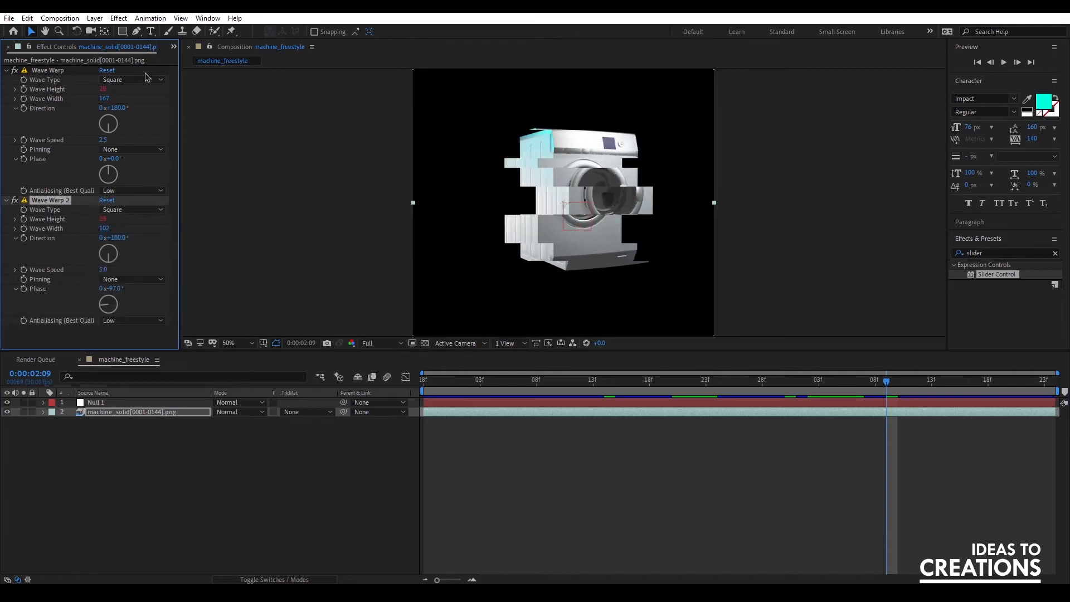
left_click(801, 553)
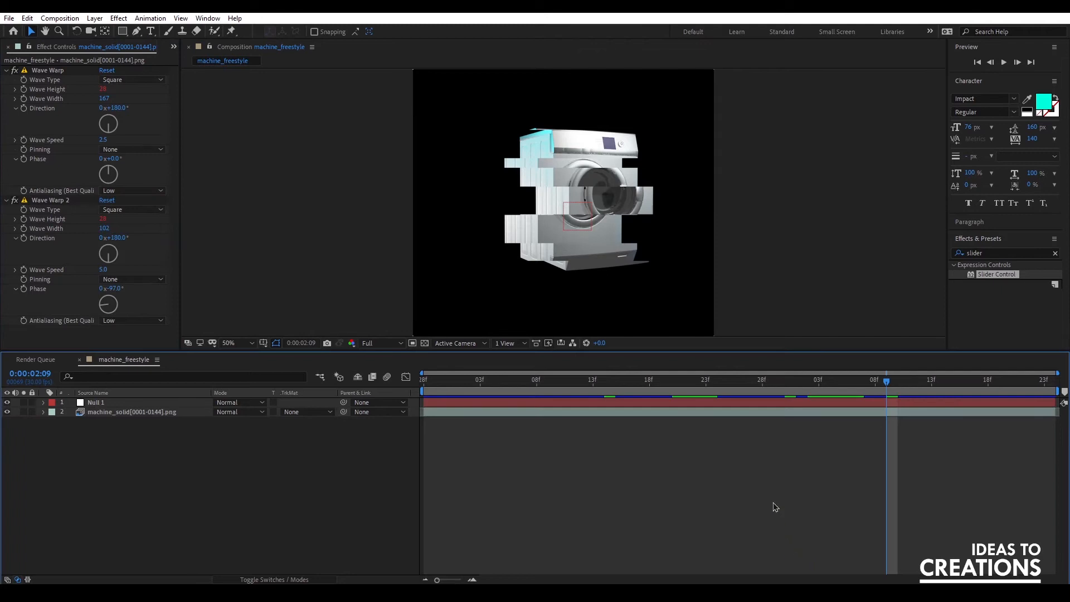
key("space")
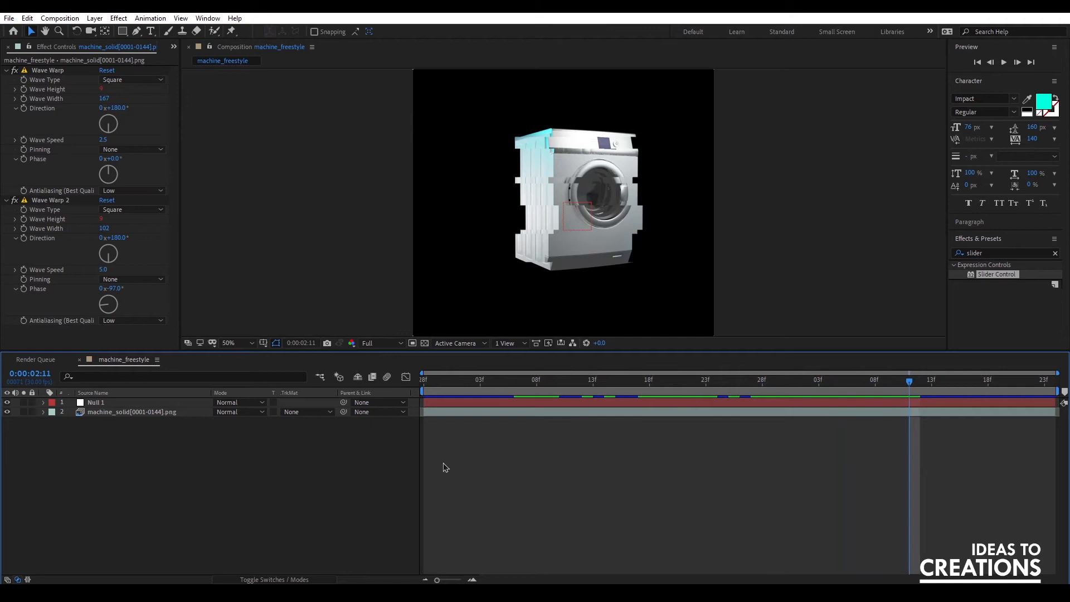
At 0:00:01:09, reveal the machine_solid layer's expressions and multiply the second Wave Warp's Wave Height expression by 2
left_click_drag(526, 382, 550, 413)
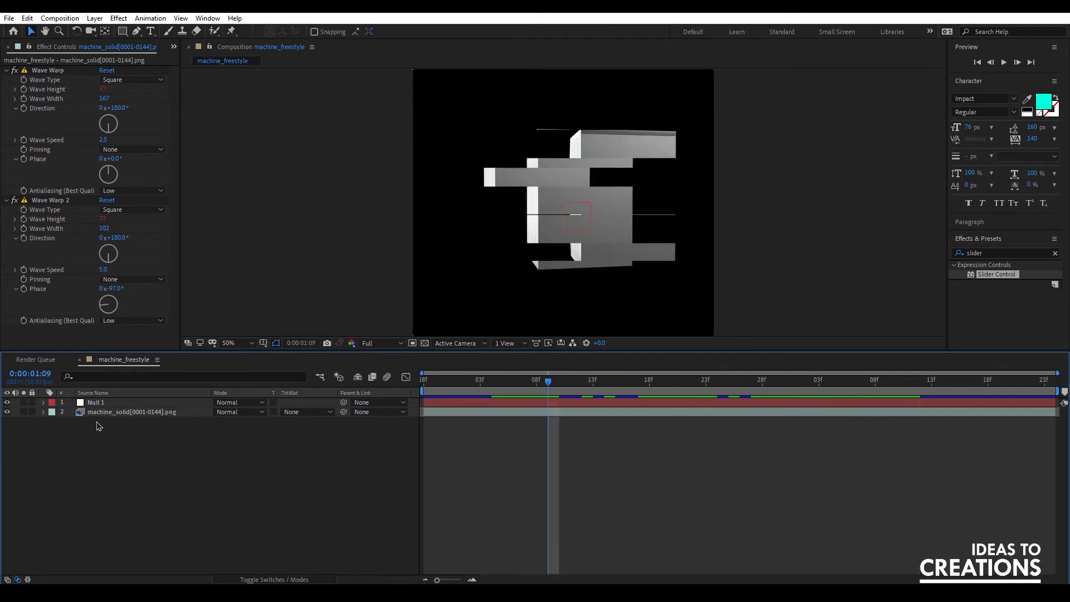
left_click(97, 403)
left_click(115, 413)
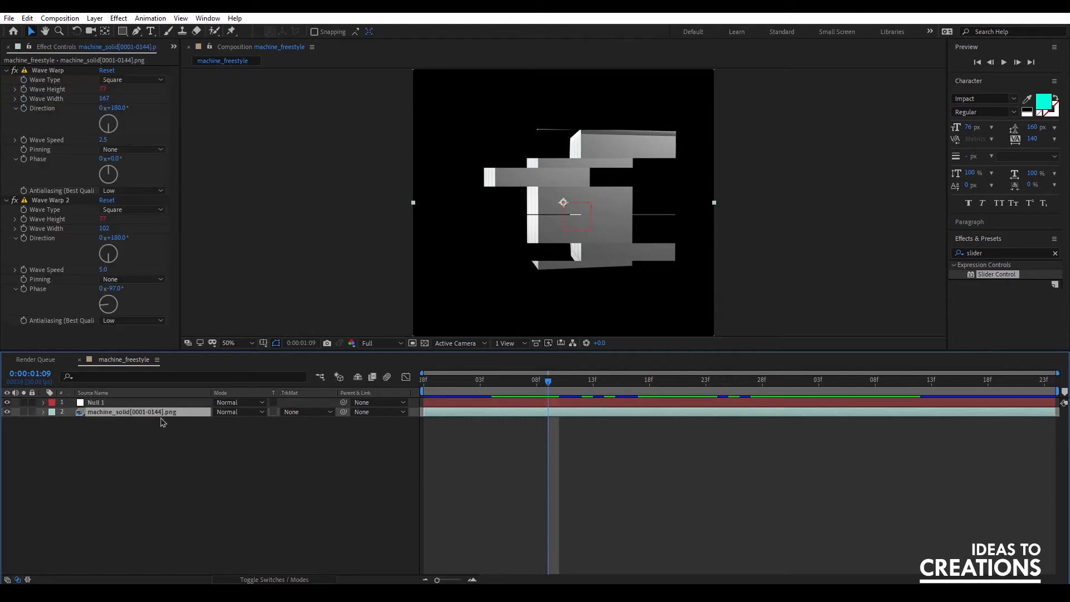
key("e")
key("e")
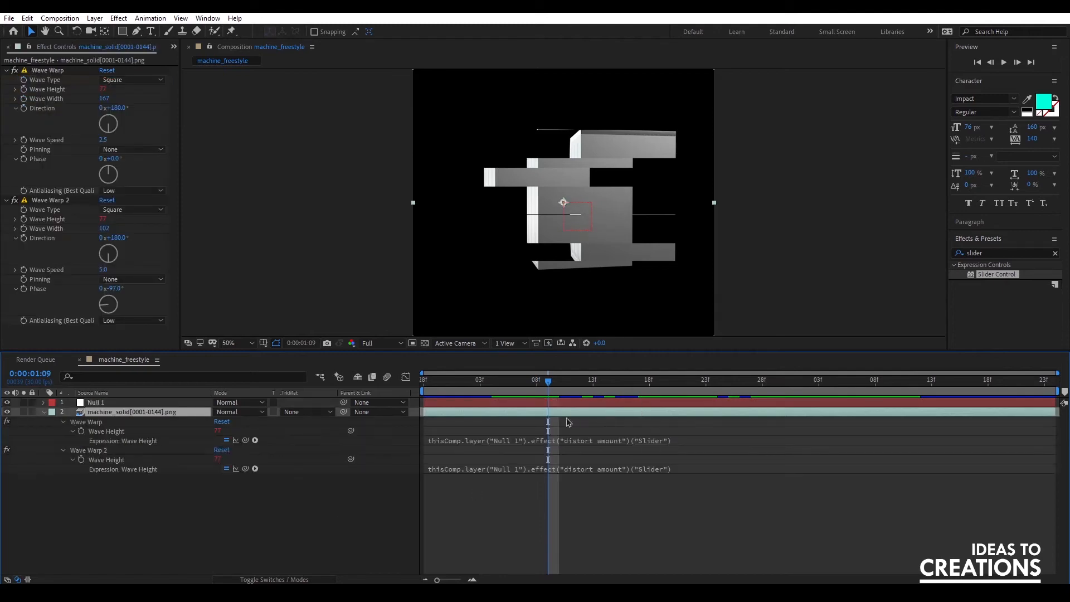
left_click(691, 476)
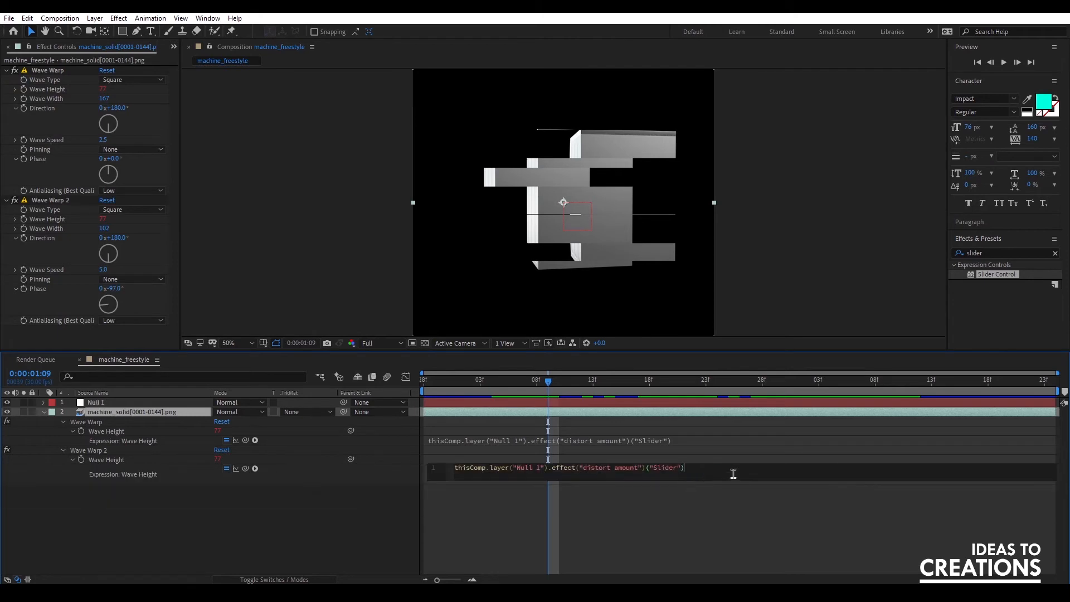
left_click(717, 538)
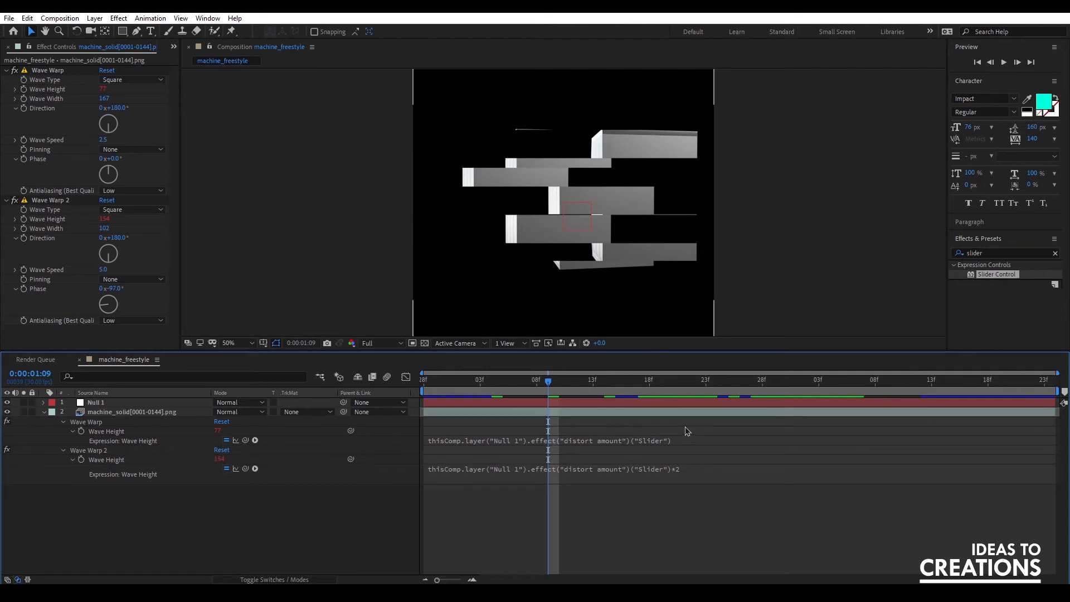
Set the null's distort amount slider keyframes at 0:00:01:05 and 0:00:01:12 to 26, and preview the animation
left_click(95, 403)
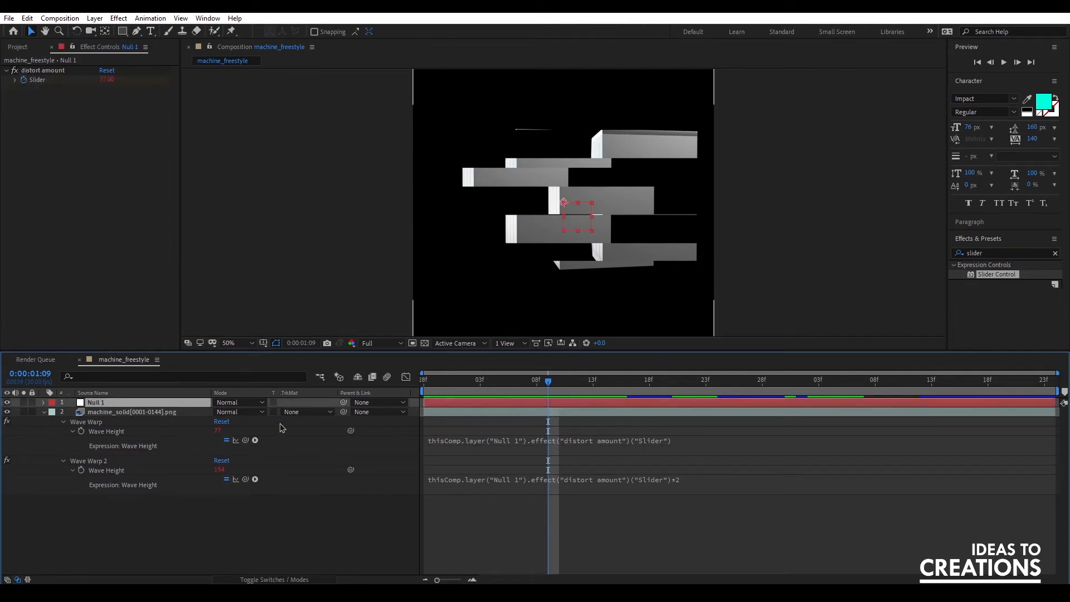
key("u")
left_click(7, 422)
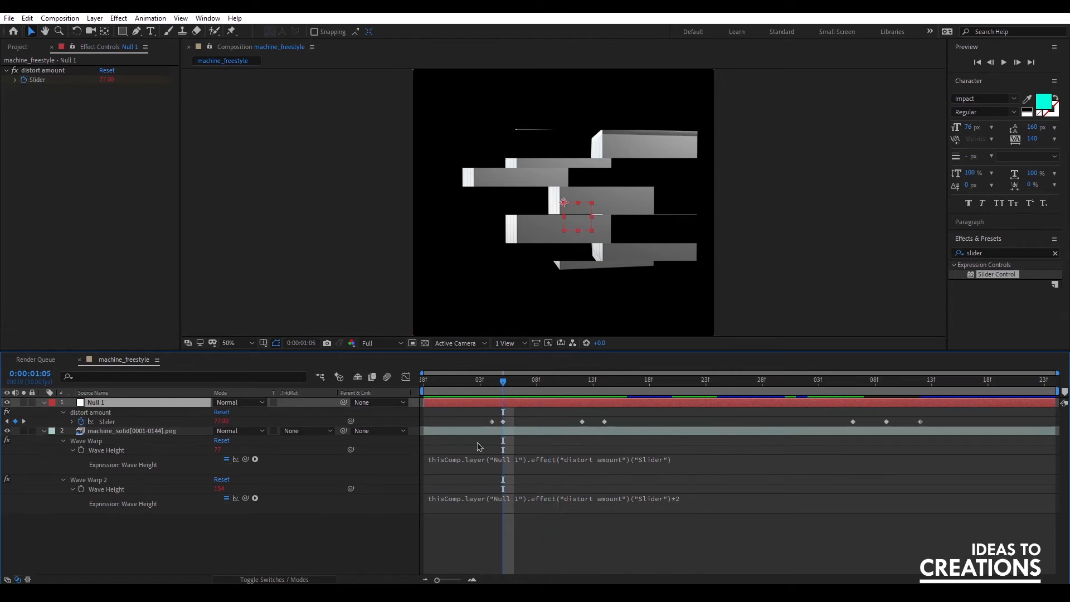
left_click_drag(584, 410, 510, 447)
left_click_drag(222, 422, 192, 422)
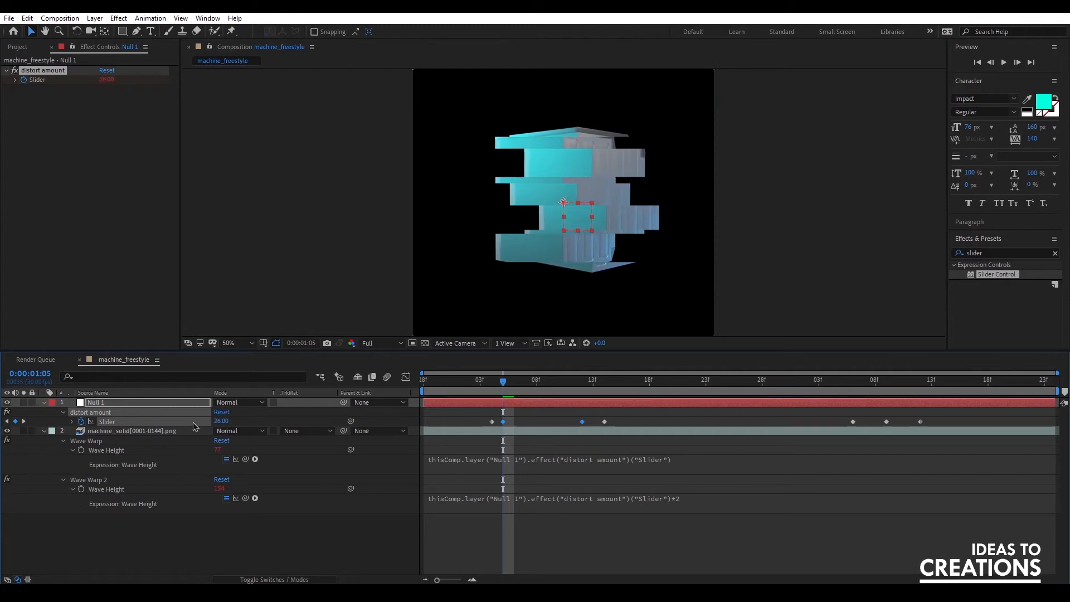
left_click(440, 528)
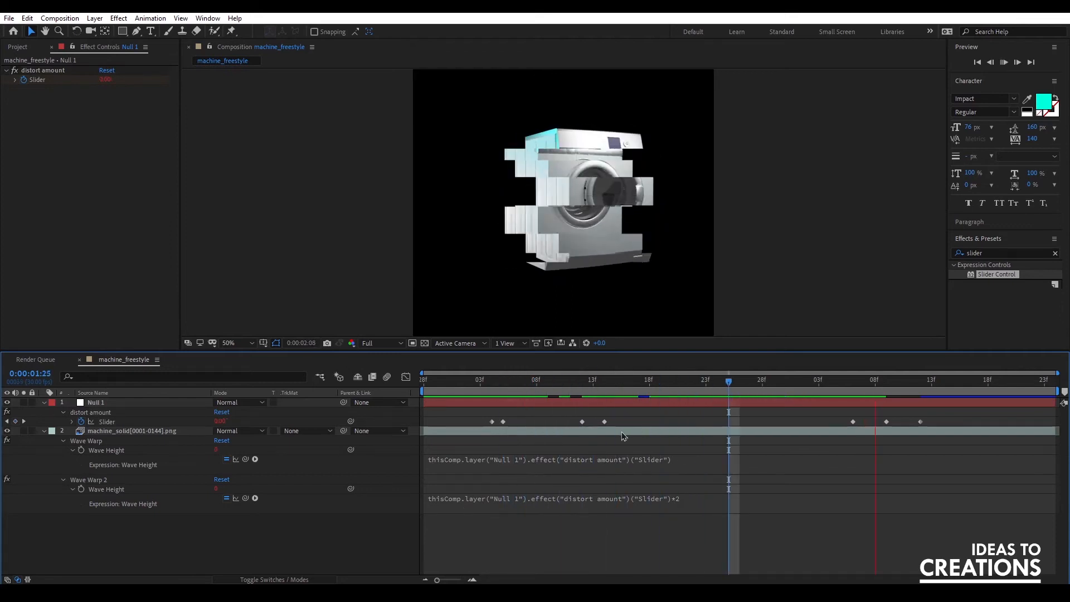
key("space")
key("space")
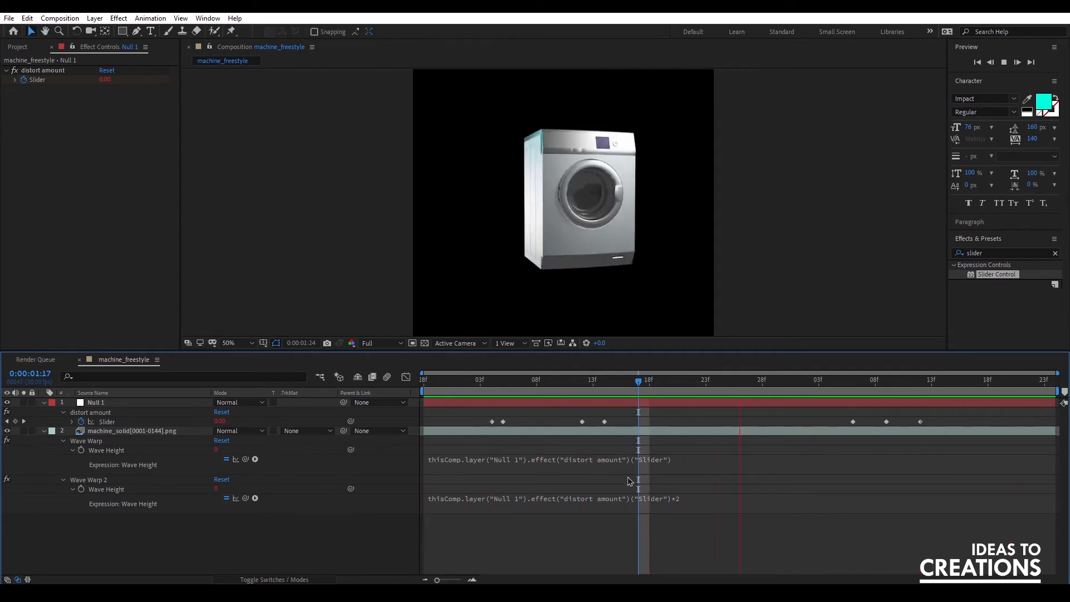
key("space")
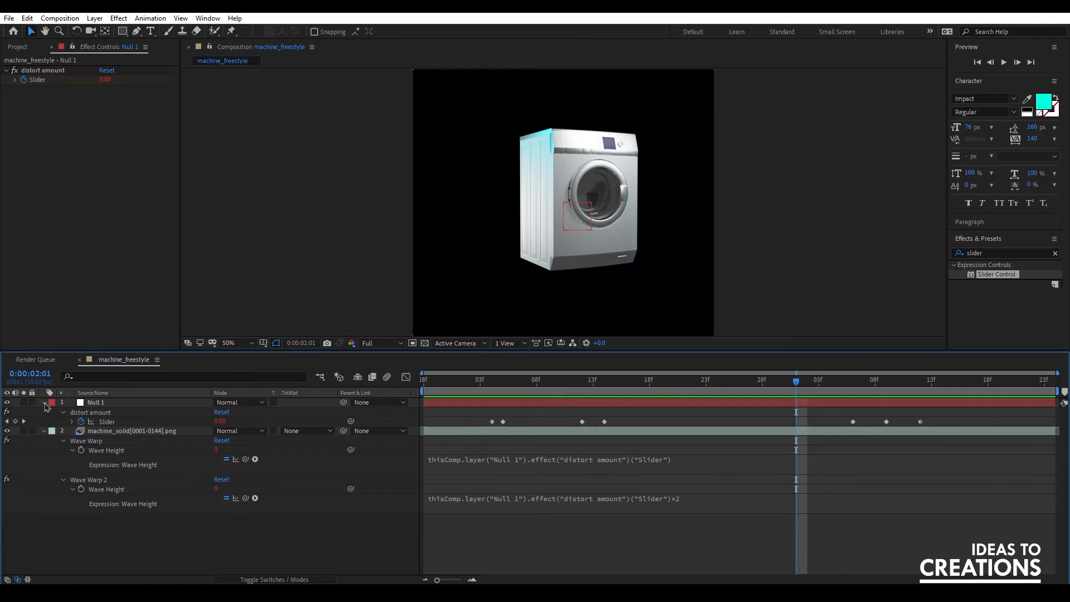
Duplicate the machine_solid layer and replace the copy's source with the machine_freestyle[0001-0144].png sequence, keeping its effects
left_click(45, 404)
left_click(44, 412)
left_click(106, 412)
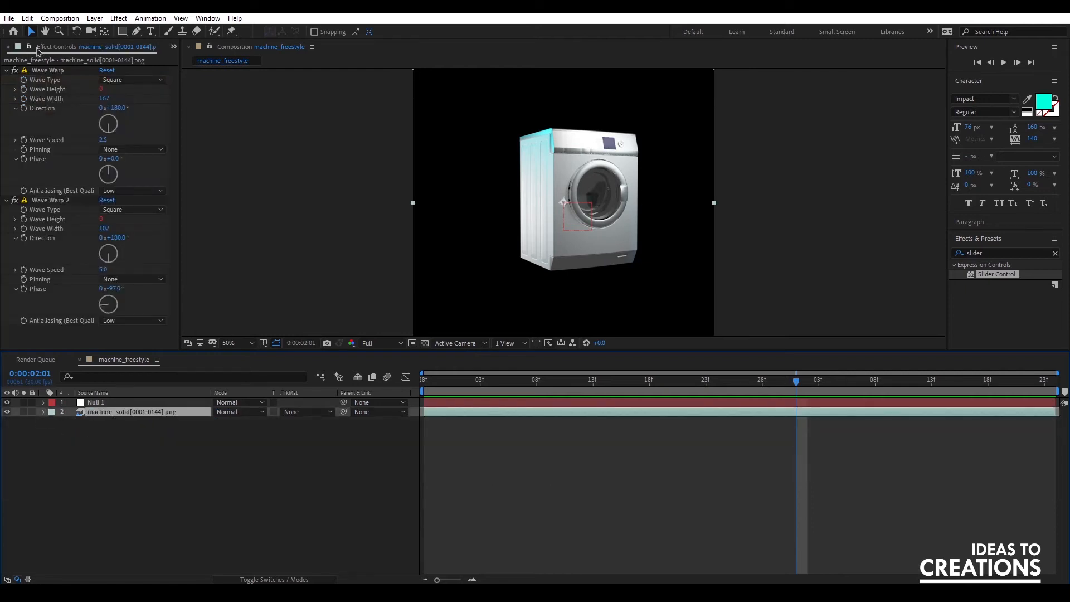
left_click(174, 46)
left_click(193, 71)
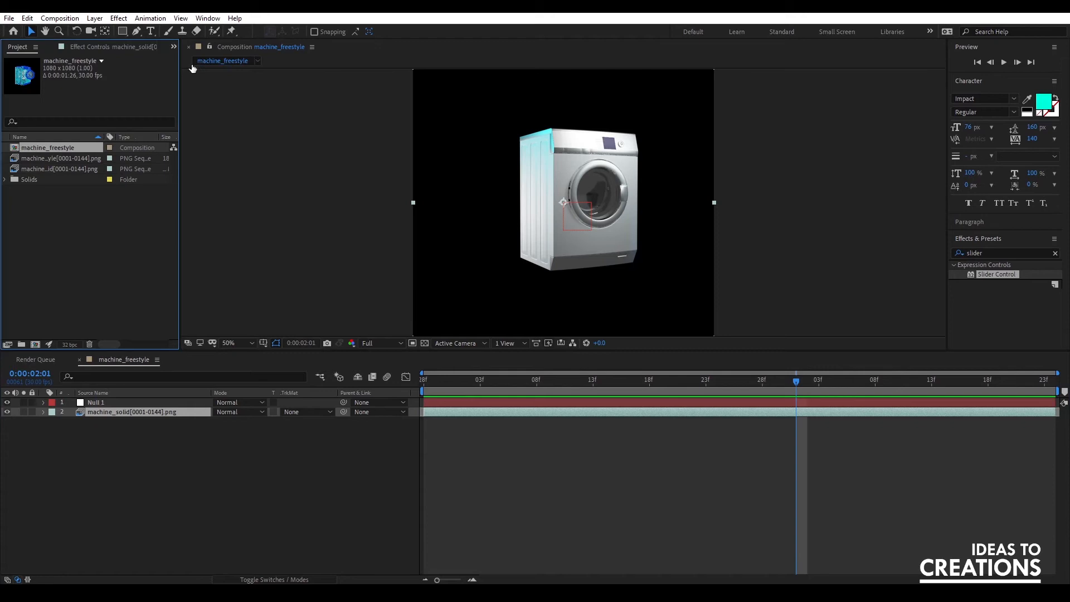
left_click(57, 171)
left_click(74, 161)
left_click(64, 170)
left_click(84, 161)
left_click(148, 417)
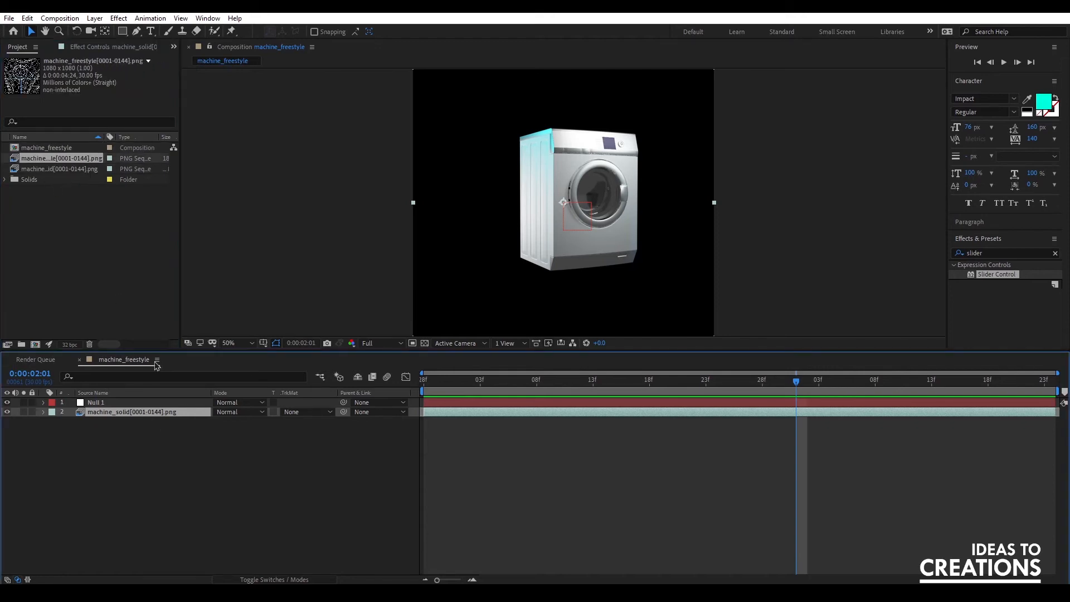
key("ctrl+d")
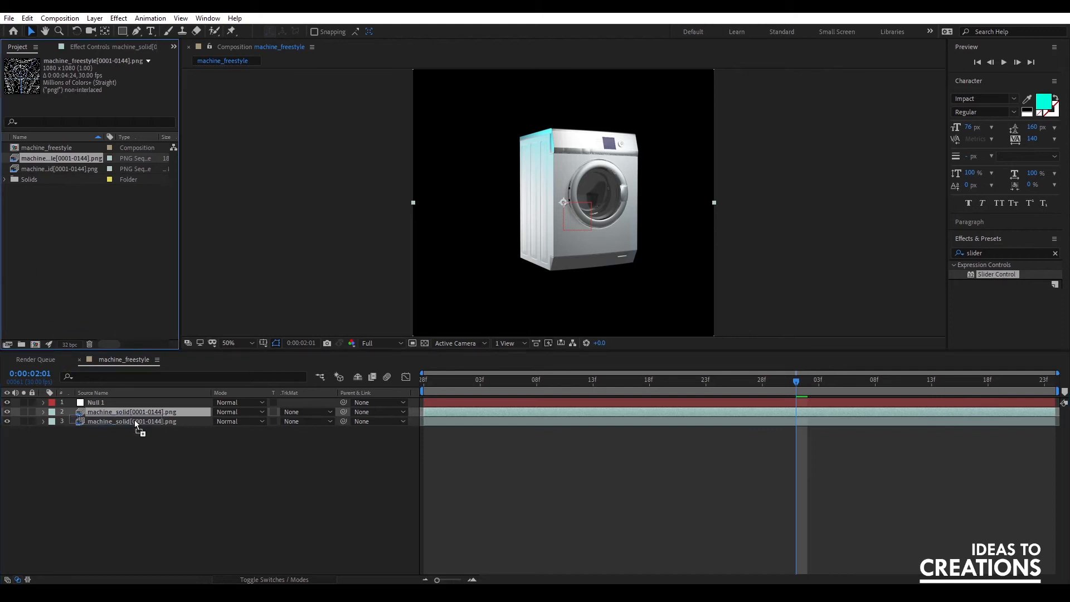
key("ctrl+alt+slash")
Solo the machine_freestyle layer and scrub through its glitch, and solo the machine_solid layer at 0:00:02:10 to compare them
left_click(23, 412)
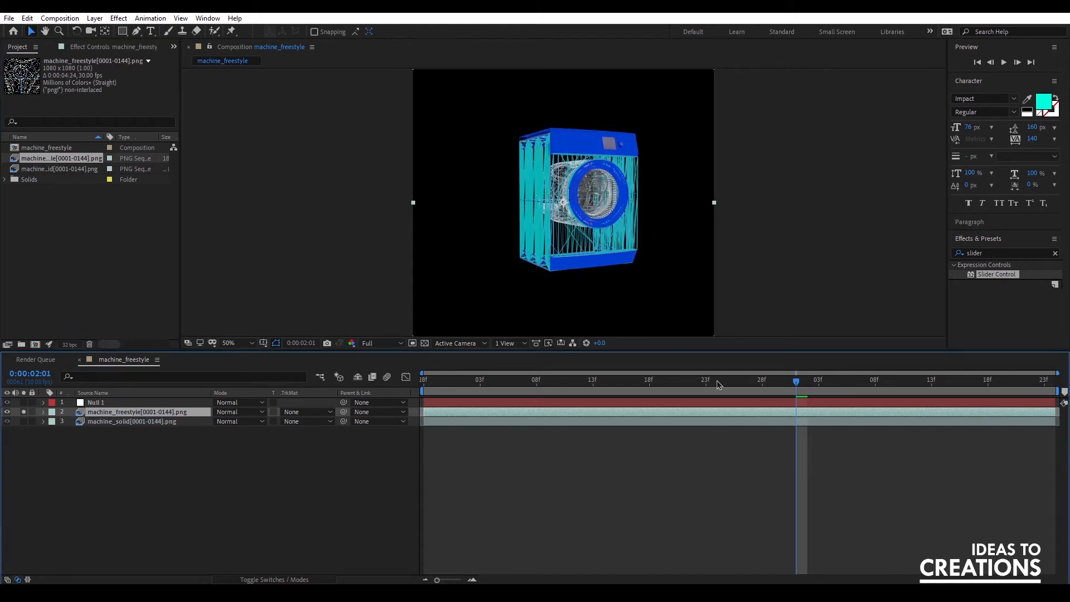
left_click_drag(426, 382, 863, 401)
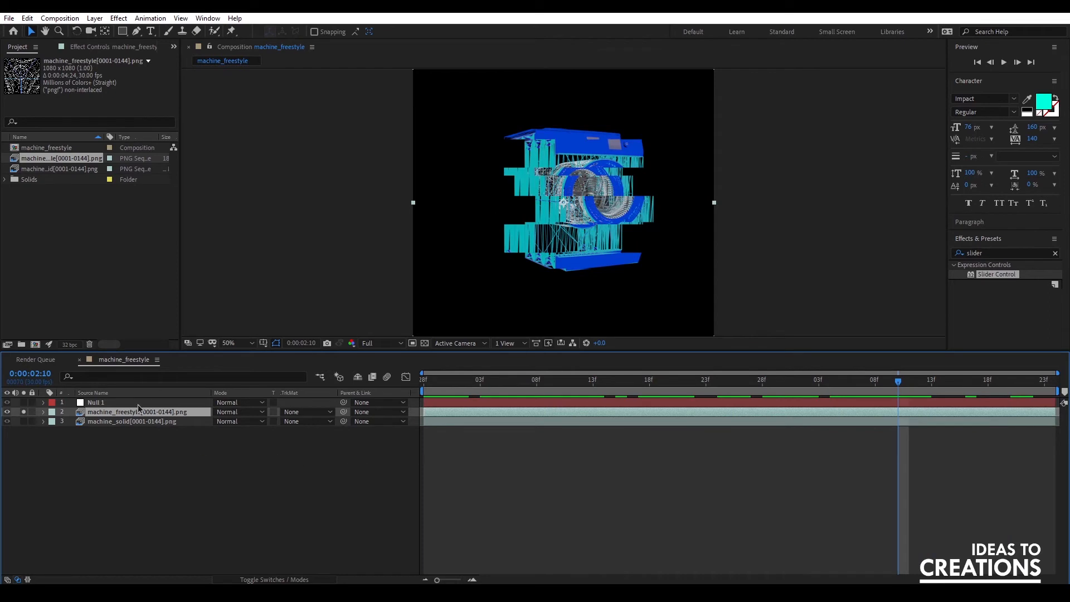
left_click(23, 412)
left_click(23, 421)
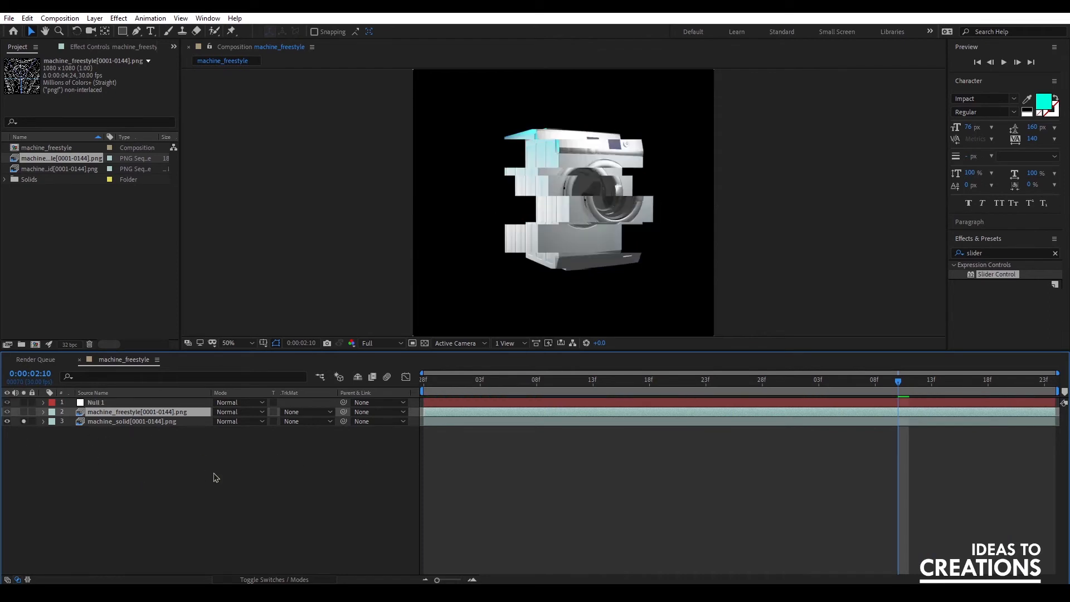
Move the machine_freestyle layer beneath machine_solid and check it at 0:00:01:12 by temporarily hiding the solid layer
left_click_drag(117, 413, 106, 442)
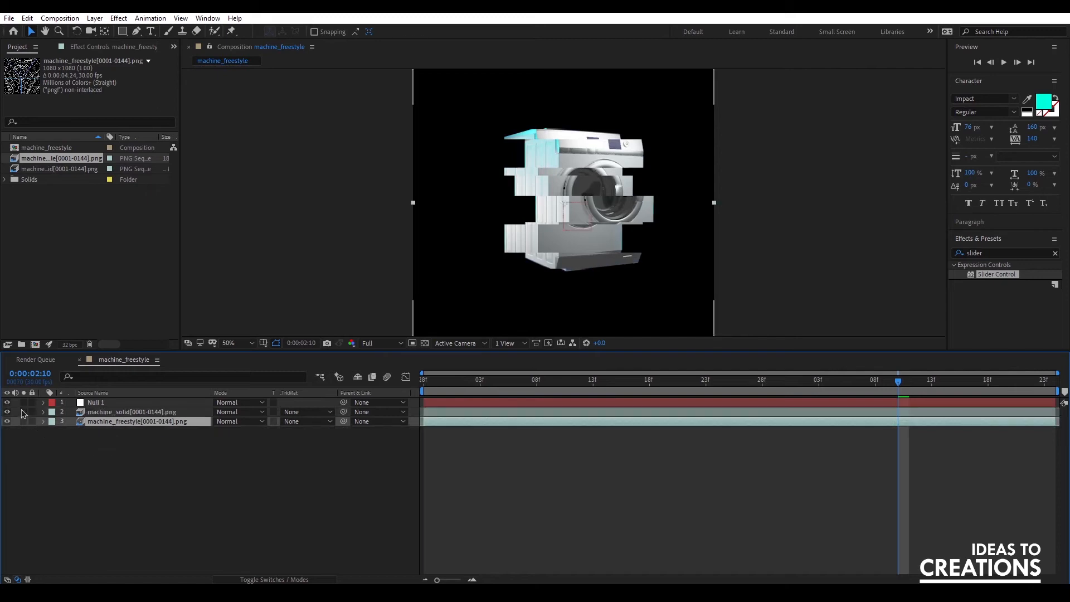
left_click(106, 412)
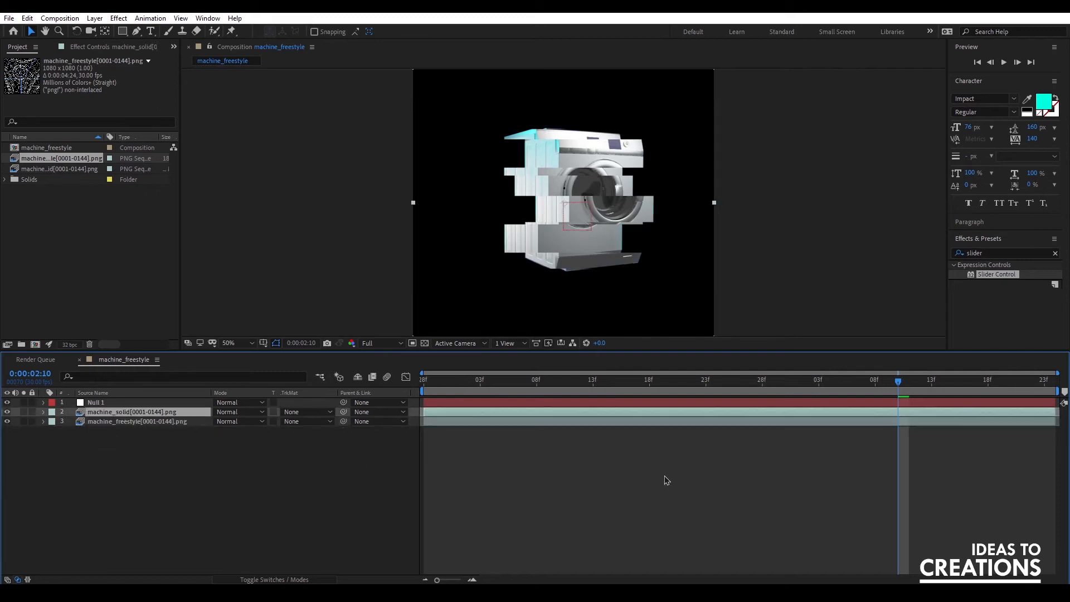
left_click(667, 480)
left_click_drag(477, 385, 586, 415)
left_click(140, 422)
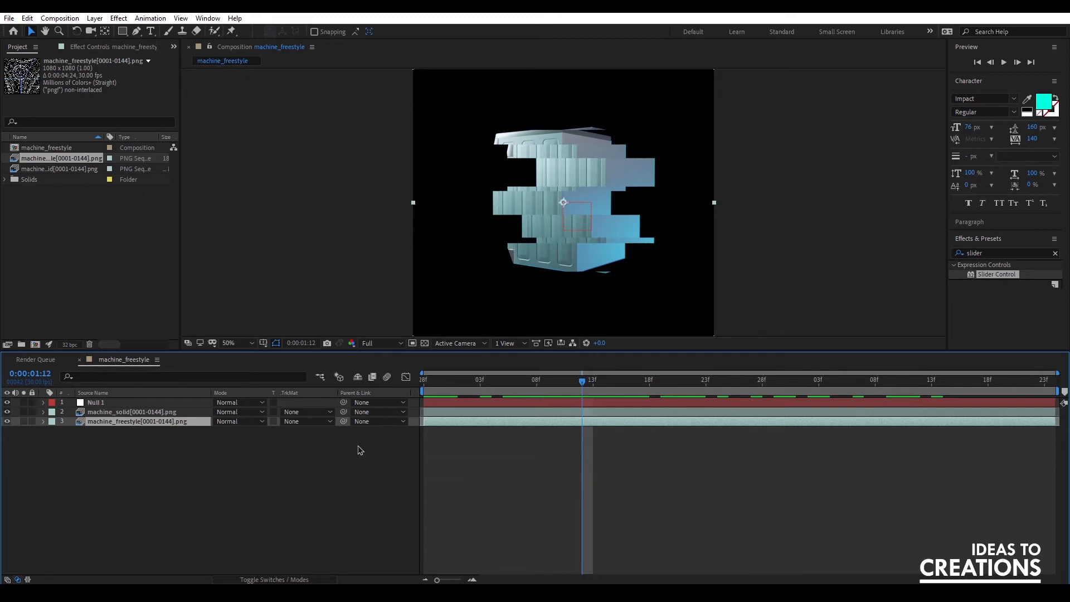
left_click(8, 412)
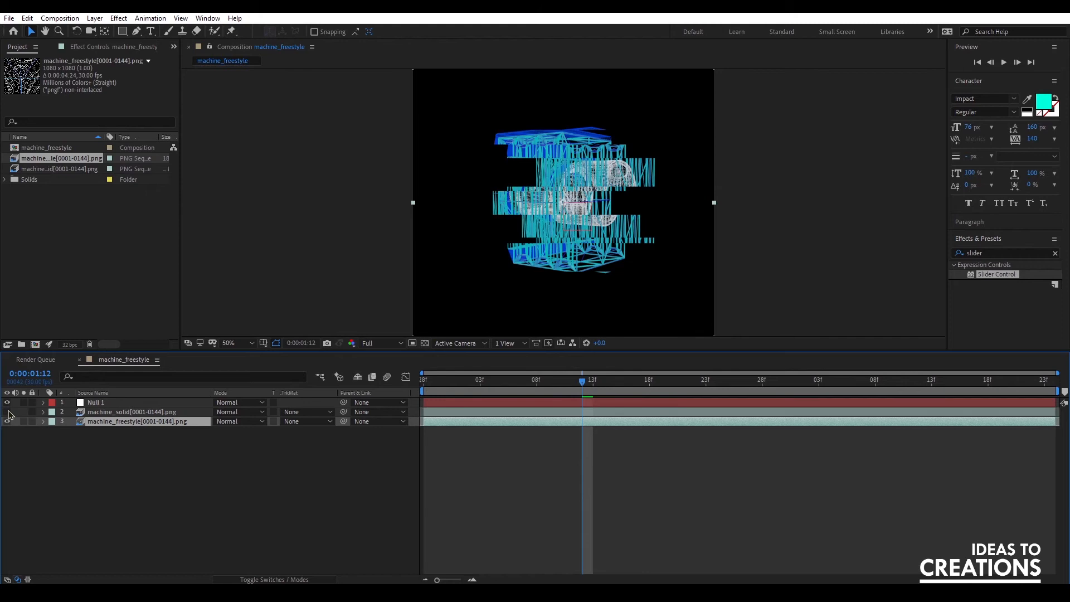
left_click(8, 412)
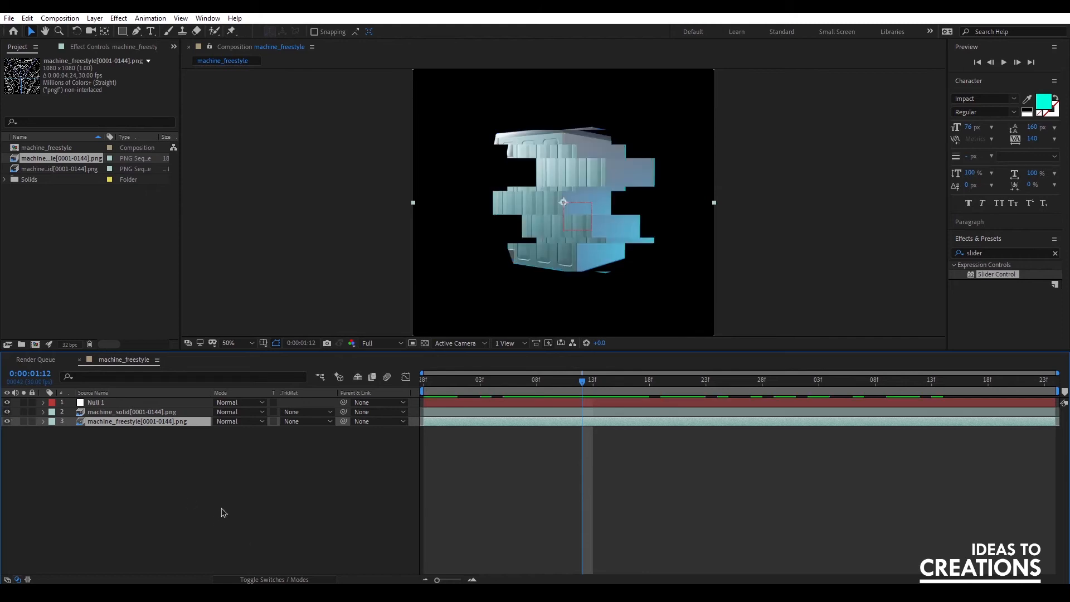
Try a wide rectangular mask across the middle of the machine_solid layer at 0:00:01:12 to reveal the wireframe around it
left_click(190, 412)
left_click(122, 31)
left_click_drag(363, 190, 856, 251)
key("u")
key("u")
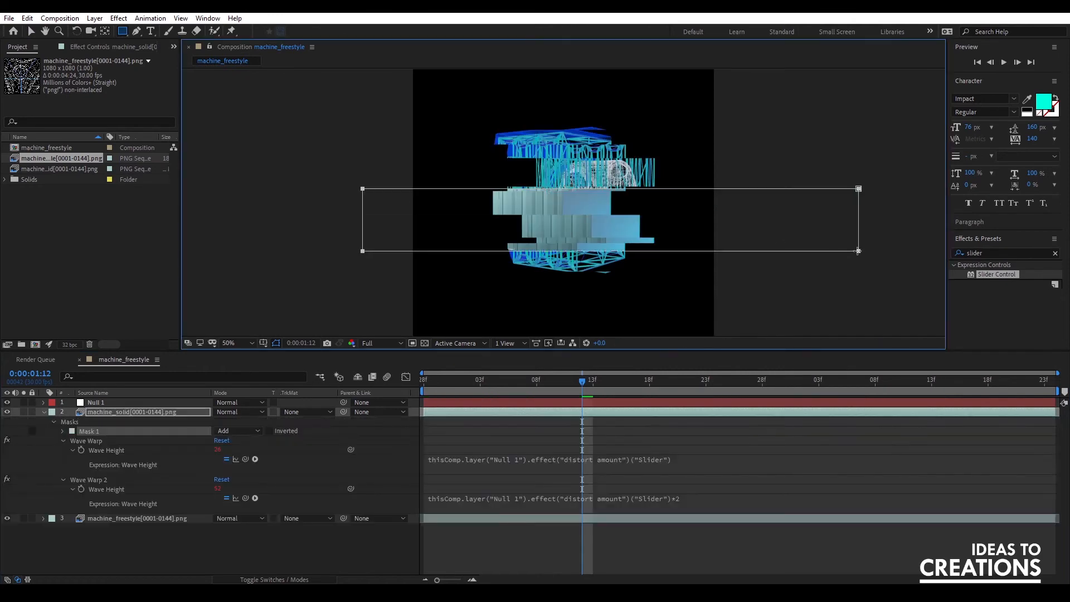
left_click(584, 518)
Remove the mask from the machine_solid layer and briefly solo the machine_freestyle layer at 0:00:01:10 to compare the two
left_click_drag(583, 390, 547, 392)
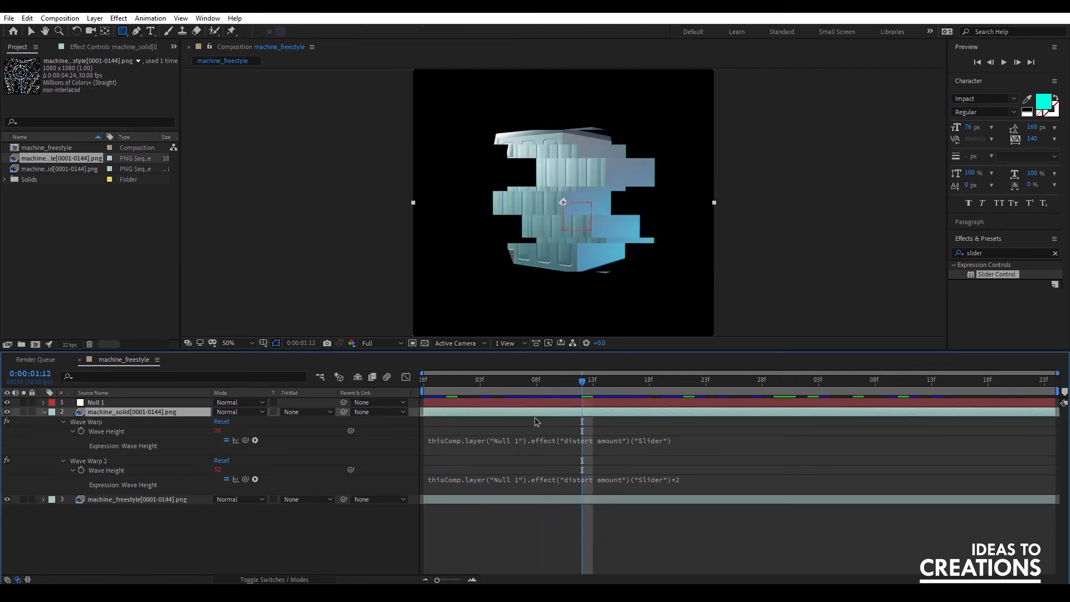
mouse_move(536, 381)
left_mouse_down()
mouse_move(514, 381)
mouse_move(569, 388)
mouse_move(493, 386)
mouse_move(593, 387)
mouse_move(559, 390)
left_mouse_up()
left_click(166, 500)
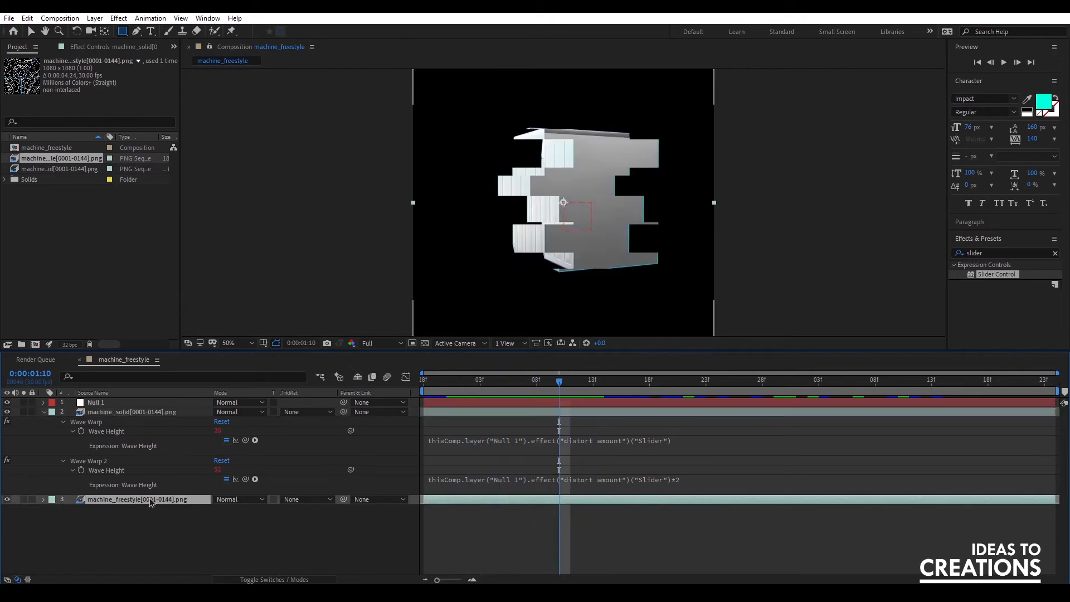
left_click(44, 413)
left_click(23, 422)
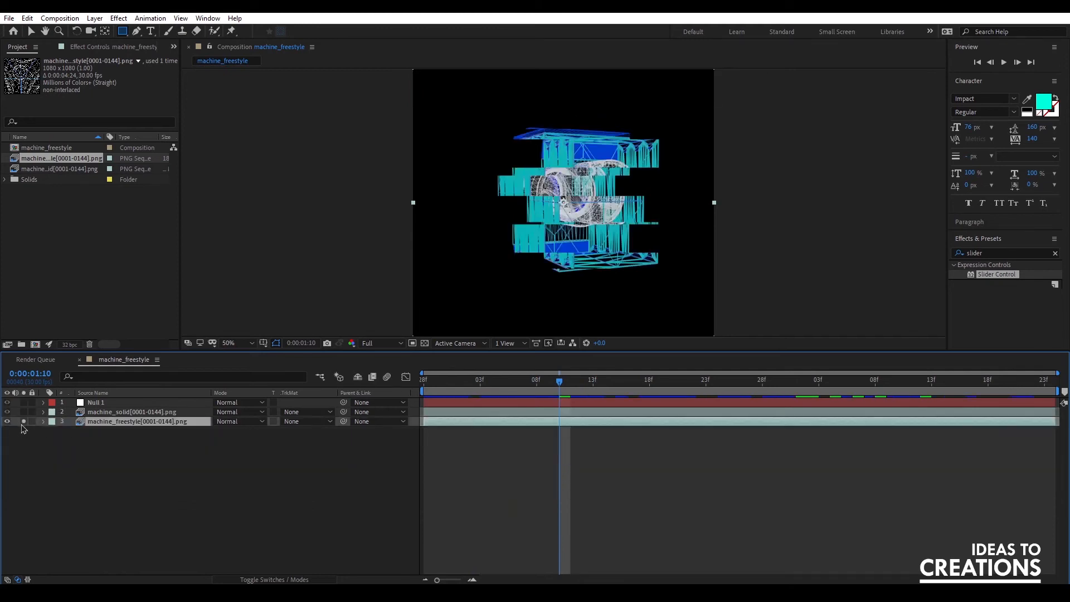
left_click(23, 422)
Change the slider multiplier in machine_freestyle's Wave Warp 2 Wave Height expression, trying *2.3 and settling on *4, and check neighbouring frames
key("e")
key("e")
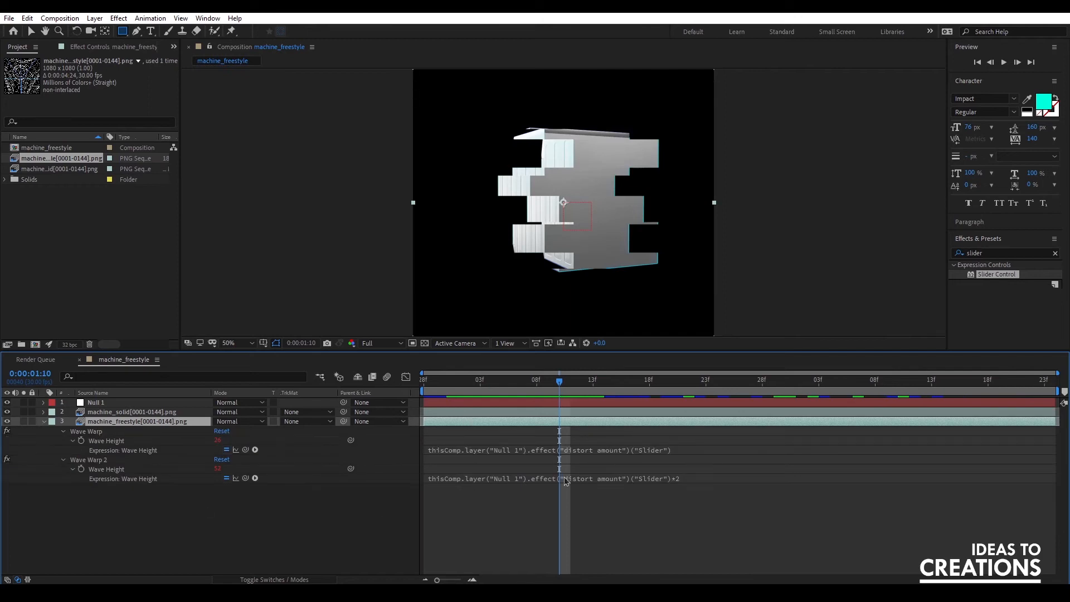
left_click_drag(676, 481, 669, 505)
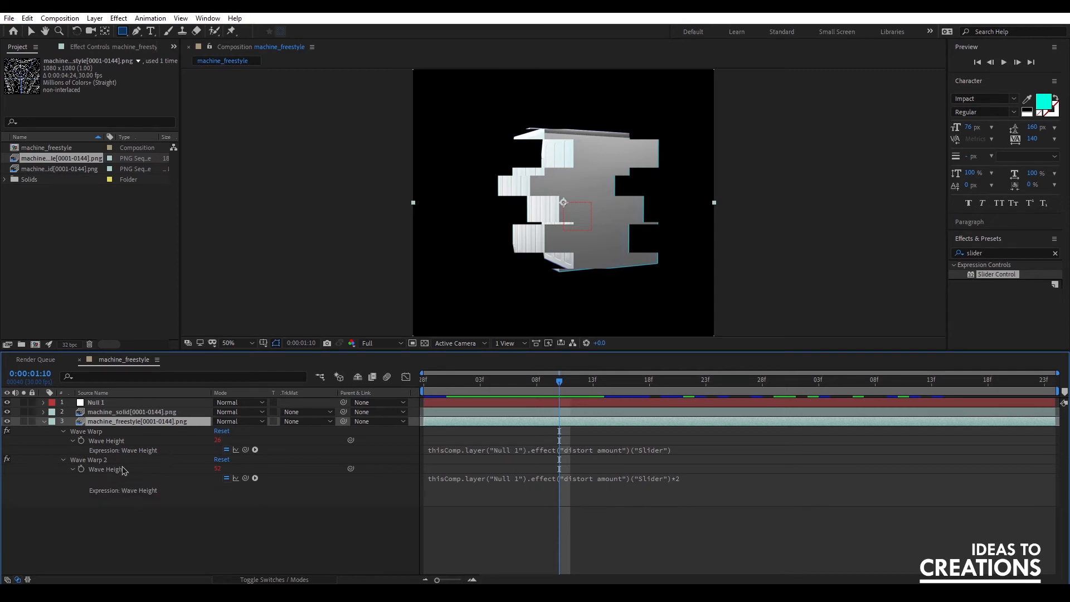
left_click(752, 479)
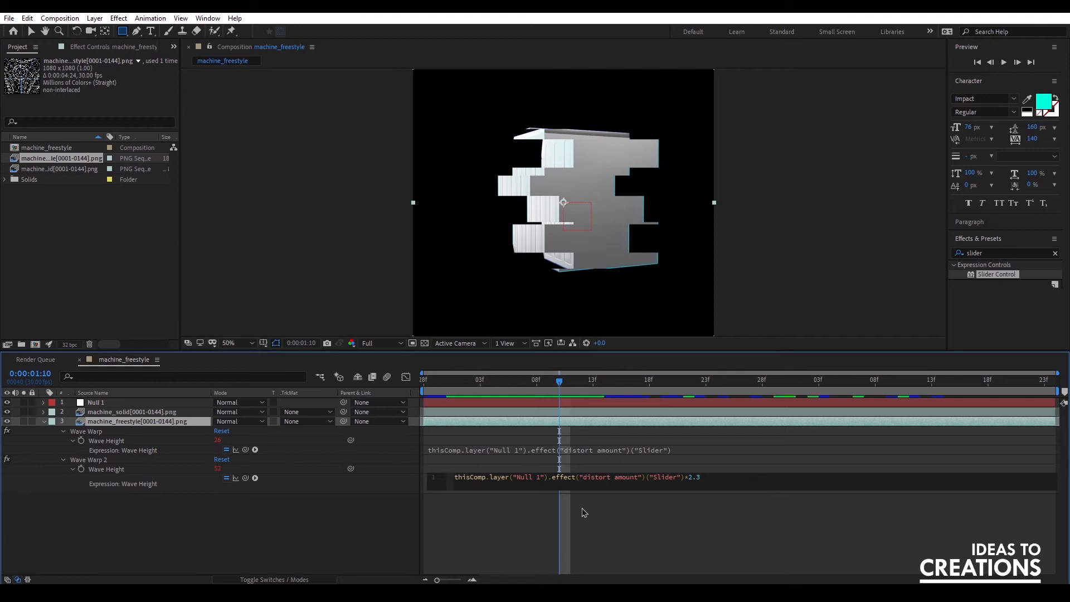
left_click(702, 547)
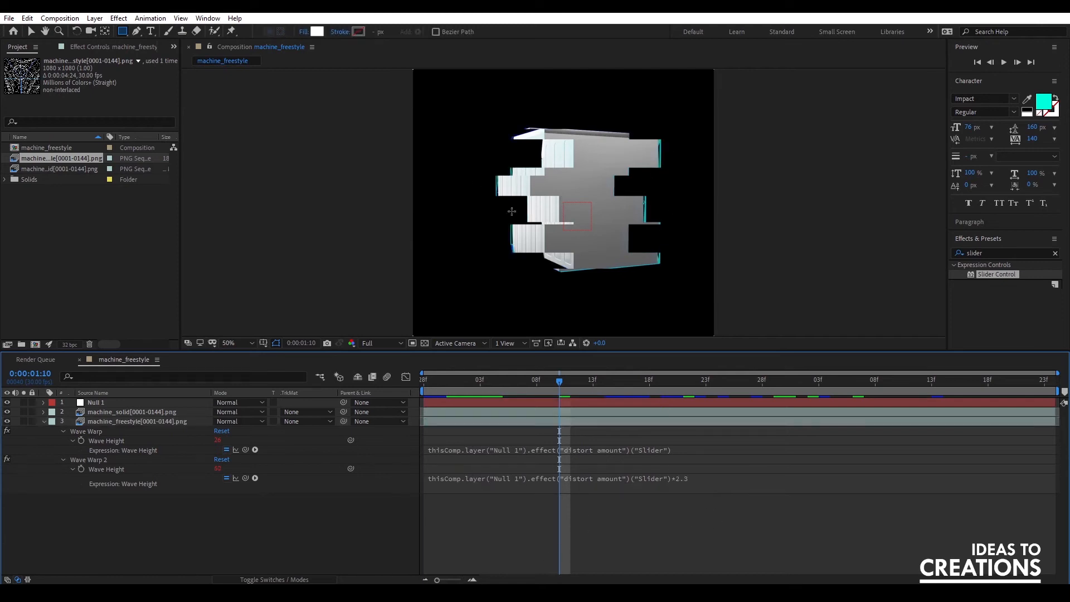
left_click(716, 487)
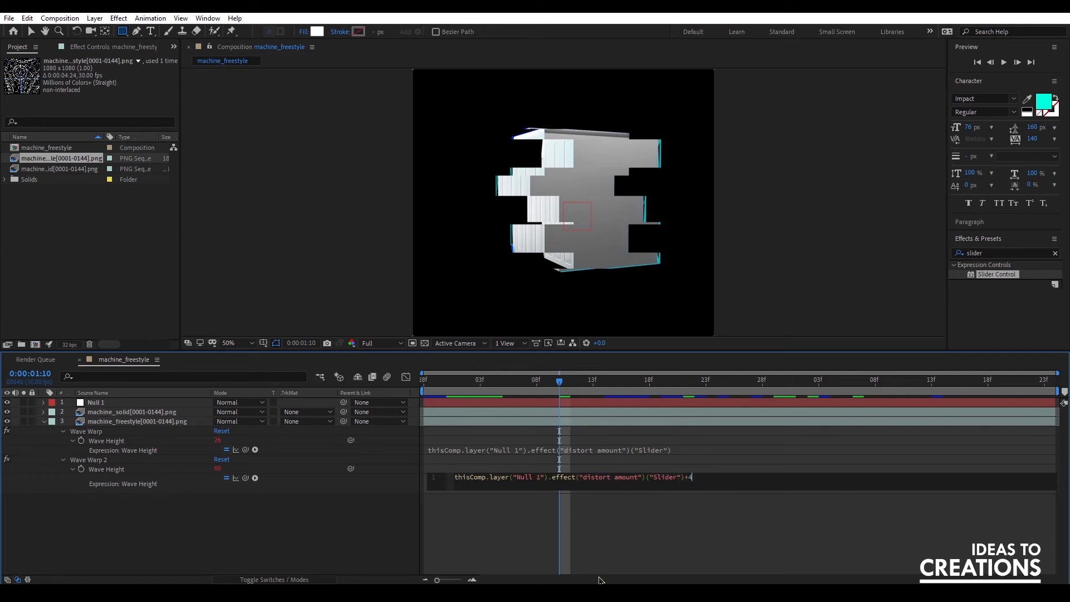
left_click(625, 529)
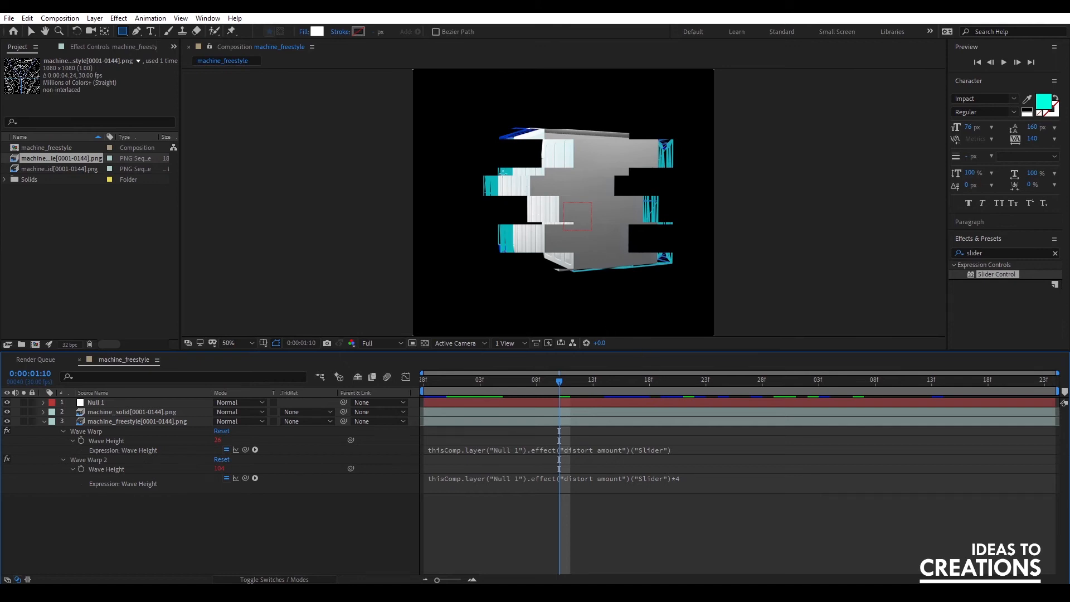
left_click_drag(553, 391, 570, 416)
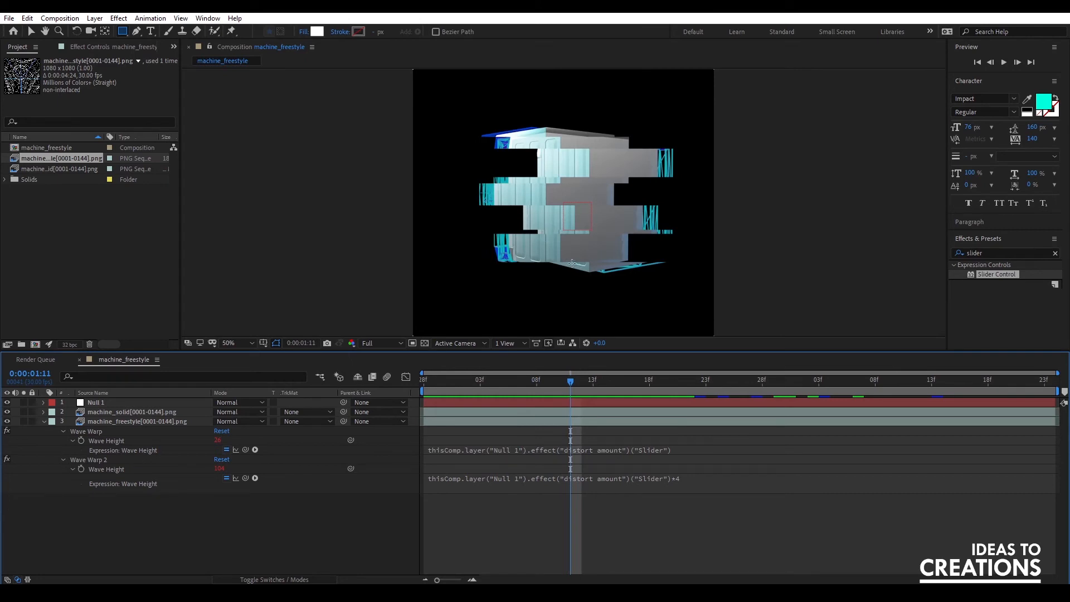
Try a Wave Width of 153 on Wave Warp and 96 on Wave Warp 2 for the machine_freestyle layer
left_click(168, 423)
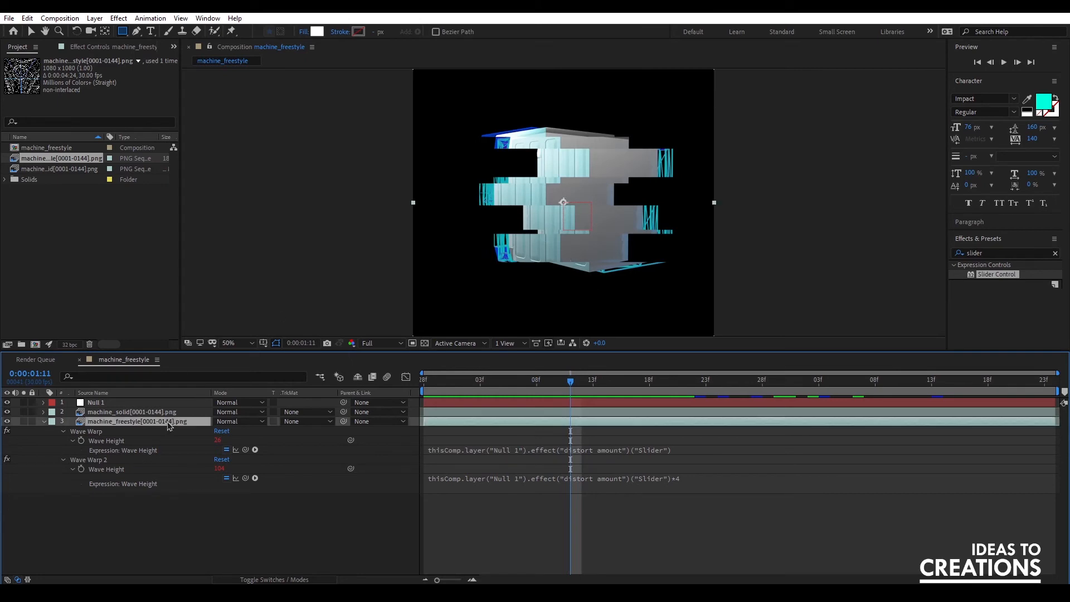
left_click(350, 493)
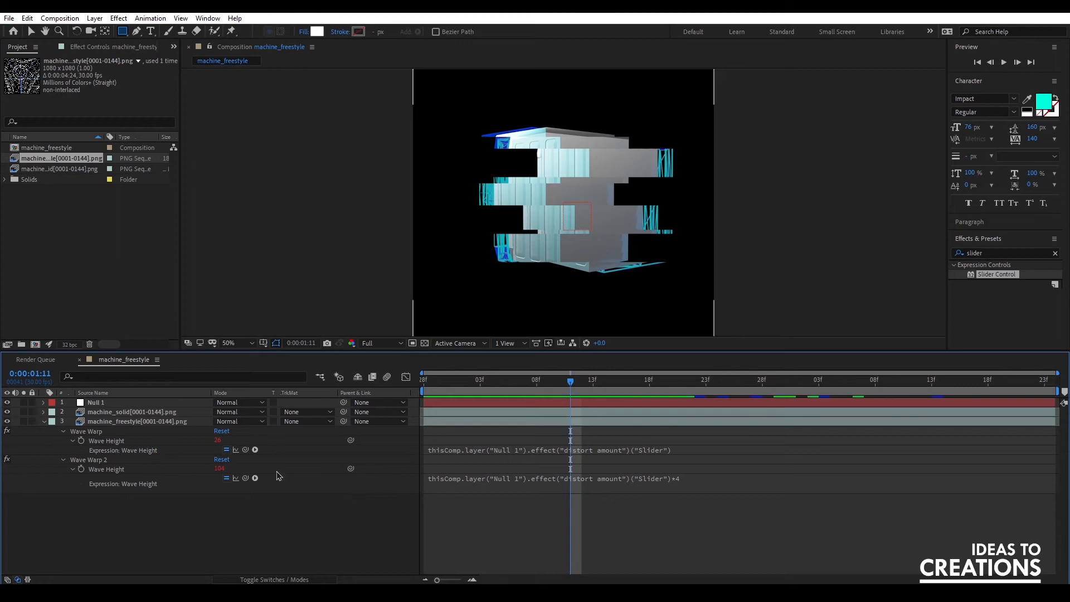
left_click(142, 413)
left_click(143, 422)
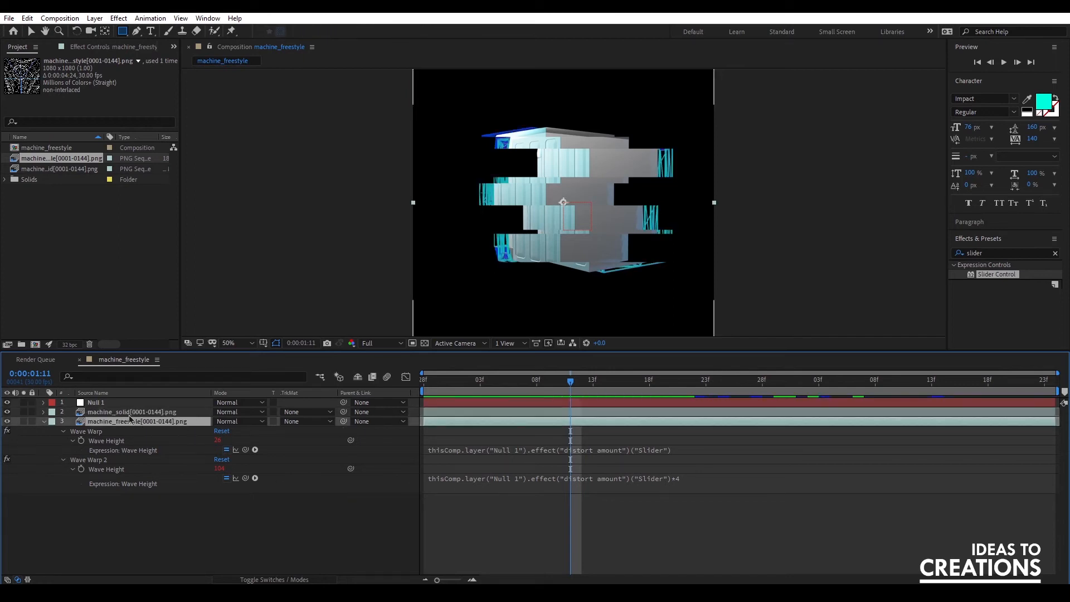
left_click(127, 49)
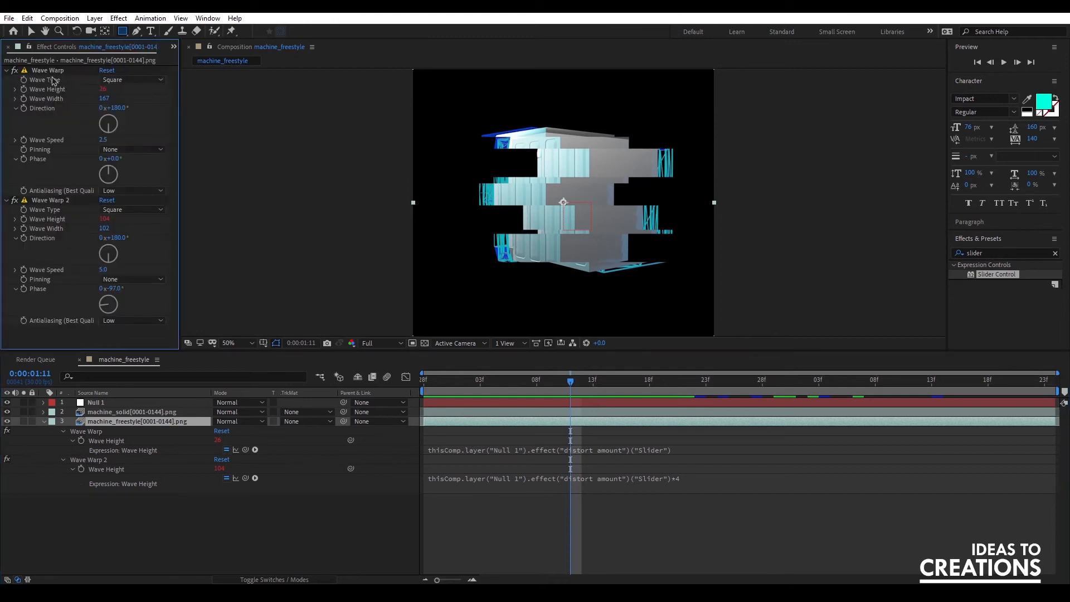
left_click(25, 69)
left_click_drag(105, 98, 46, 111)
left_click_drag(107, 233, 65, 224)
mouse_move(566, 386)
left_mouse_down()
mouse_move(537, 388)
mouse_move(557, 384)
left_mouse_up()
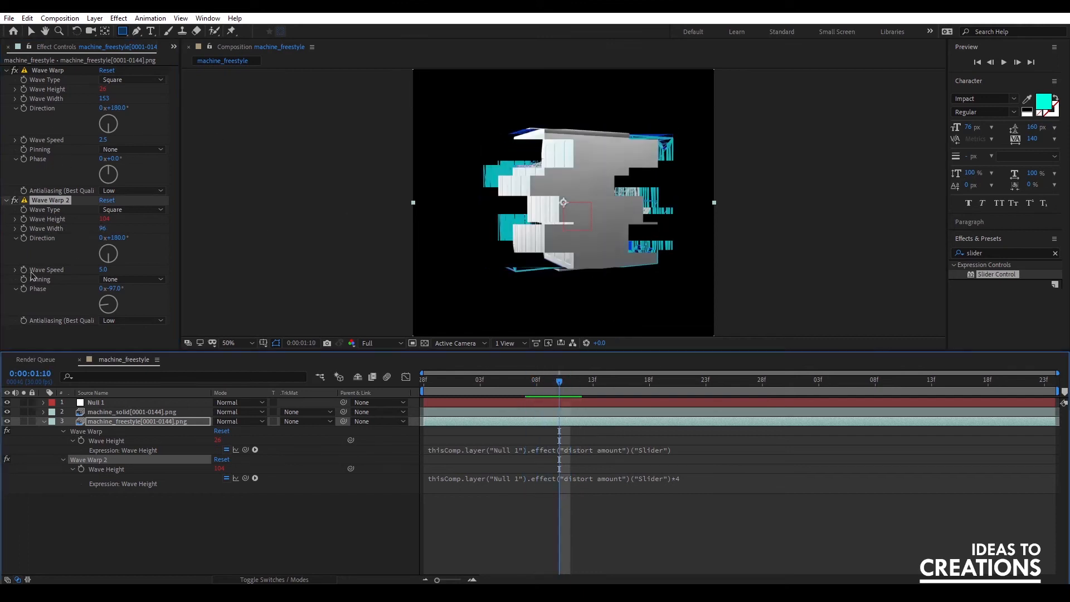
key("Page_Down")
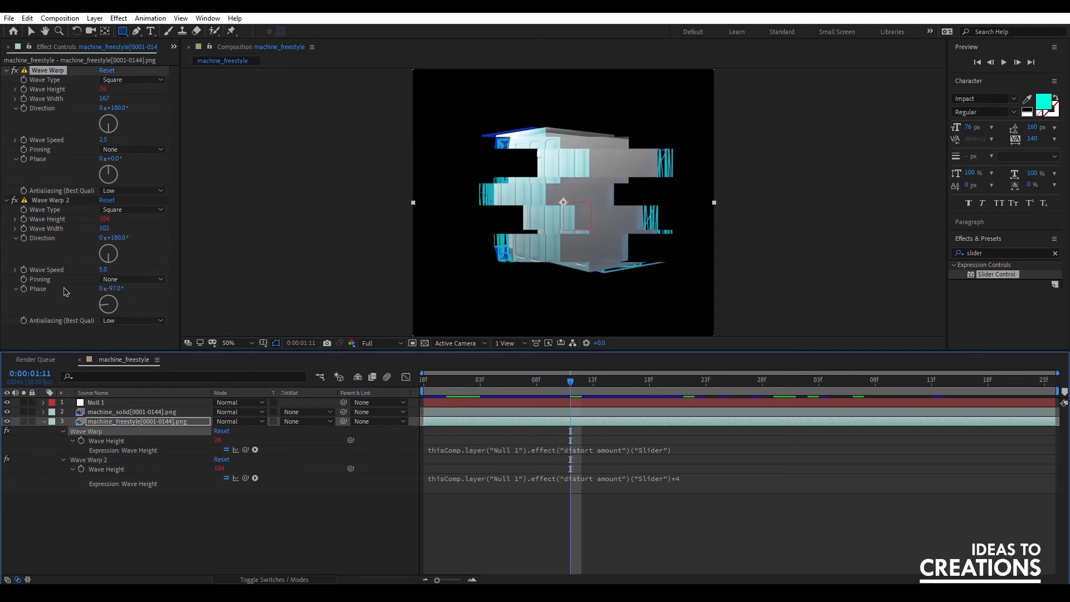
Set machine_freestyle's Wave Warp 2 phase to -14° and its Wave Warp phase to -90°, and preview the resulting glitch
mouse_move(103, 307)
left_mouse_down()
mouse_move(83, 308)
mouse_move(110, 301)
left_mouse_up()
left_click_drag(117, 159, 85, 180)
left_click(546, 543)
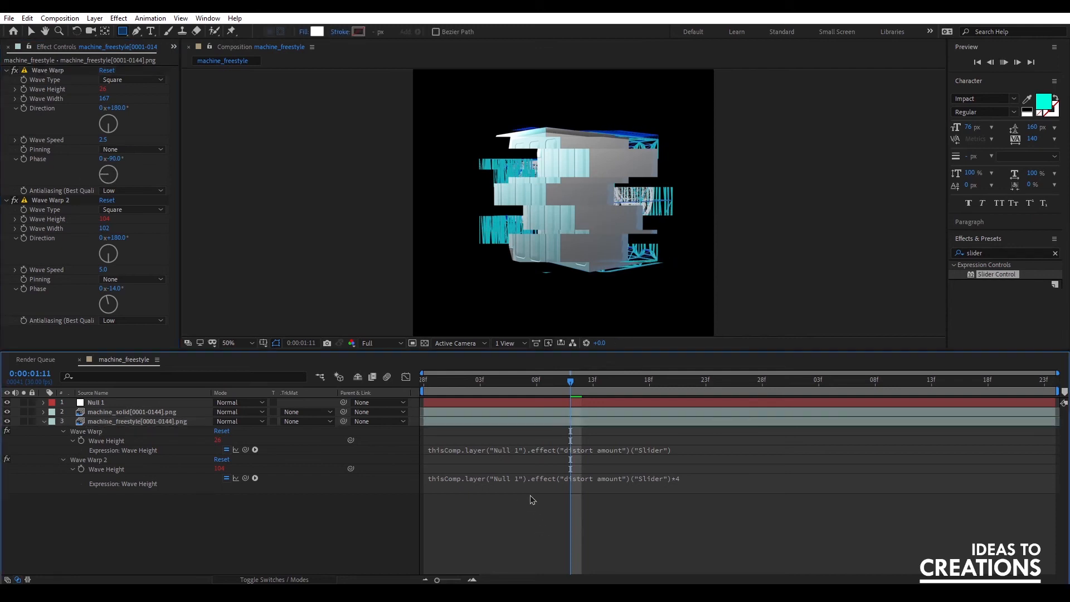
key("space")
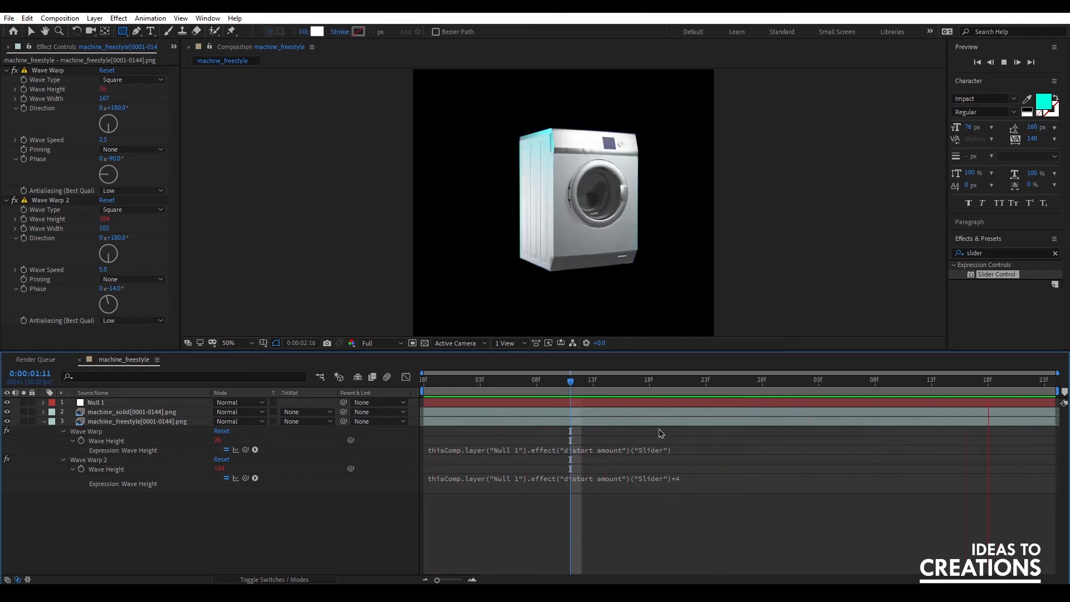
left_click_drag(457, 384, 874, 383)
left_click(44, 422)
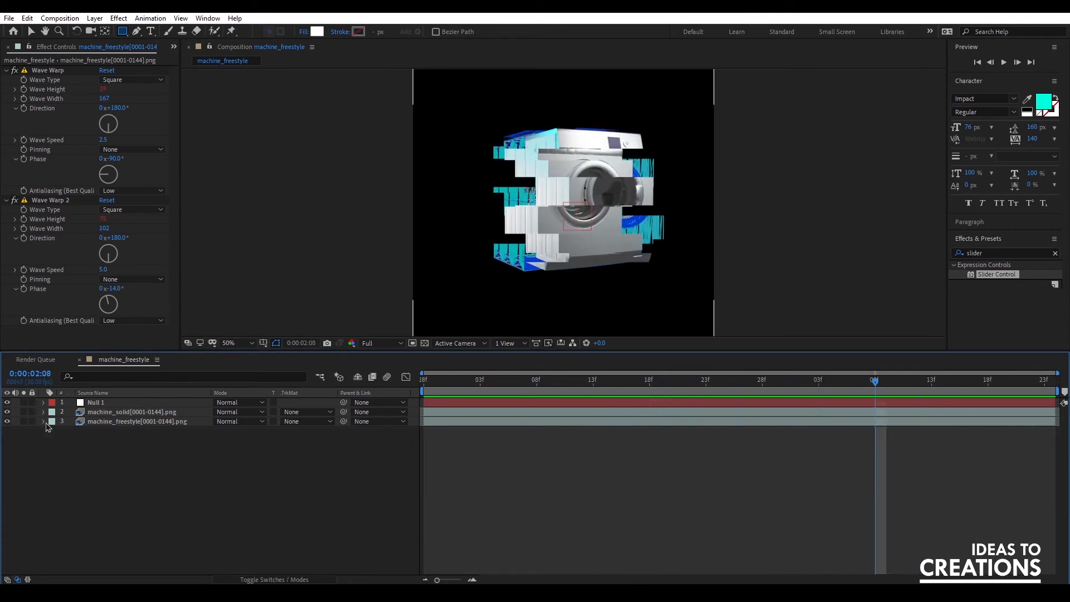
left_click_drag(432, 384, 536, 384)
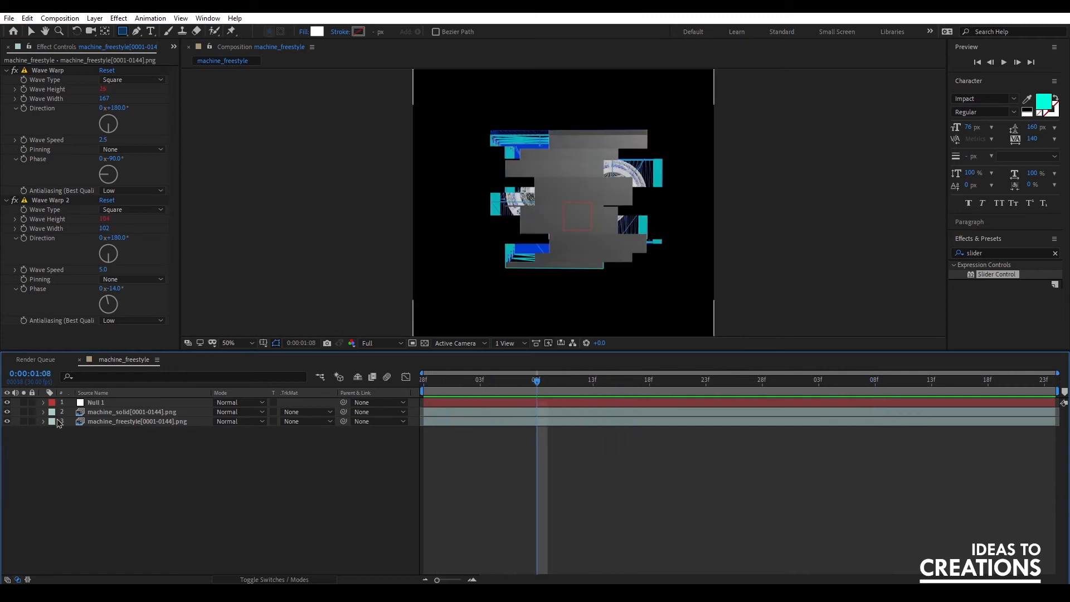
Duplicate the machine_solid layer and solo the upper copy at 0:00:01:27
left_click(112, 412)
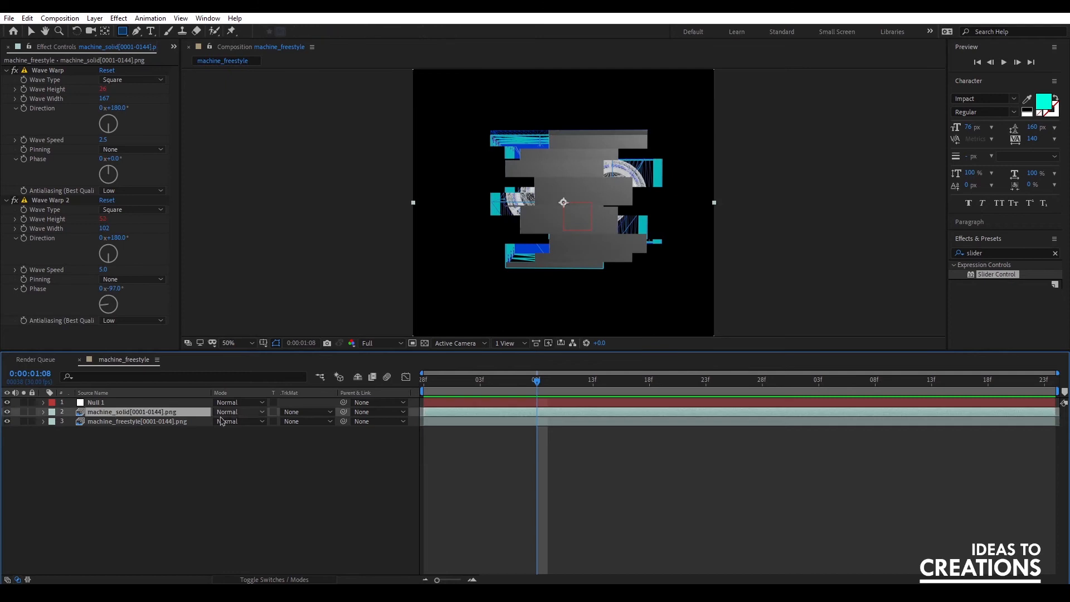
key("ctrl+d")
left_click_drag(538, 384, 751, 393)
left_click(24, 412)
left_click(112, 480)
Find the Find Edges effect, apply it to the soloed machine_solid copy and invert it
left_click_drag(995, 254, 881, 236)
type("find edges")
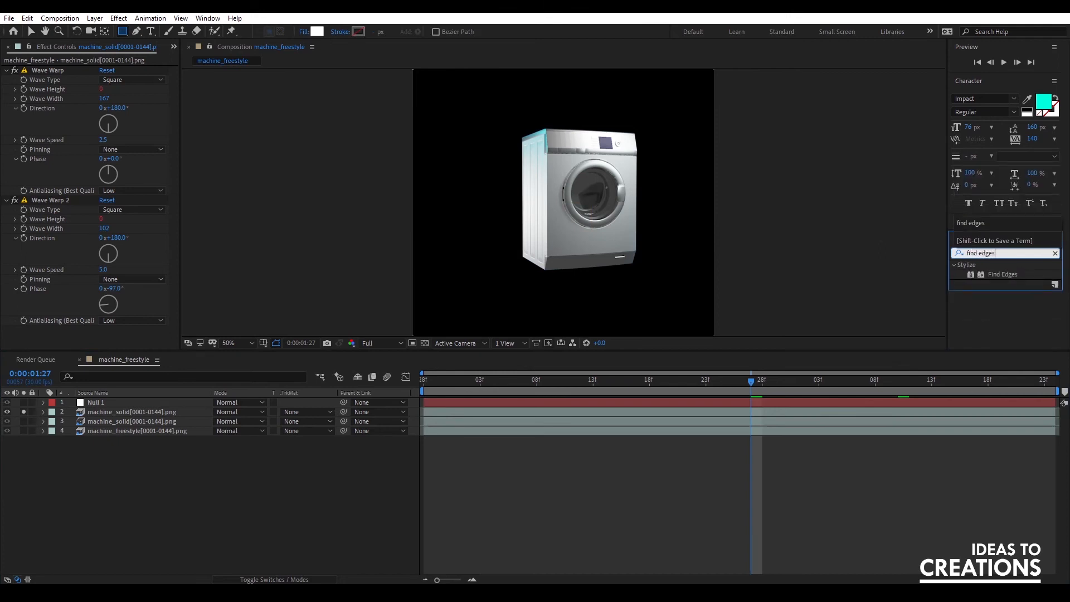
left_click_drag(1008, 280, 921, 268)
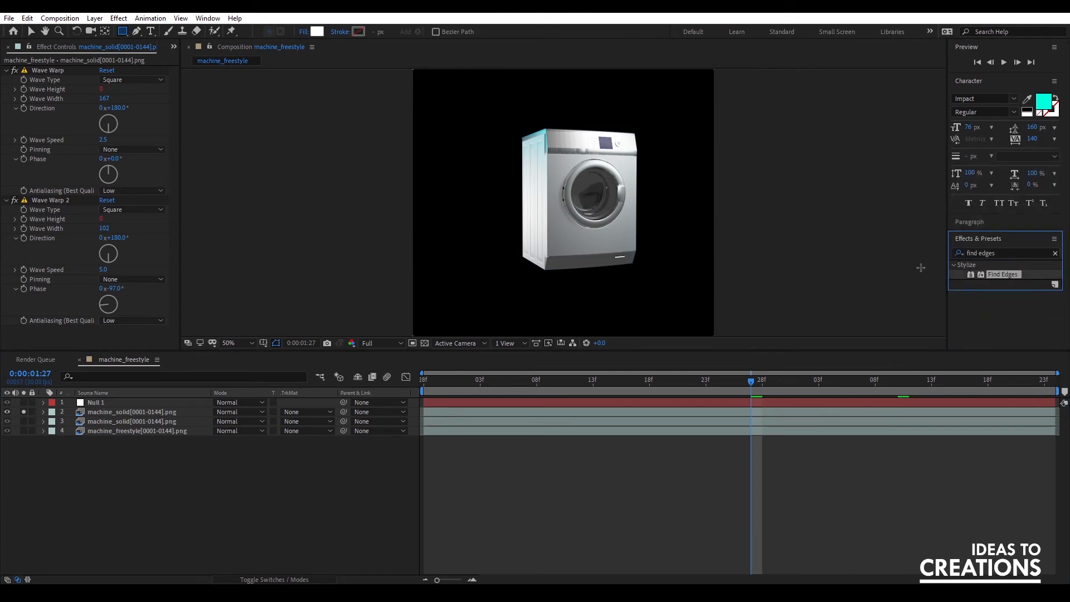
left_click_drag(990, 285, 129, 413)
key("v")
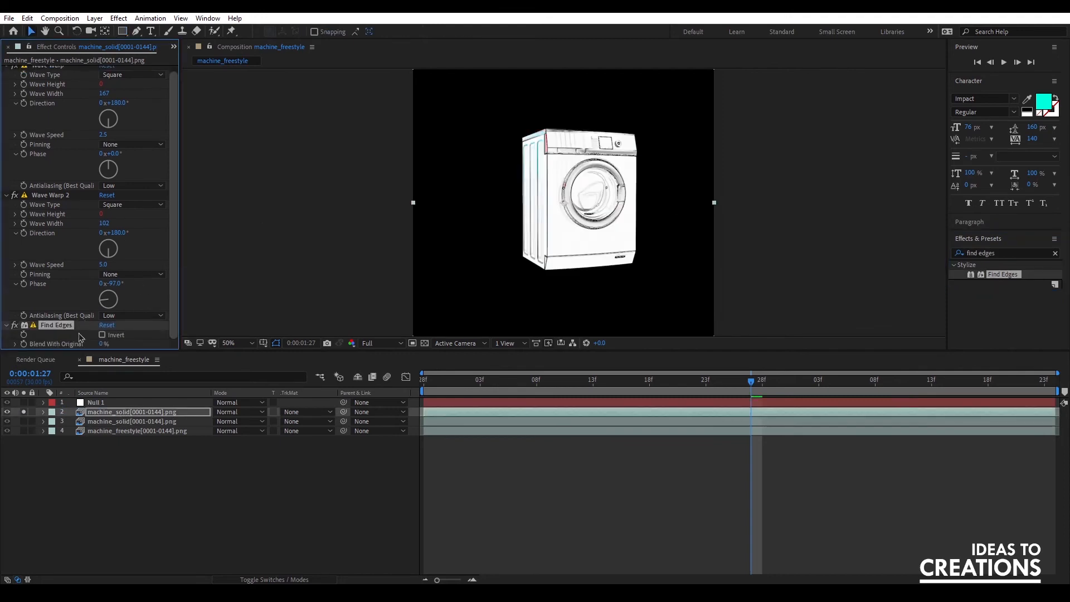
left_click(102, 336)
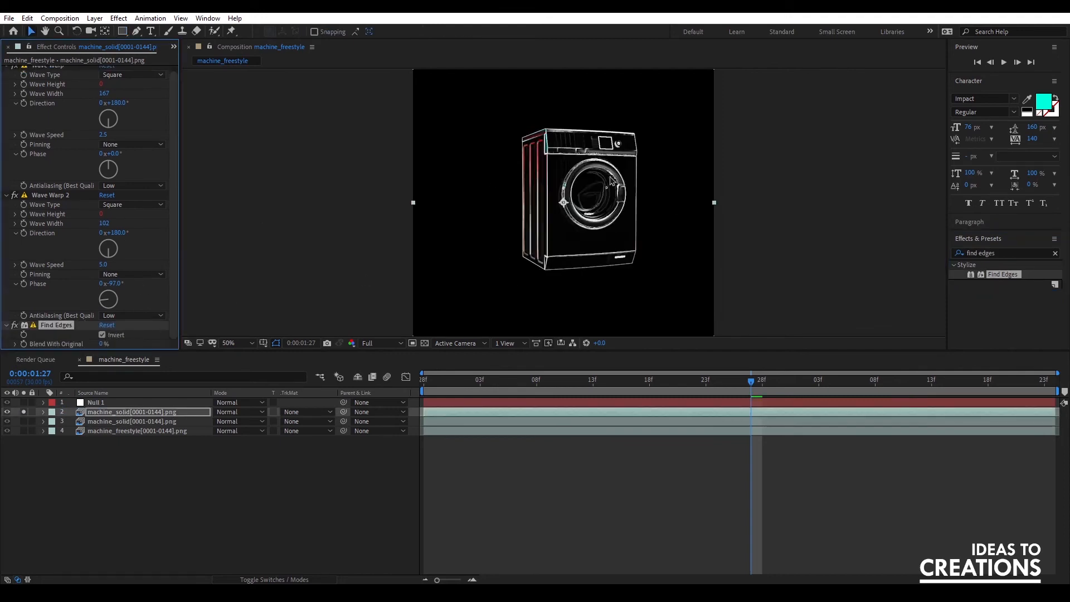
Set the Find Edges copy's blending mode to Add and move it beneath the original machine_solid layer
key("Page_Down")
left_click(239, 412)
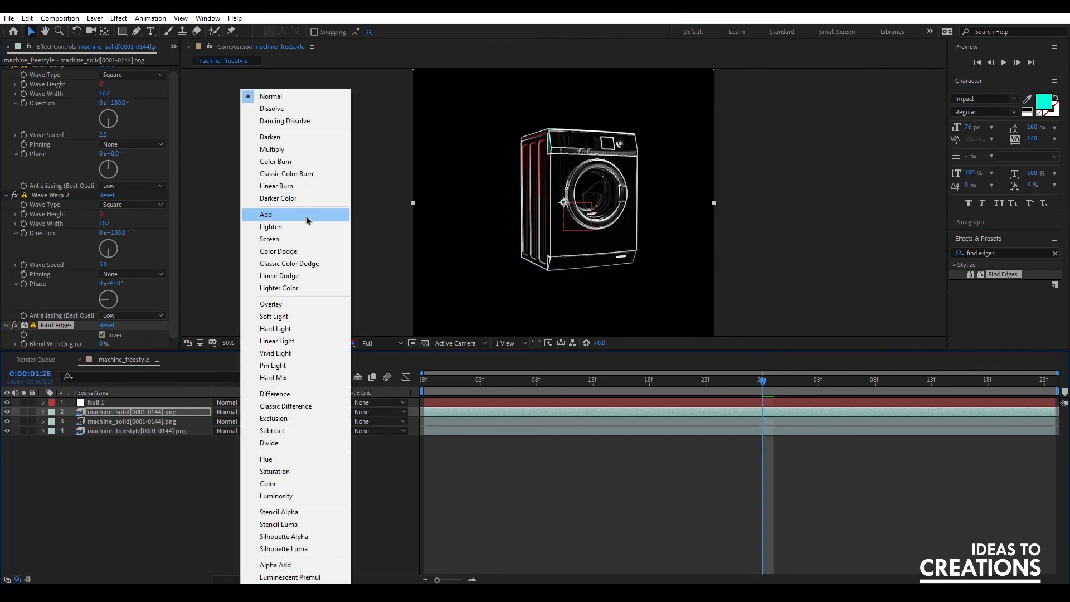
left_click(307, 217)
left_click_drag(137, 412, 145, 428)
mouse_move(502, 397)
left_mouse_down()
mouse_move(425, 397)
mouse_move(514, 398)
left_mouse_up()
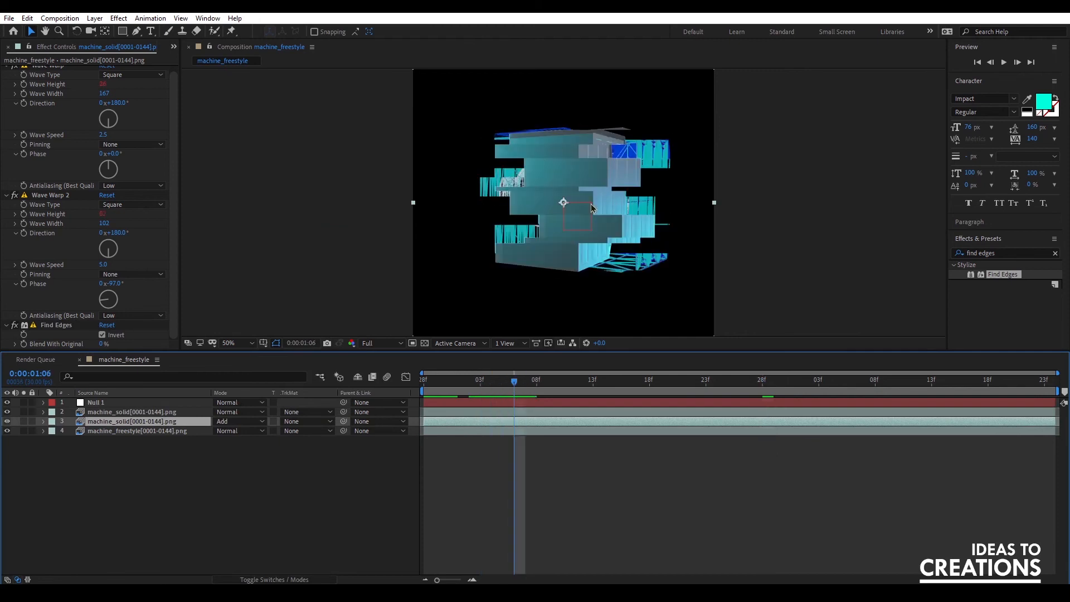
Set the Find Edges copy's Wave Warp 2 phase to -32° and its Wave Warp phase to 106°, after checking the layer soloed
left_click(24, 422)
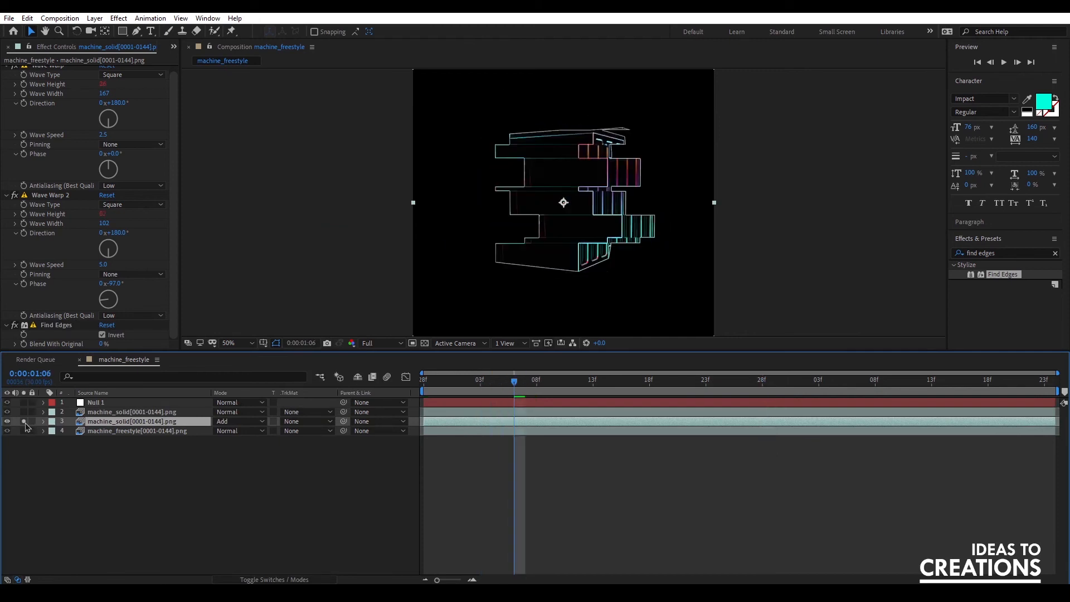
left_click(24, 422)
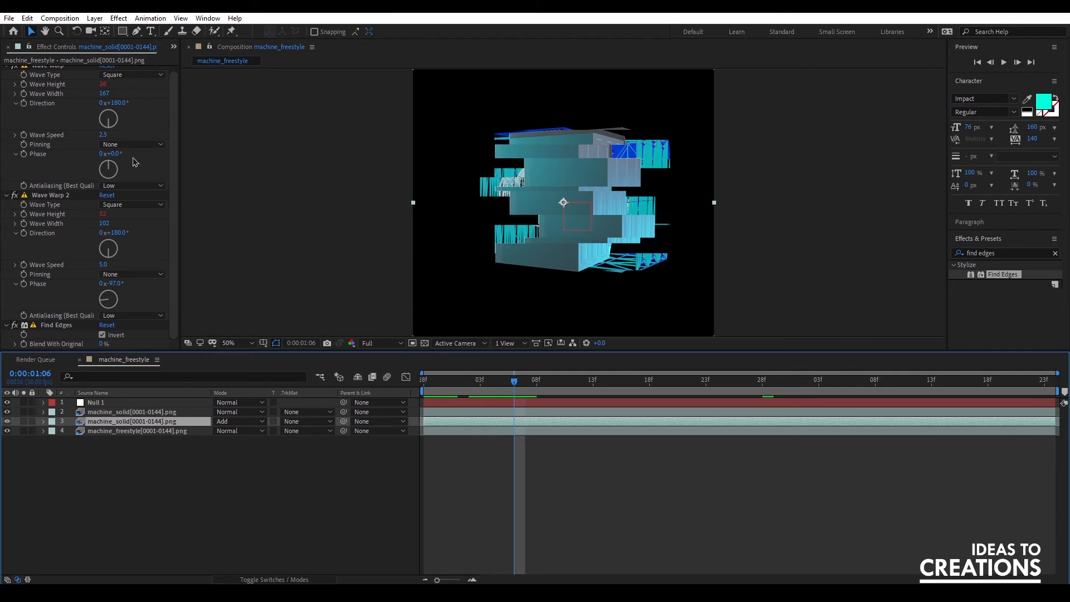
left_click_drag(102, 301, 103, 291)
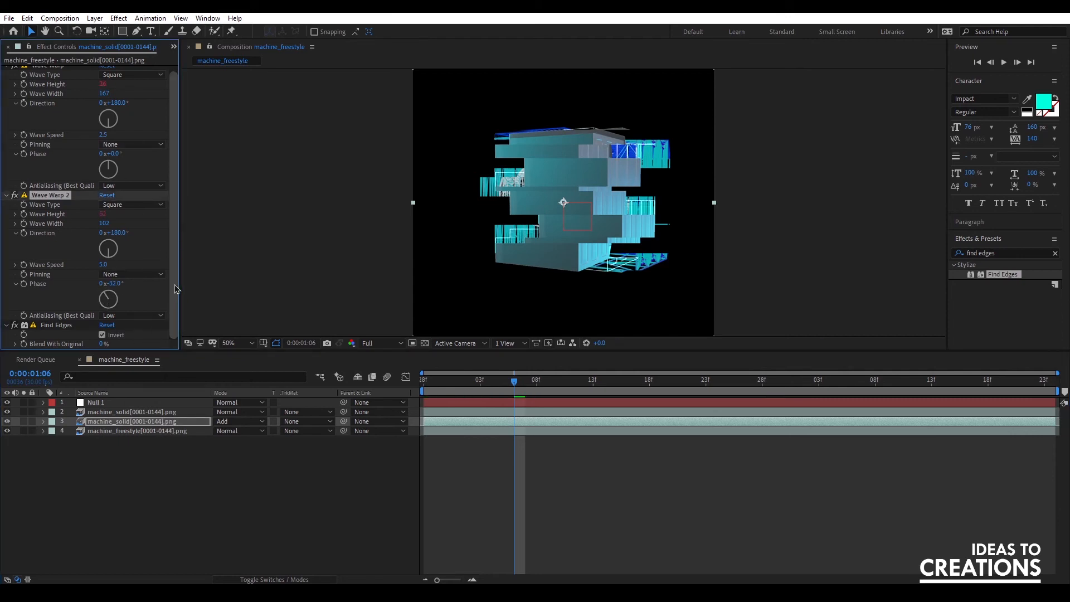
scroll(176, 281, "up", 1)
left_click_drag(105, 175, 141, 188)
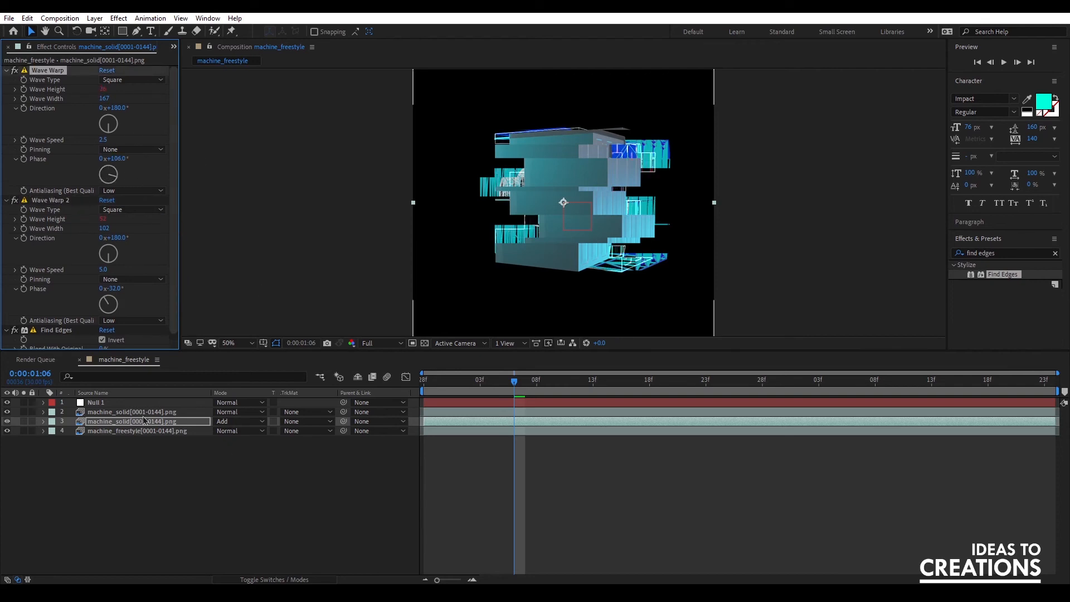
Change the slider multiplier in the Find Edges copy's Wave Warp 2 Wave Height expression to *5
left_click(168, 412)
key("e")
key("e")
key("e")
key("e")
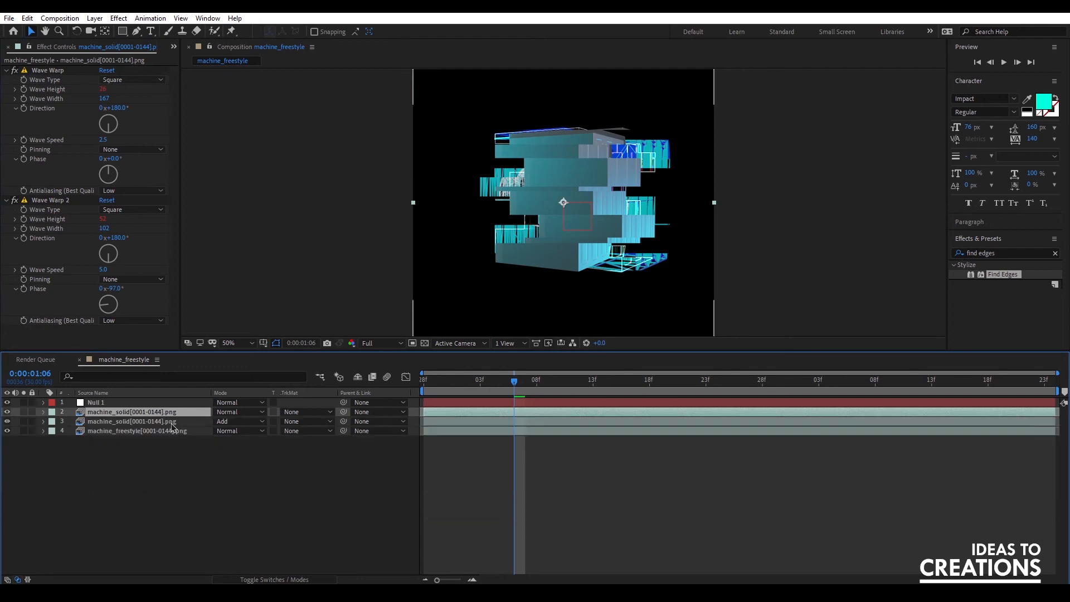
left_click(170, 422)
key("e")
key("e")
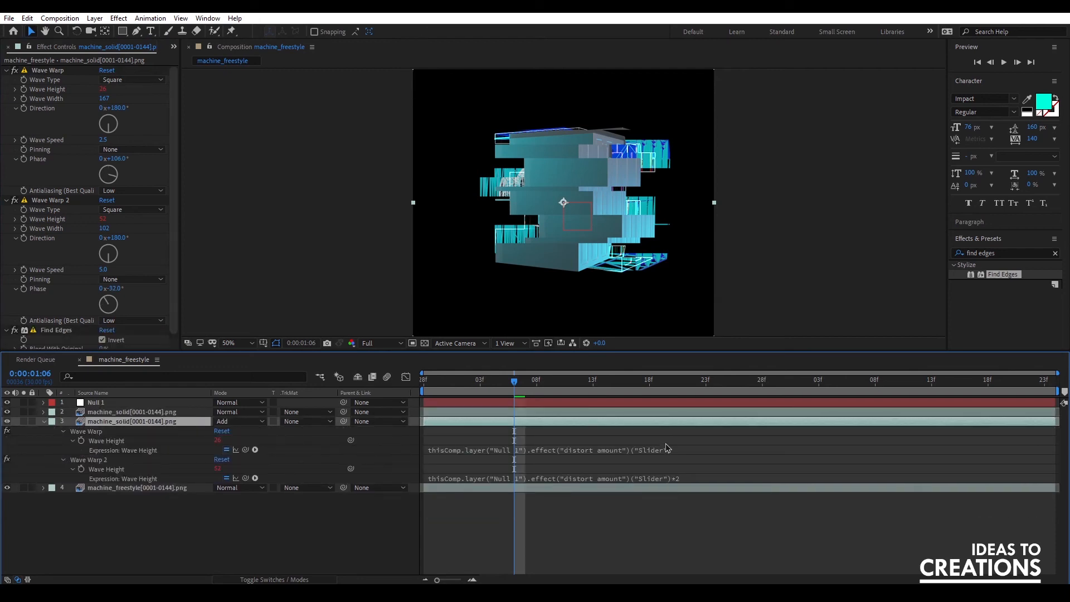
left_click(694, 478)
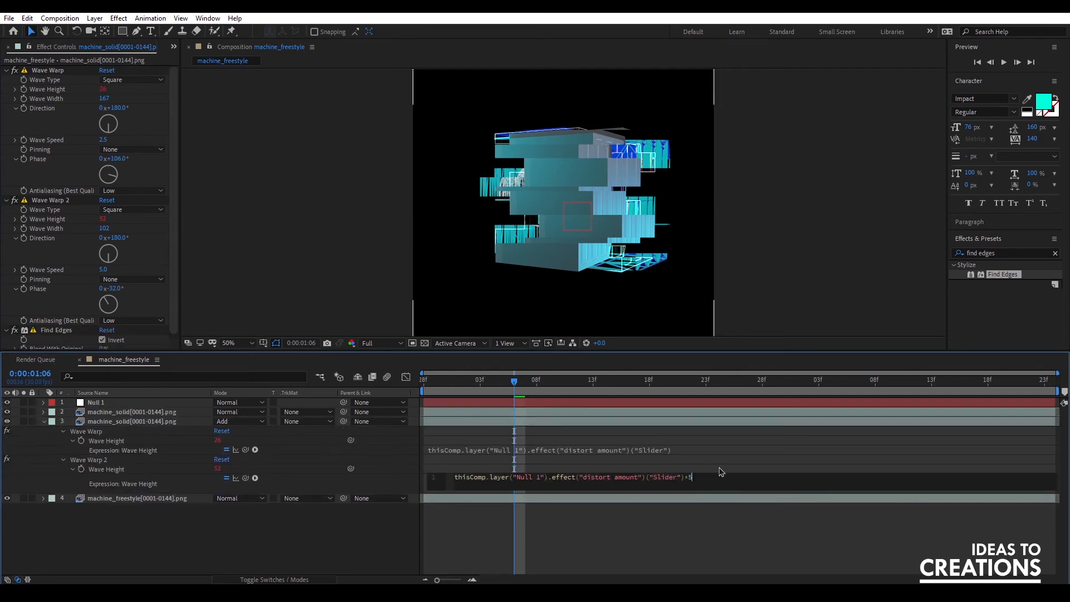
left_click(737, 523)
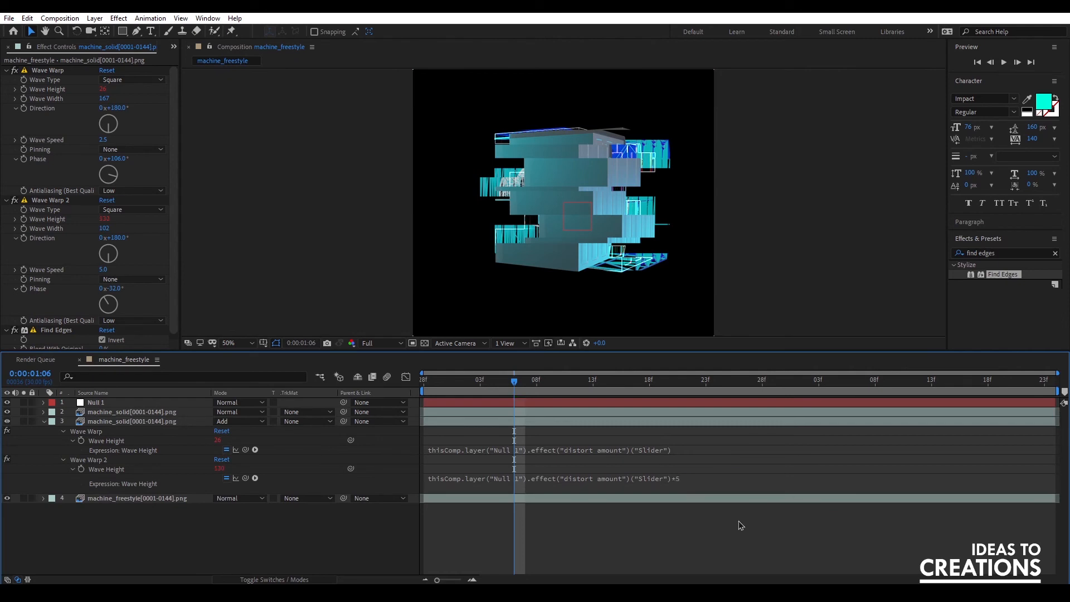
Add a *3 multiplier to the slider in the Find Edges copy's Wave Warp Wave Height expression and preview the animation
left_click(680, 449)
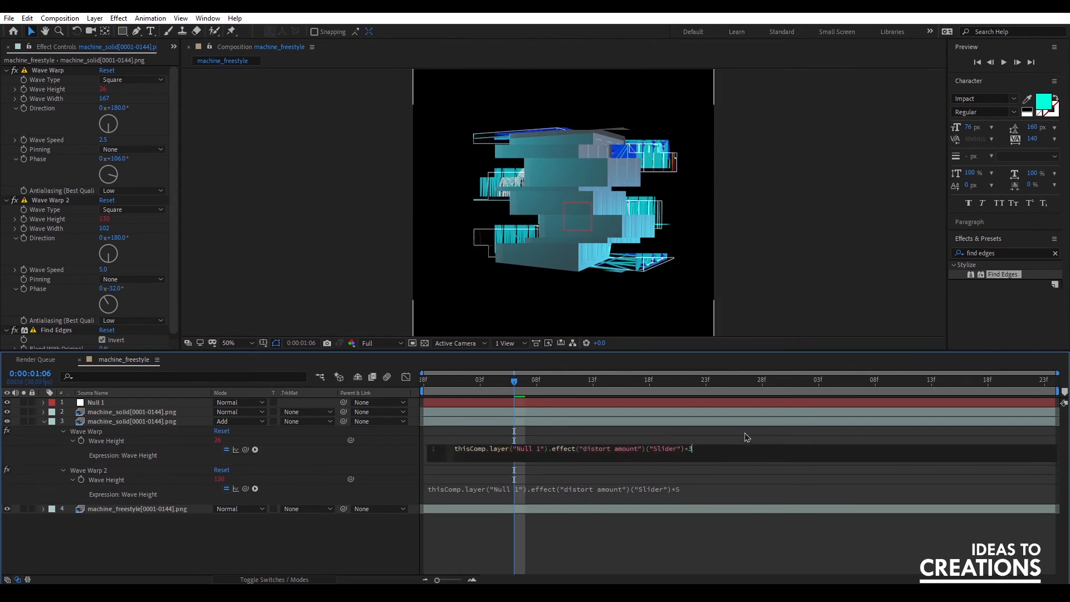
left_click(713, 568)
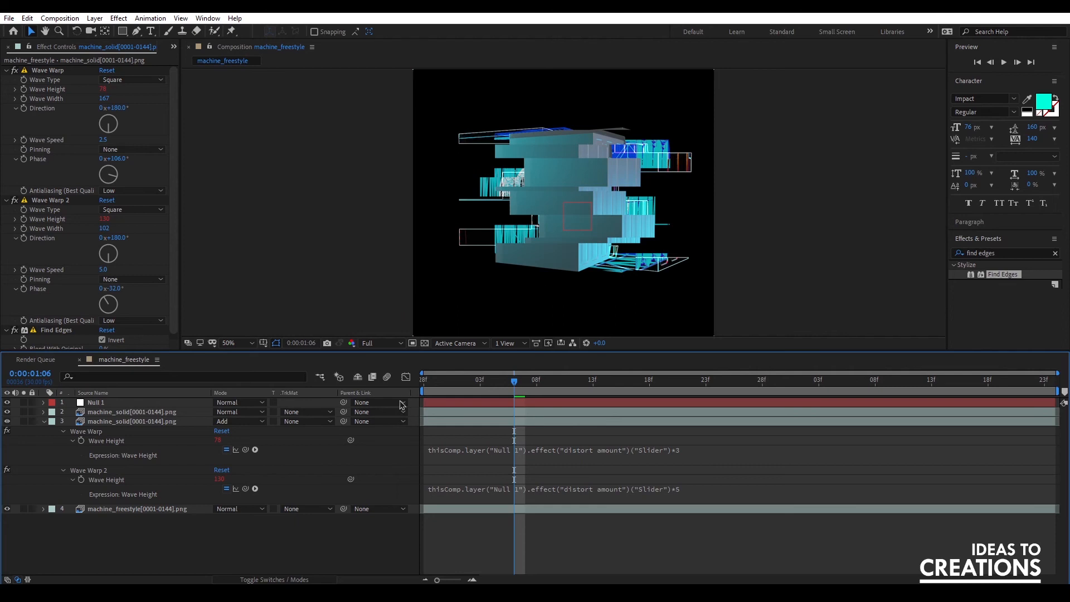
left_click_drag(427, 383, 638, 385)
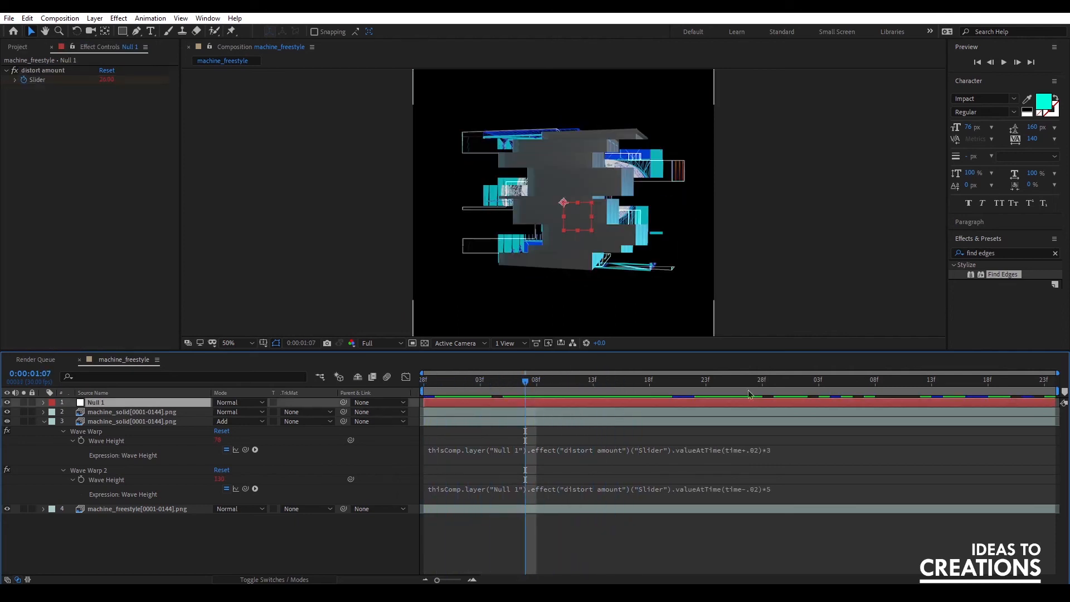
key("space")
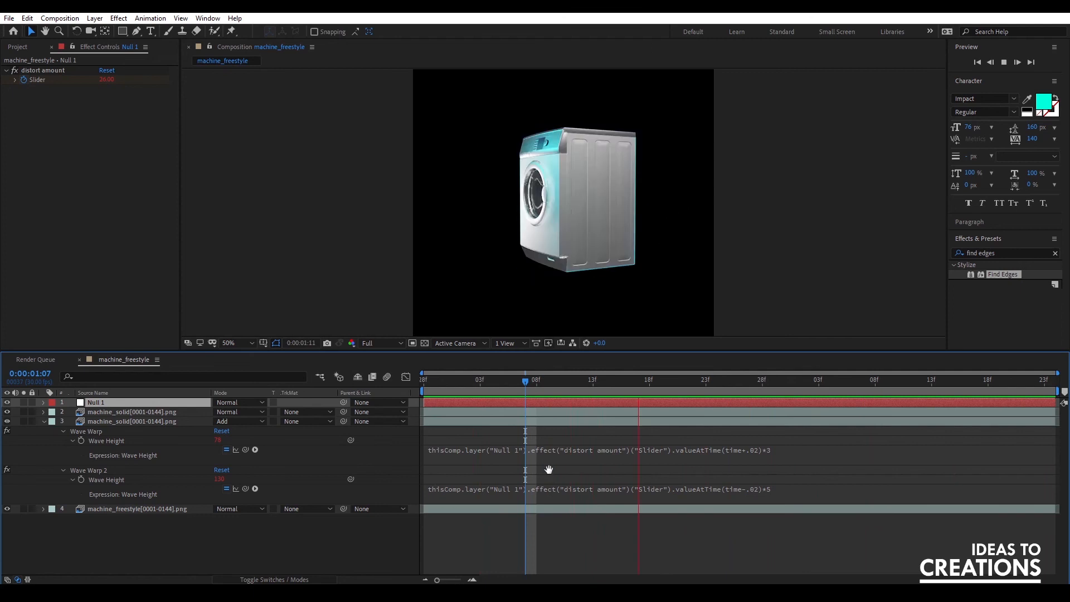
key("space")
Create an adjustment layer above all layers and apply the Venetian Blinds transition effect to it
right_click(353, 533)
mouse_move(435, 410)
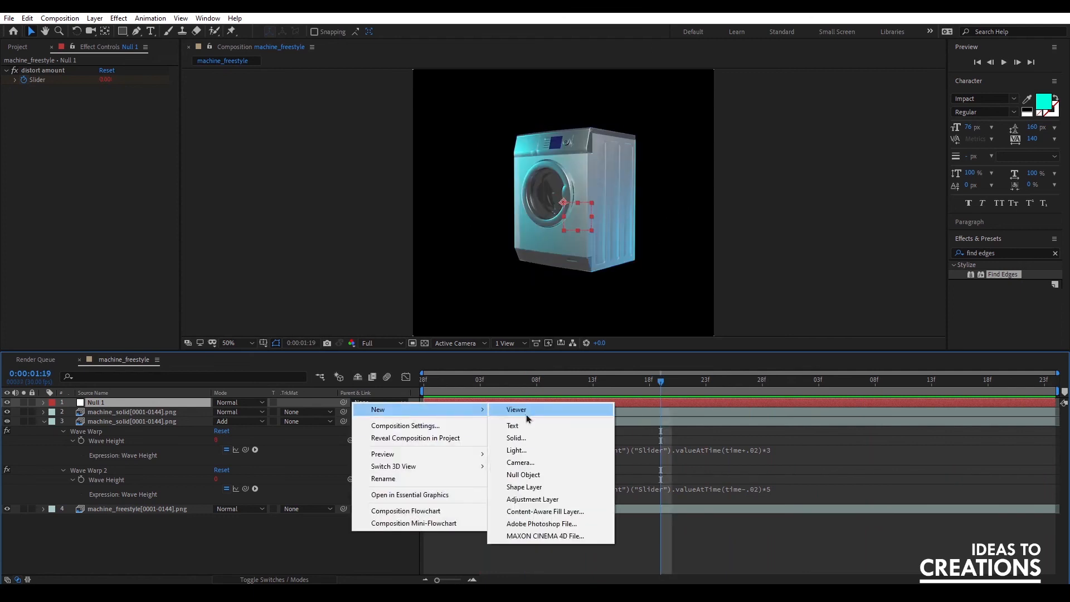
left_click(533, 499)
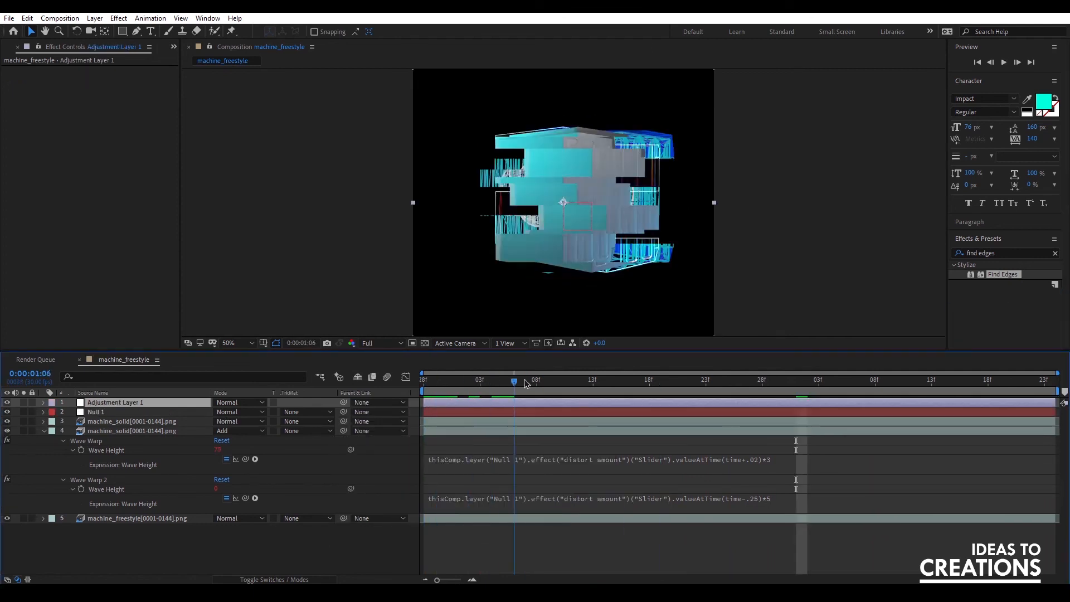
left_click_drag(526, 384, 536, 382)
left_click_drag(995, 253, 890, 253)
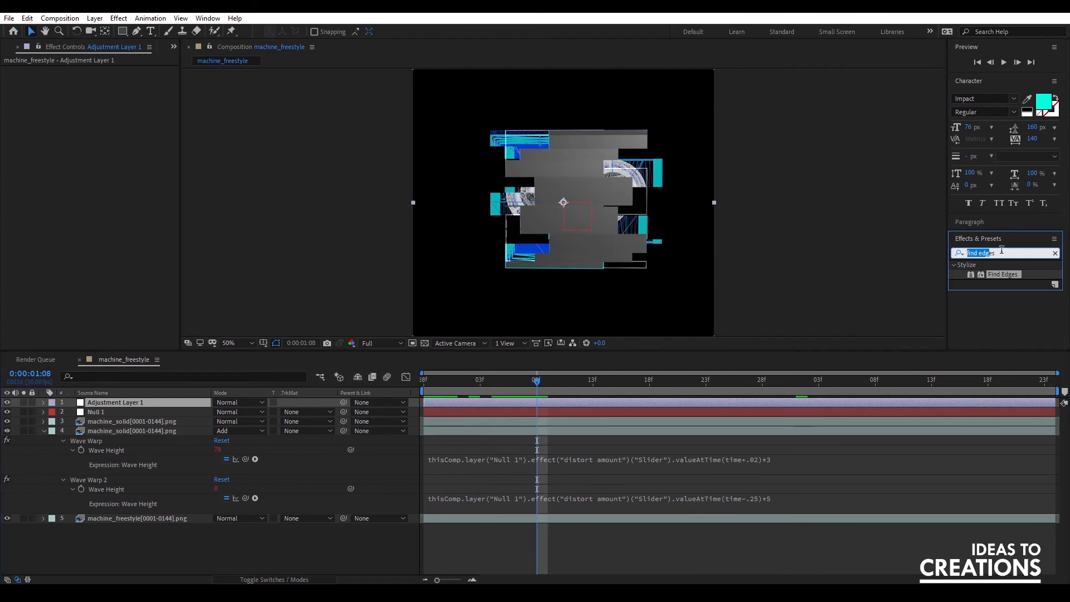
type("venetian blinds")
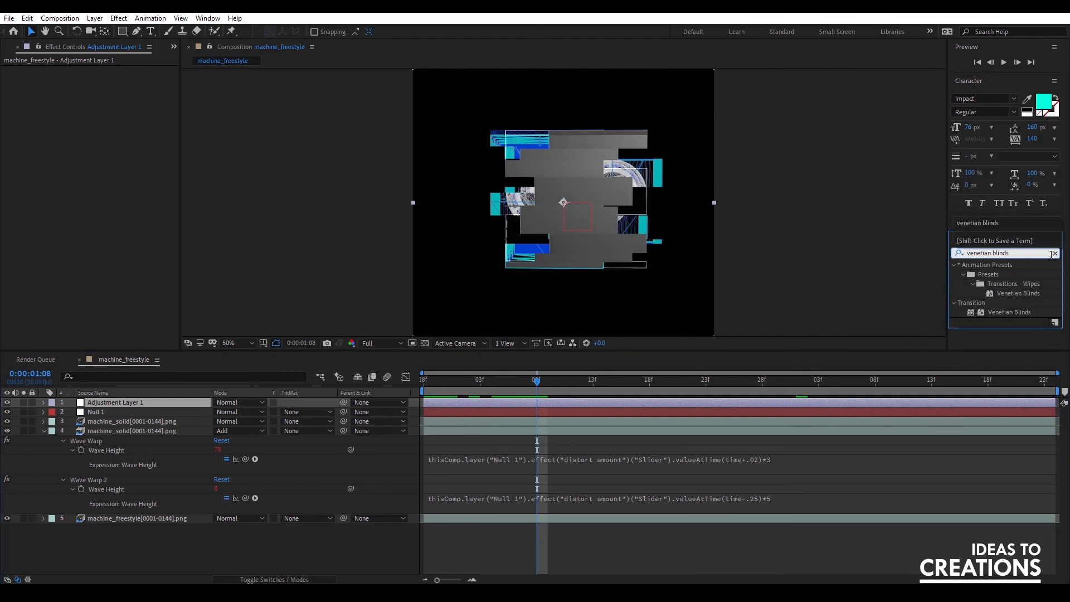
double_click(1009, 313)
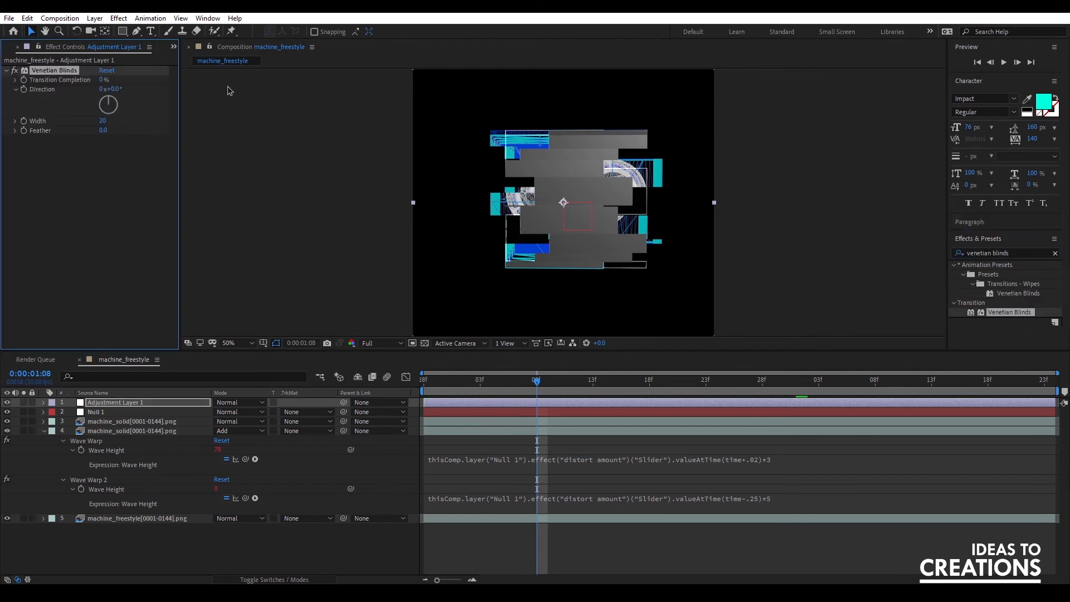
Set the adjustment layer's Venetian Blinds to 11% transition completion, 90° direction and a width of 8
left_click_drag(104, 80, 70, 137)
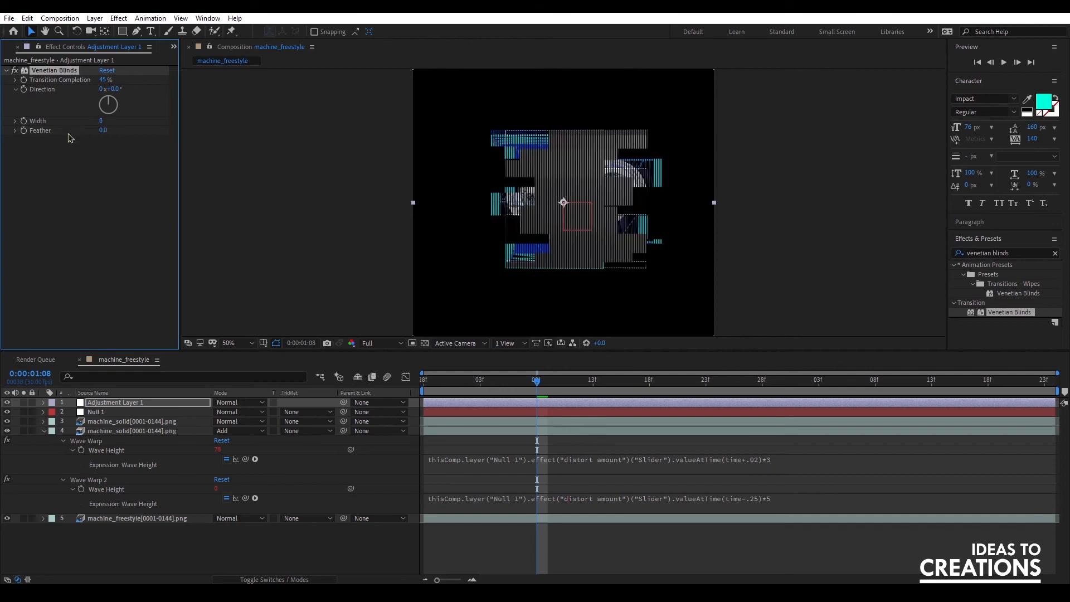
left_click_drag(109, 96, 133, 96)
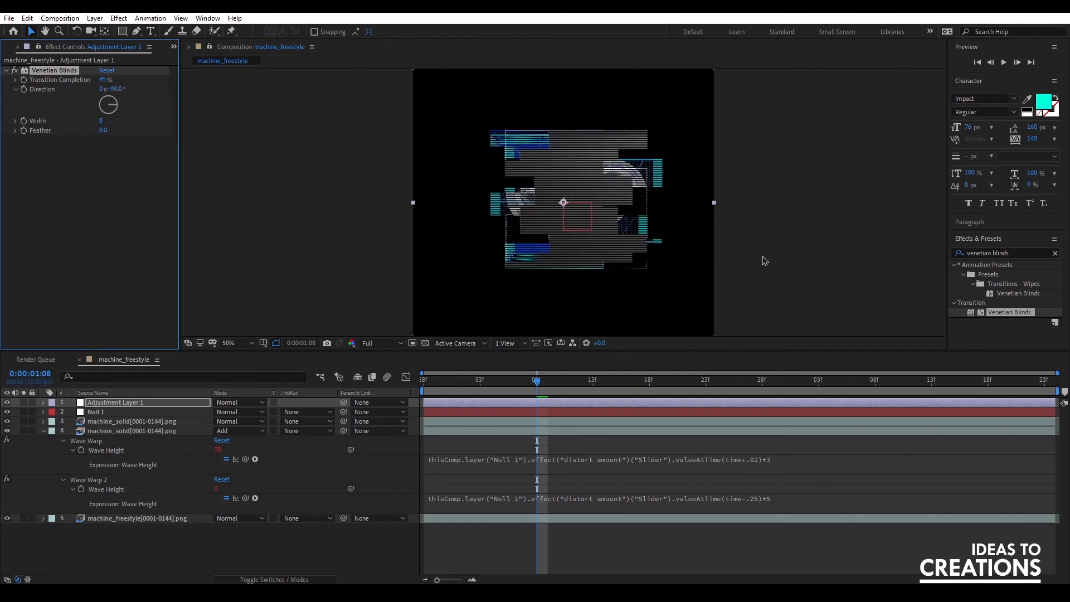
left_click(718, 538)
left_click_drag(585, 386, 797, 385)
left_click_drag(110, 84, 86, 83)
scroll(603, 196, "up", 1)
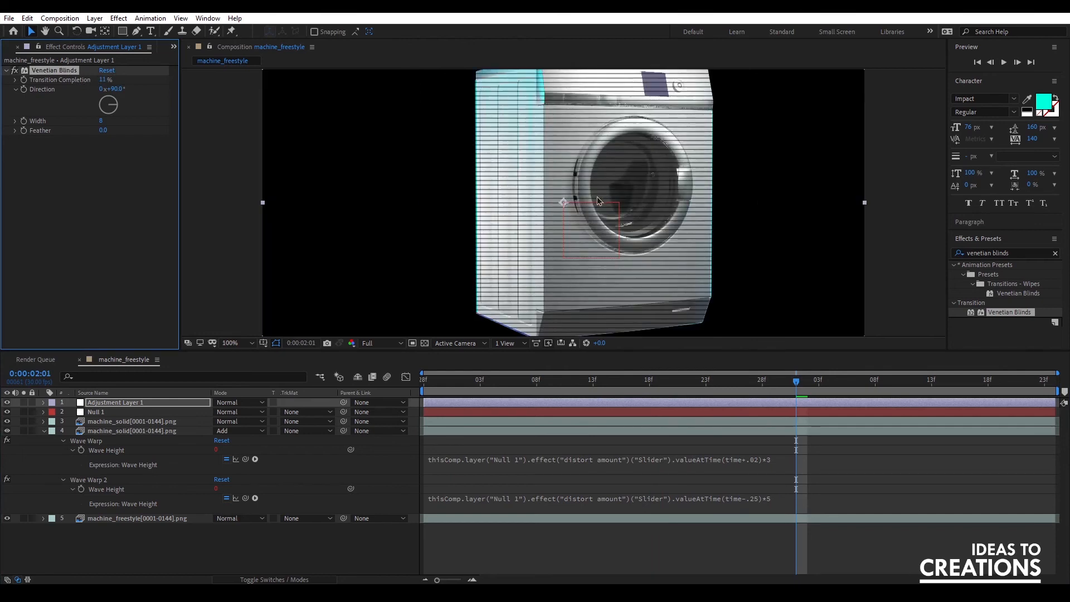
Duplicate Venetian Blinds on the adjustment layer and set the duplicate to 21% transition completion, width 125 and feather 77
key("ctrl+d")
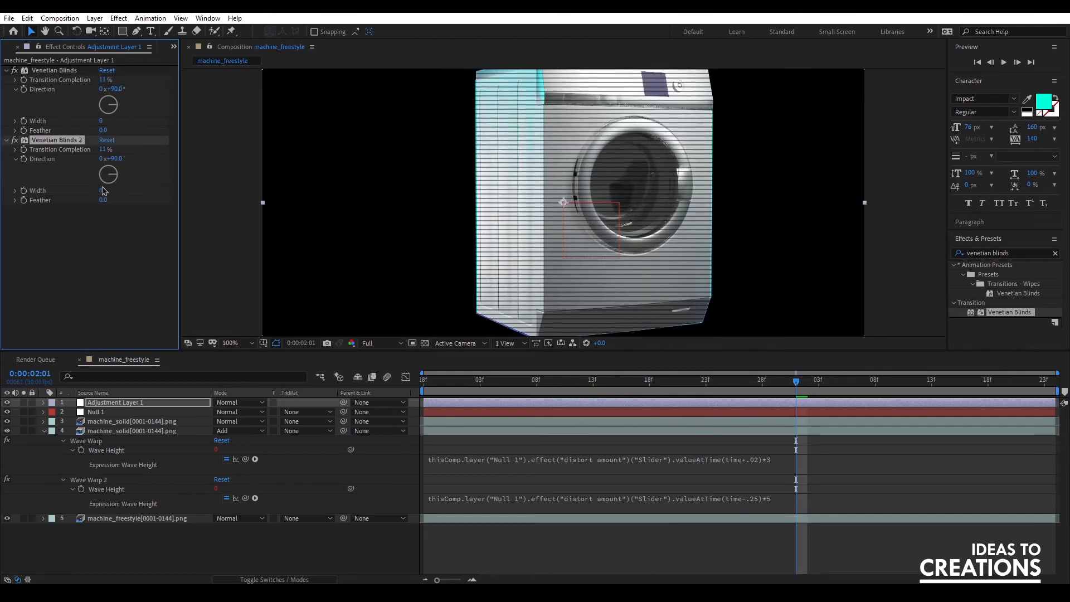
left_click_drag(102, 192, 82, 161)
left_click_drag(189, 199, 226, 197)
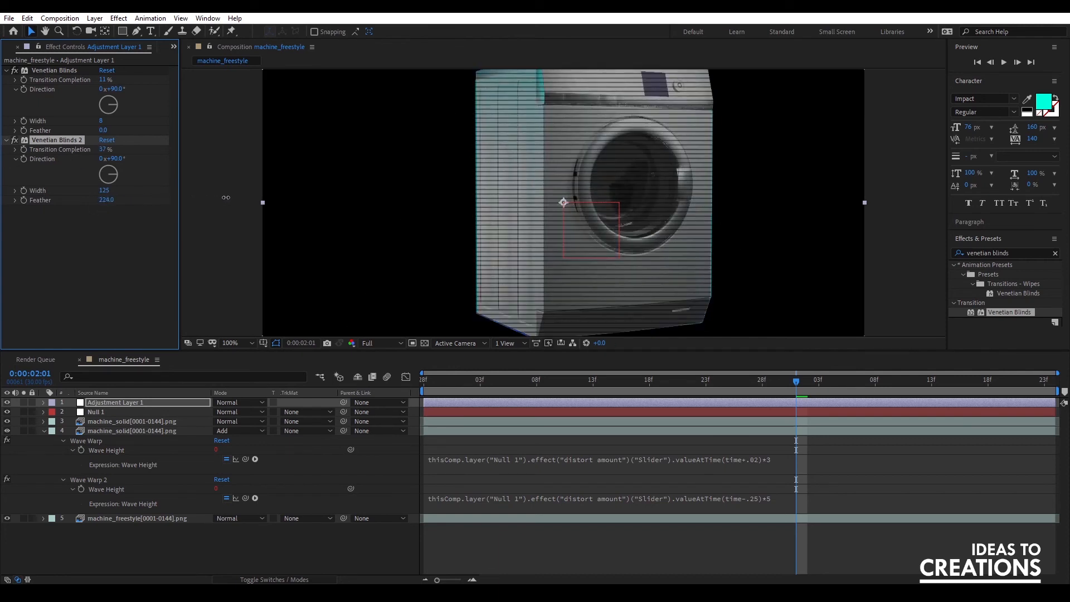
mouse_move(104, 198)
left_mouse_down()
mouse_move(72, 196)
mouse_move(120, 187)
left_mouse_up()
mouse_move(104, 150)
left_mouse_down()
mouse_move(75, 149)
mouse_move(91, 150)
left_mouse_up()
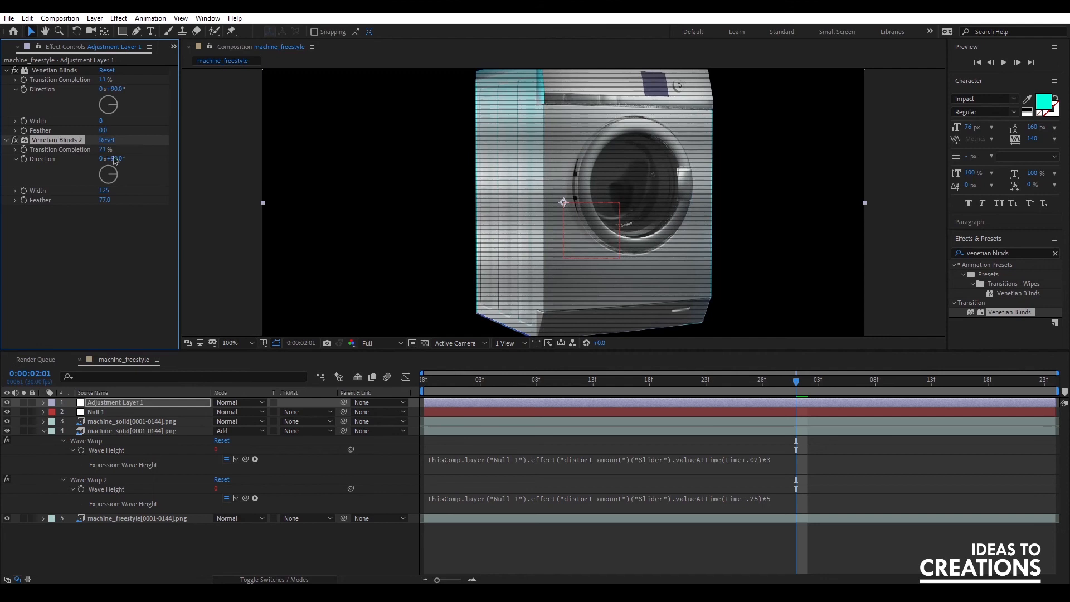
scroll(759, 202, "down", 1)
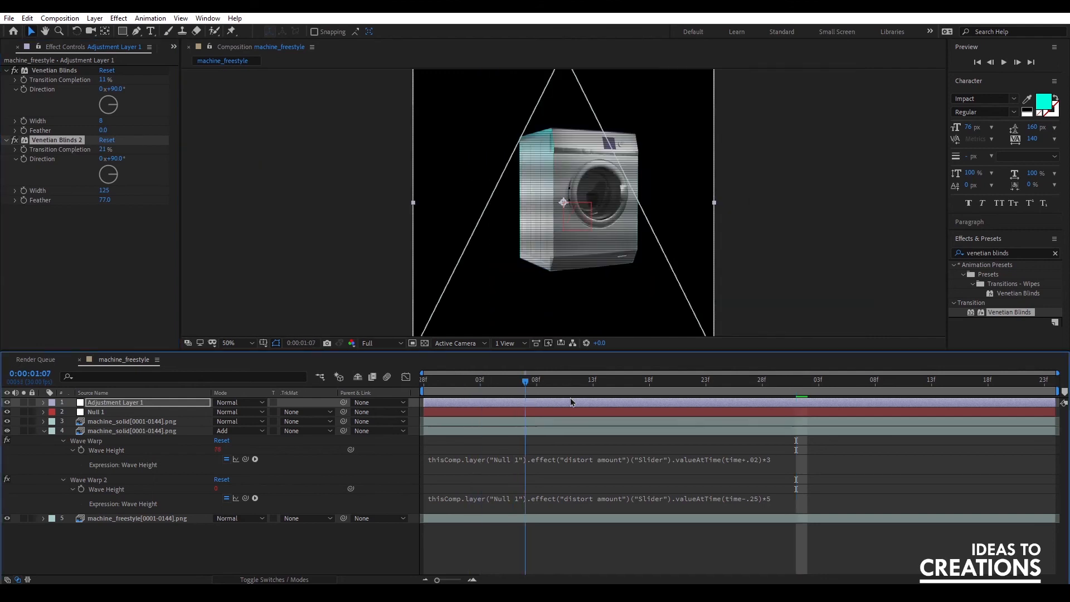
left_click(582, 381)
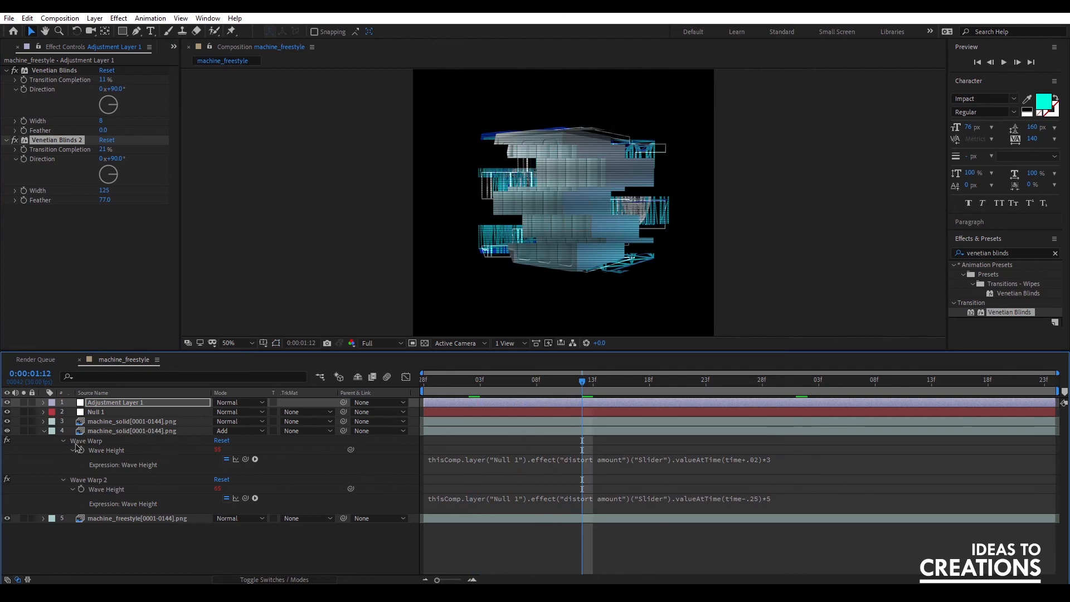
Solo the original machine_solid layer and preview its distortion on its own
left_click(43, 431)
left_click(23, 421)
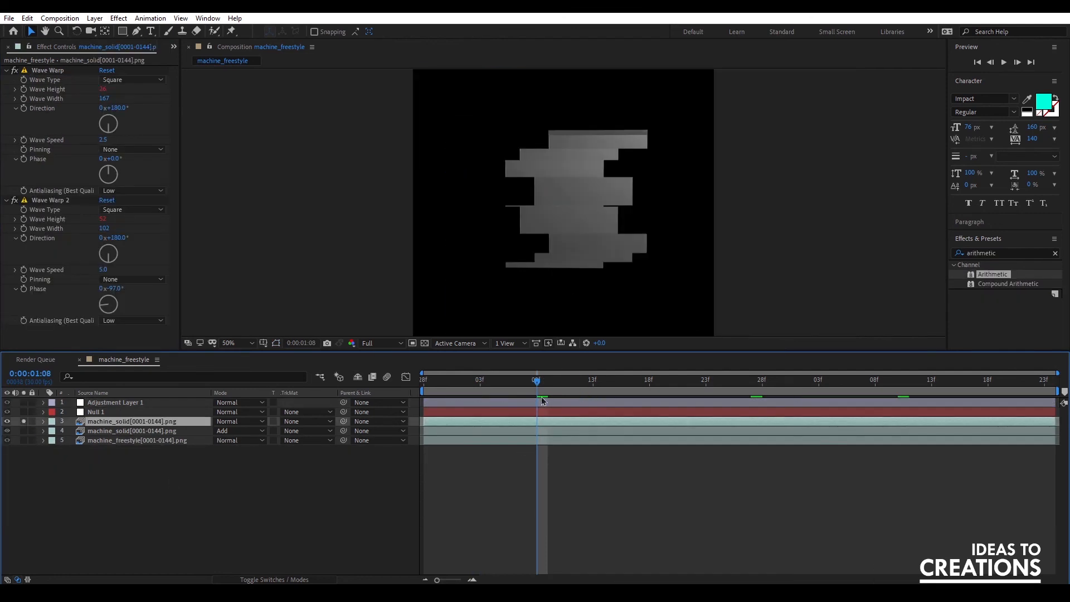
key("space")
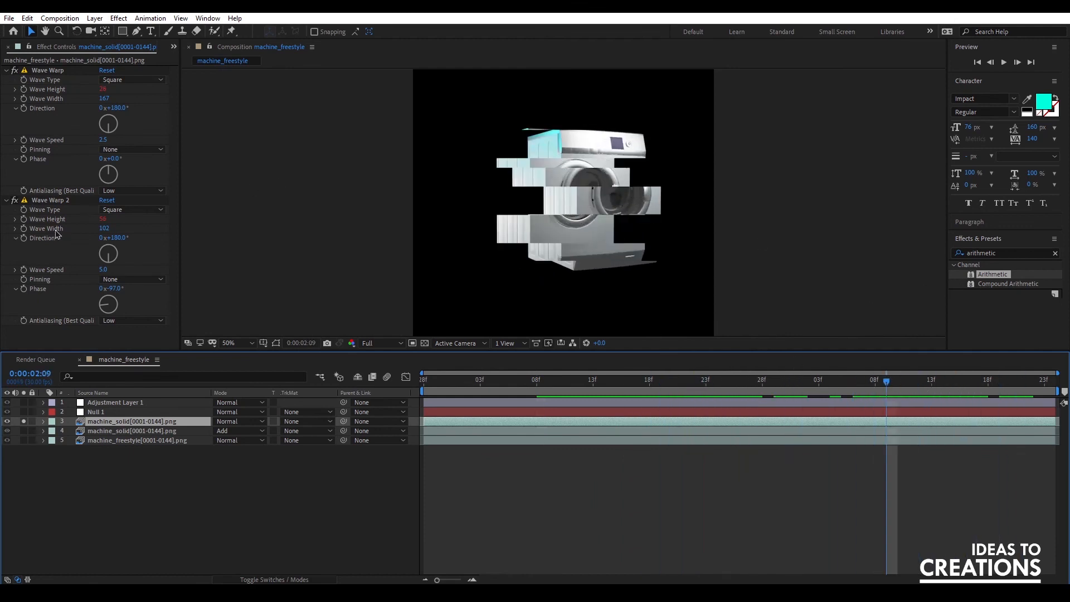
left_click(45, 72)
key("ctrl+a")
left_click(6, 70)
left_click(120, 226)
left_click(170, 474)
right_click(274, 478)
Duplicate the soloed machine_solid layer until there are three identical soloed layers
left_click(150, 414)
left_click(151, 422)
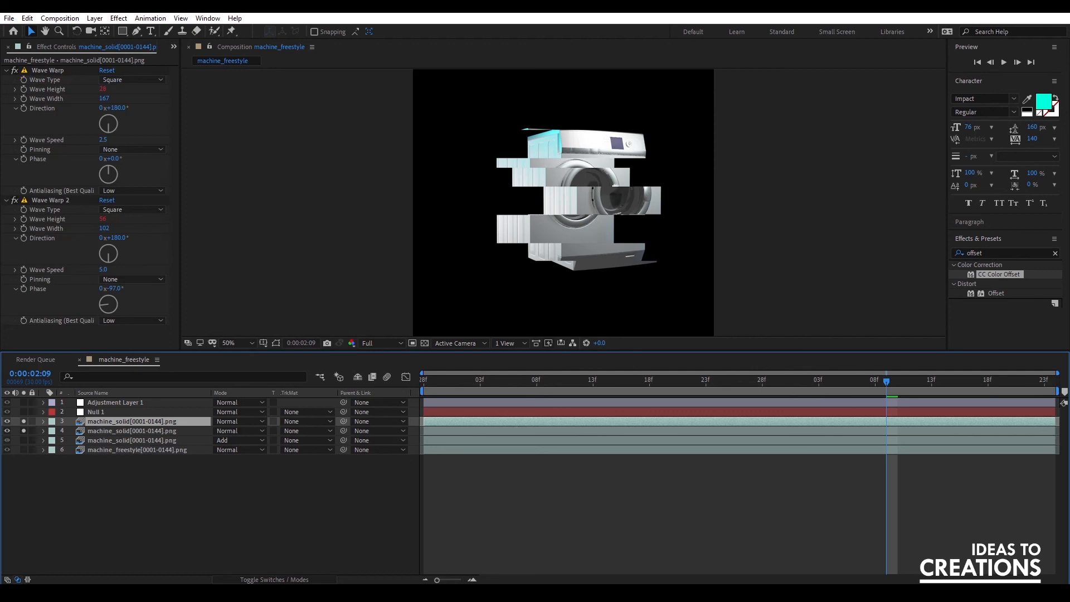
key("ctrl+d")
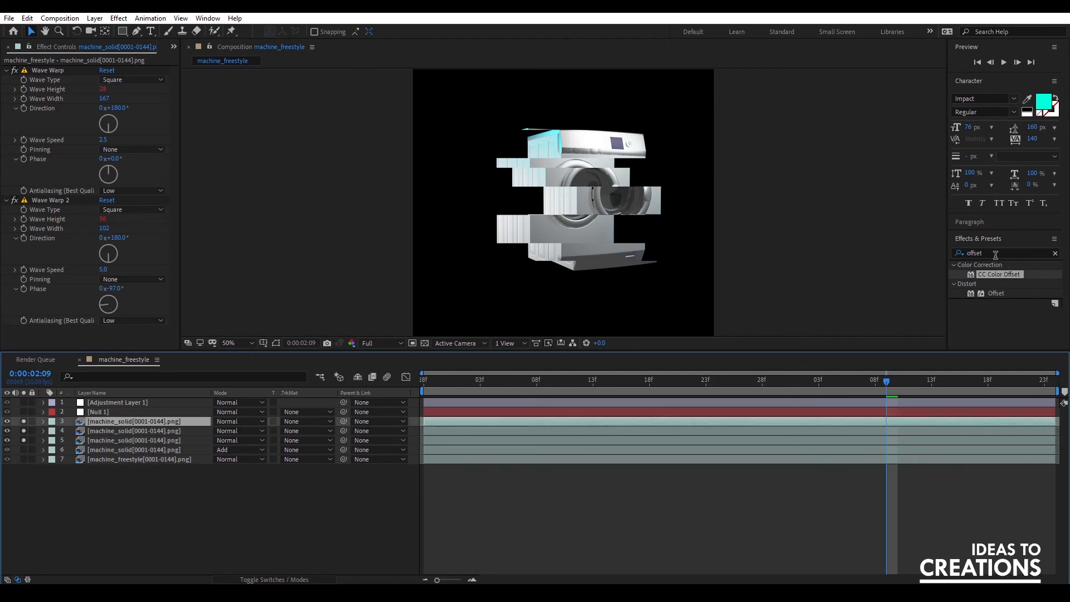
Apply the Arithmetic effect to the topmost machine_solid layer, using the And operator and a Red Value of 255
left_click(996, 255)
type("arith")
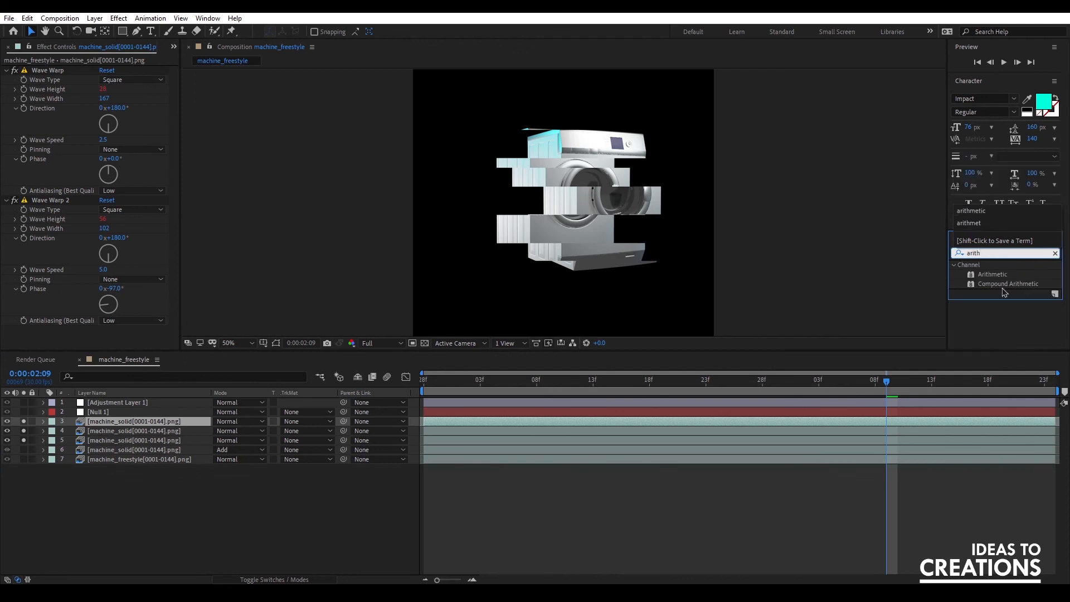
left_click_drag(999, 279, 106, 307)
left_click(122, 308)
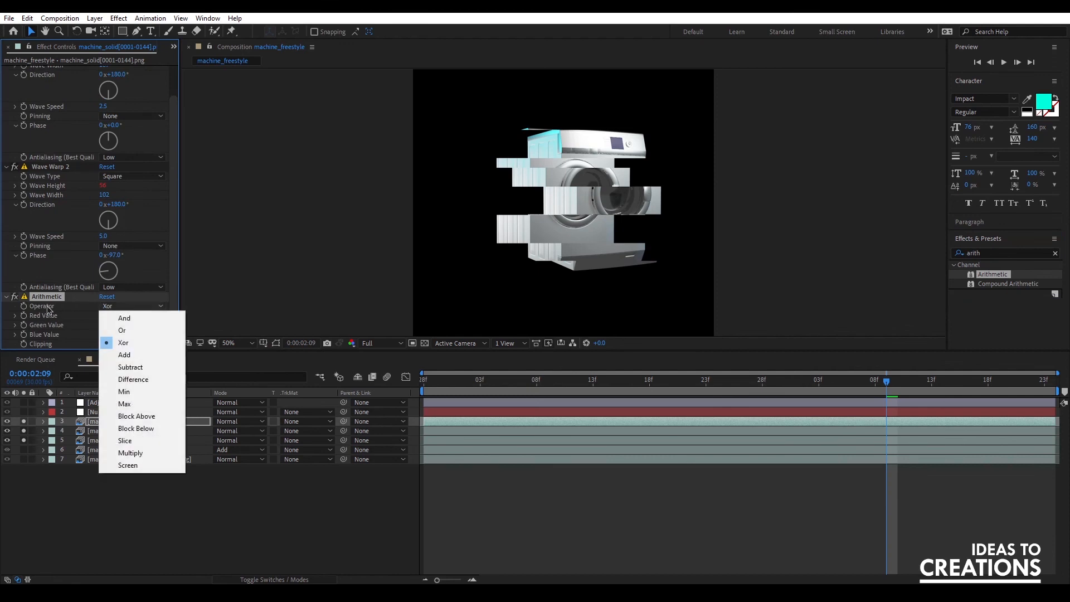
left_click(133, 315)
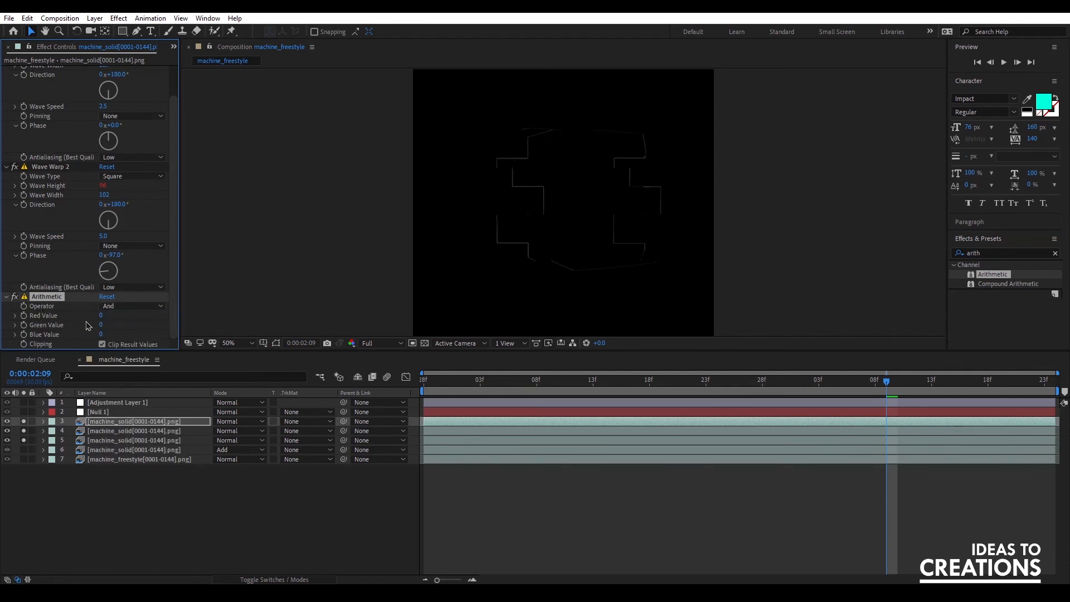
left_click_drag(101, 318, 381, 313)
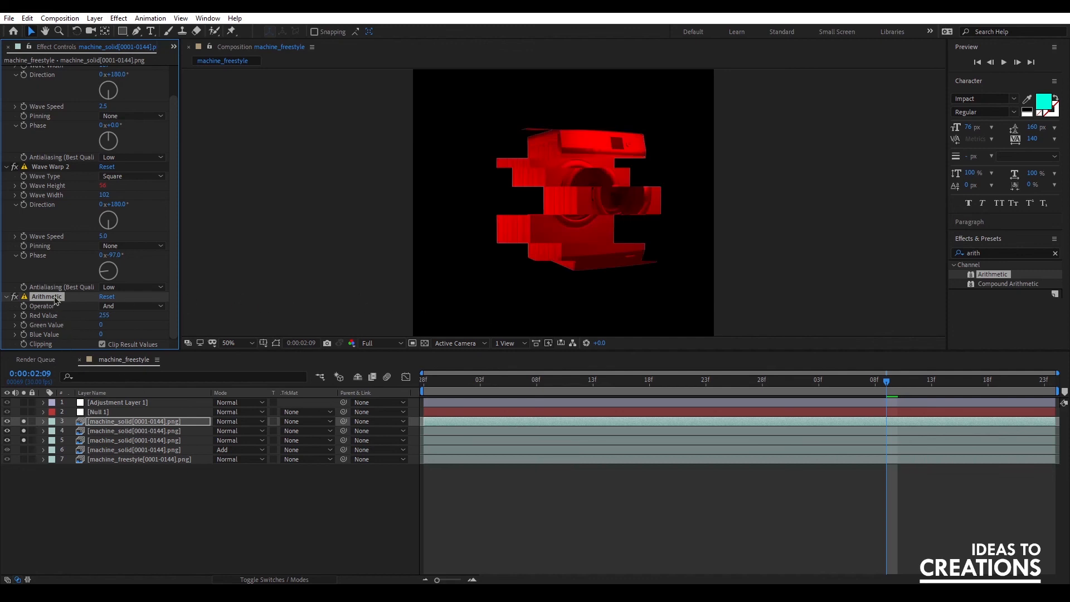
Paste the Arithmetic effect onto the middle soloed machine_solid layer and make it green-only with a Green Value of 255
left_click(135, 431)
left_click(78, 341)
key("ctrl+v")
scroll(174, 327, "down", 2)
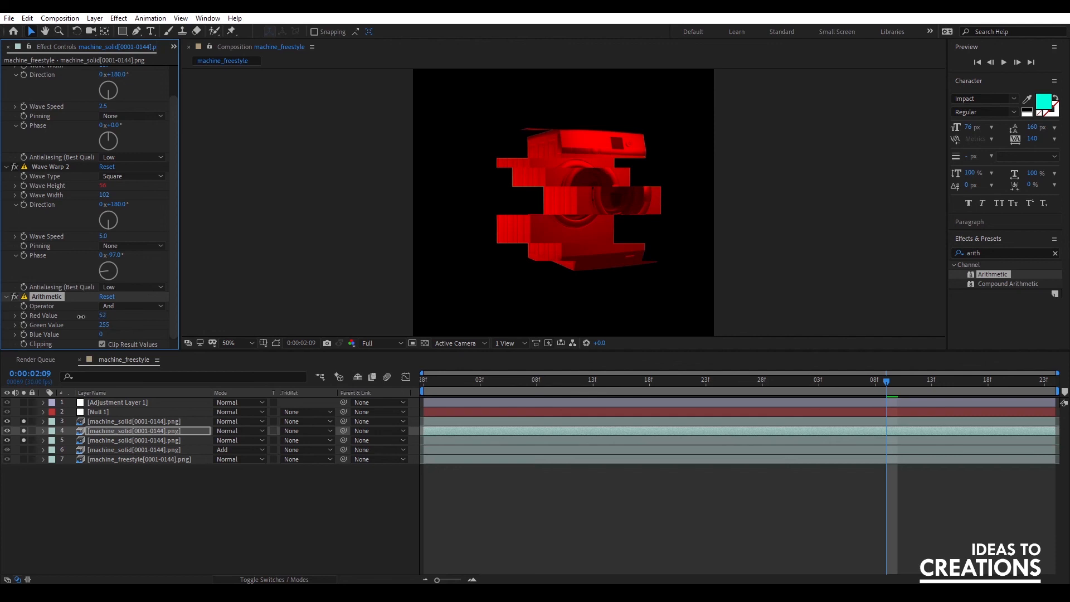
Paste Arithmetic onto the lowest soloed machine_solid layer with Blue Value 255 and Red and Green Values at 0
left_click(116, 442)
left_click(84, 315)
key("ctrl+v")
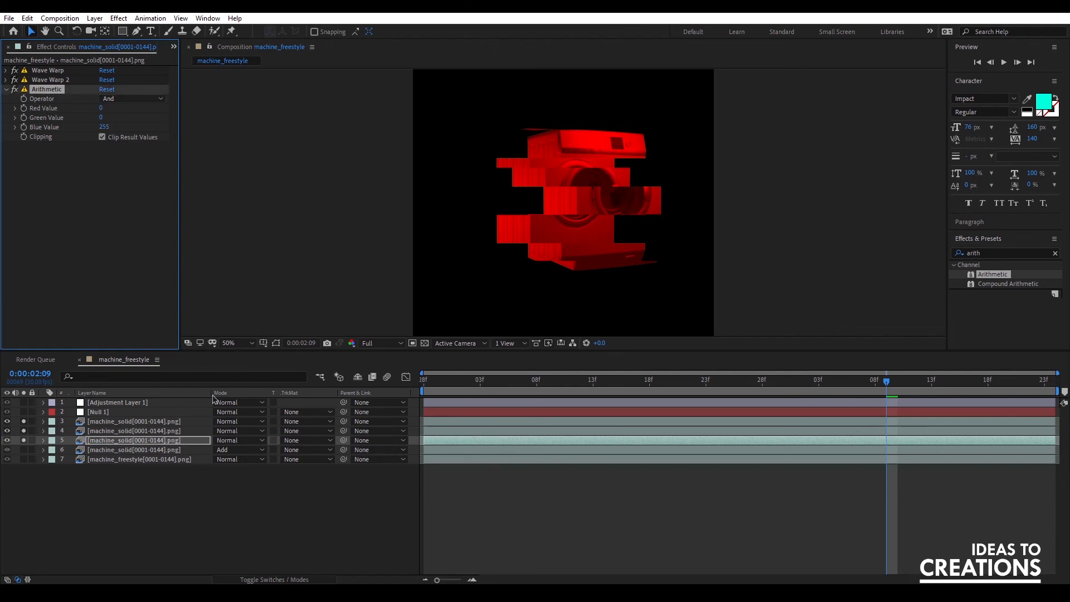
Set the blending mode of the red and green machine_solid layers to Add, leaving the blue layer on Normal
left_click(167, 498)
left_click(161, 431)
left_click(164, 421, "shift")
left_click(227, 413)
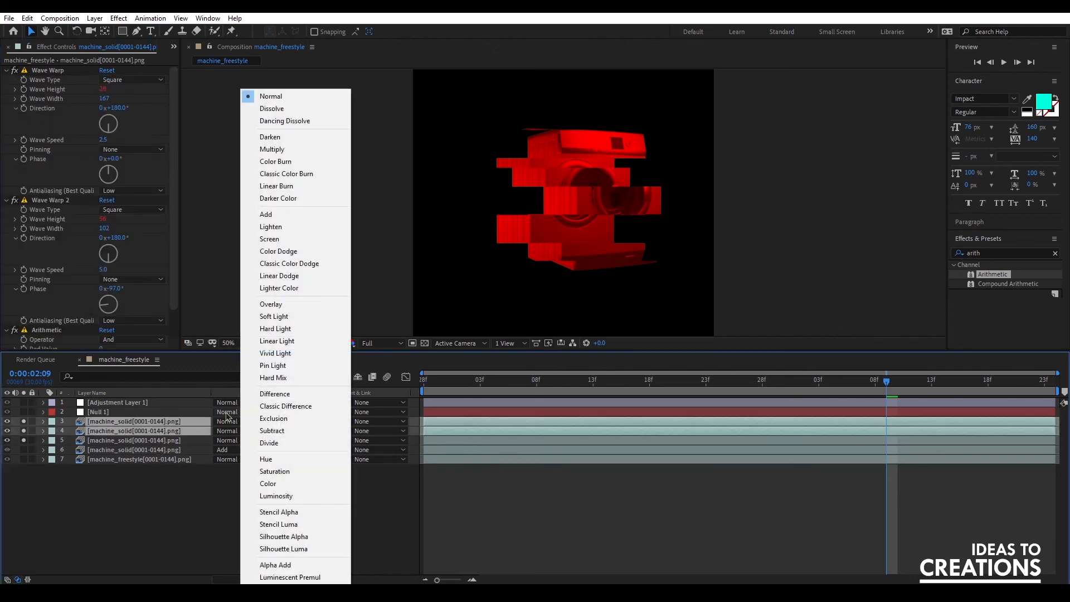
left_click(290, 220)
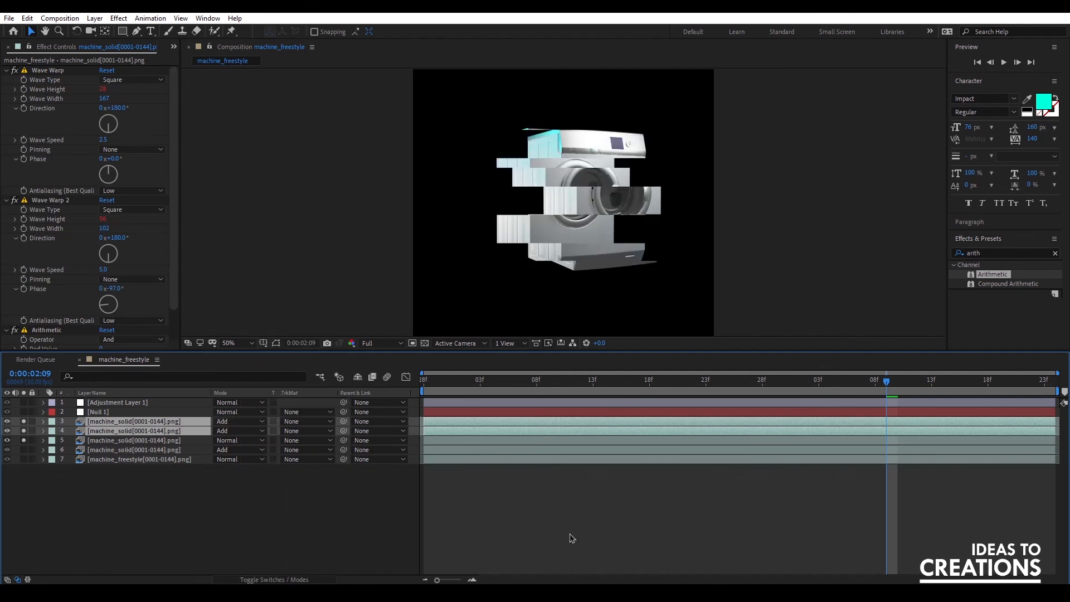
left_click(146, 440)
left_click(153, 422, "shift")
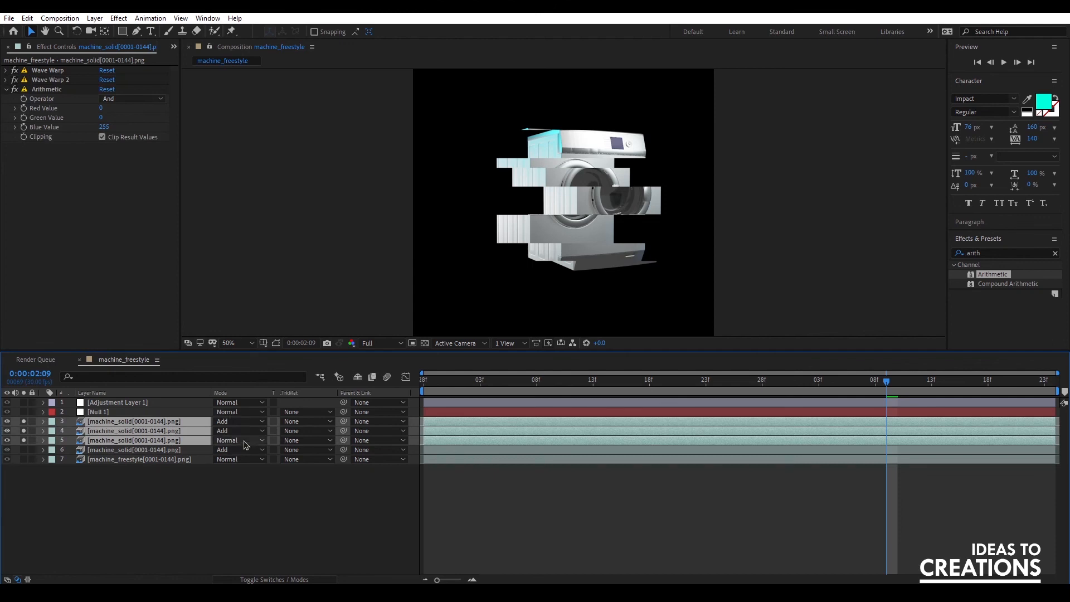
left_click(679, 530)
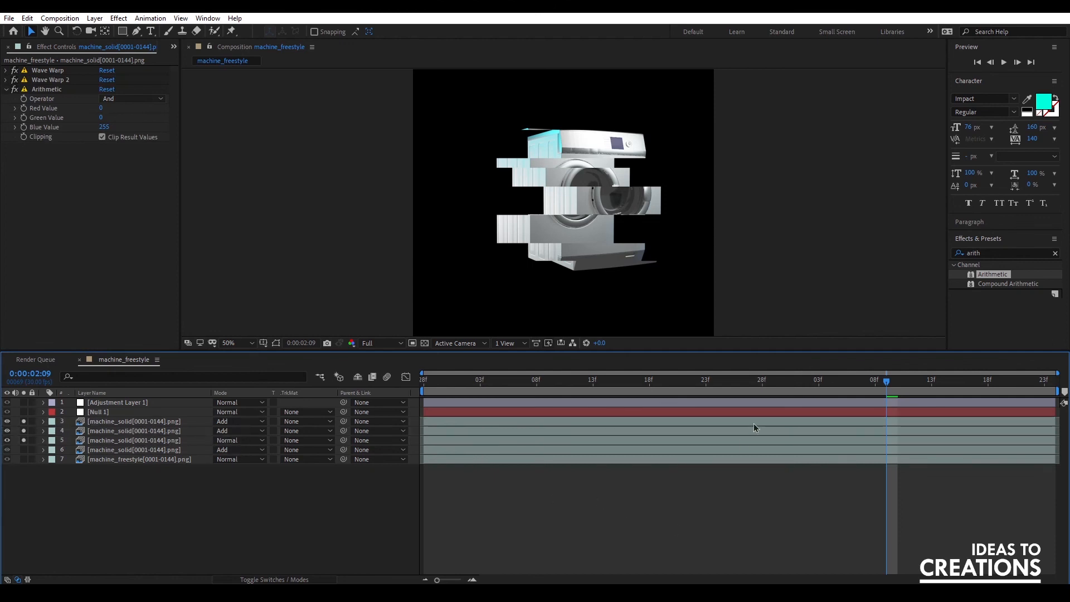
Reveal Null 1's slider keyframes and, at 0:00:01:09, set the green machine_solid layer's Wave Warp phase to 78°
left_click_drag(736, 381, 637, 400)
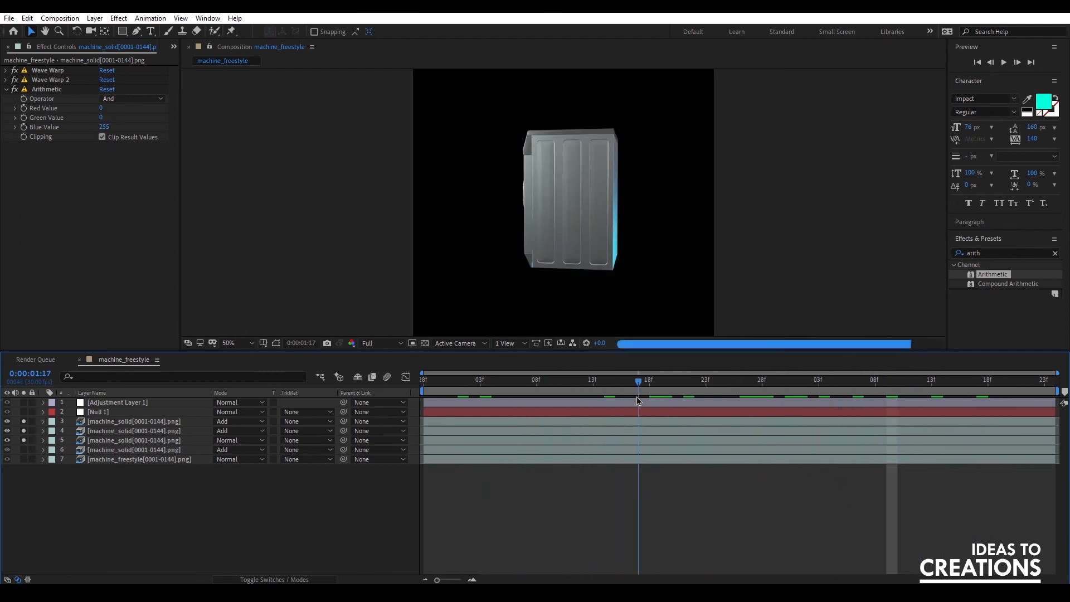
left_click(118, 412)
key("u")
left_click_drag(562, 382, 548, 383)
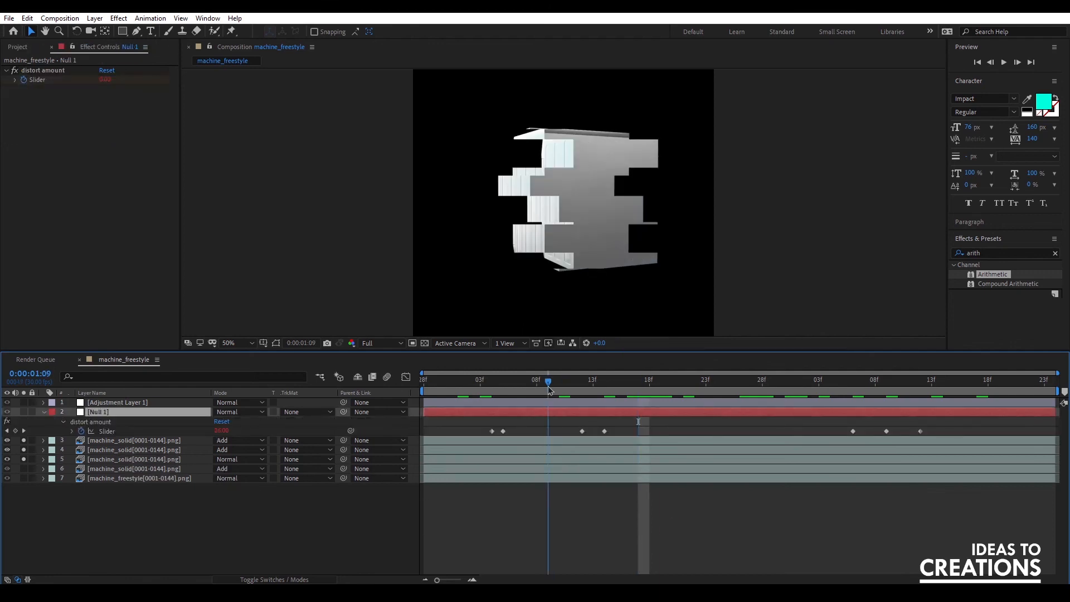
left_click(146, 450)
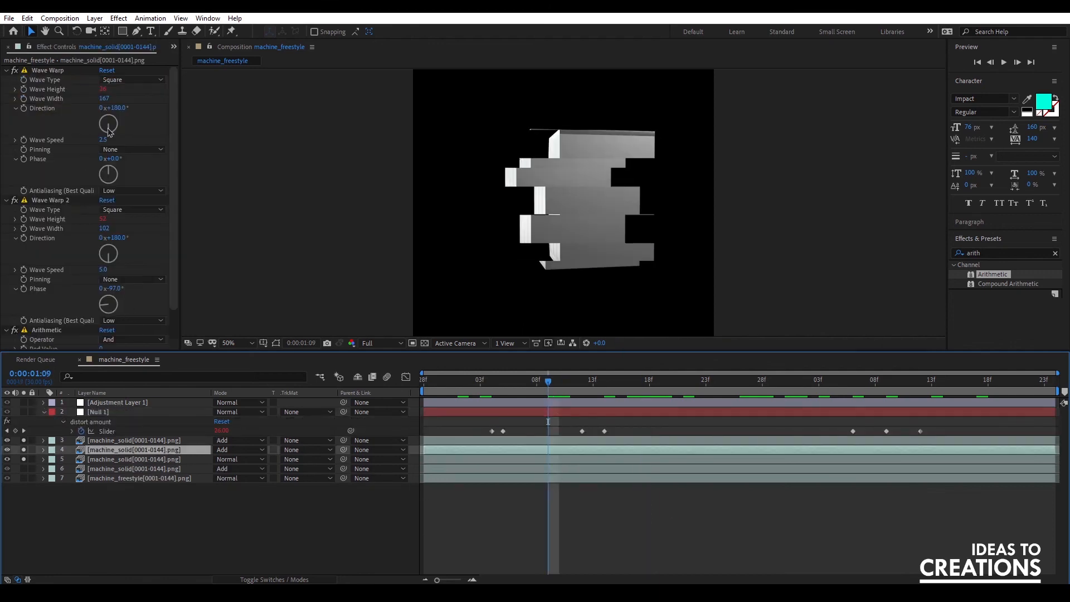
left_click_drag(116, 173, 123, 177)
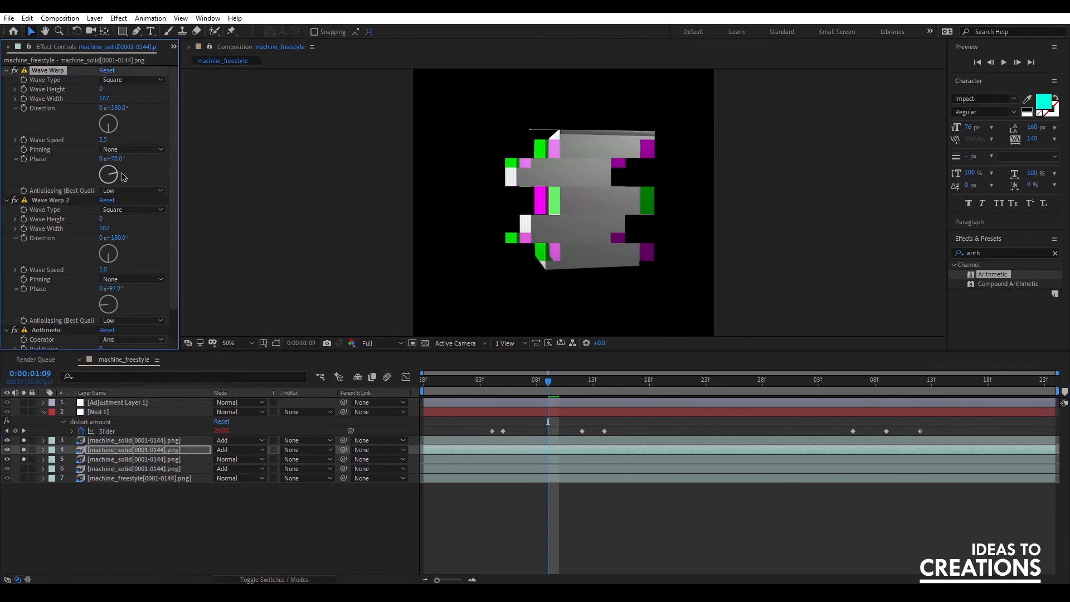
Set phases of -65° on the green machine_solid layer's Wave Warp 2 and 35° on the blue layer's Wave Warp, and lower the blue layer's Wave Warp 2 phase
left_click_drag(106, 309, 104, 305)
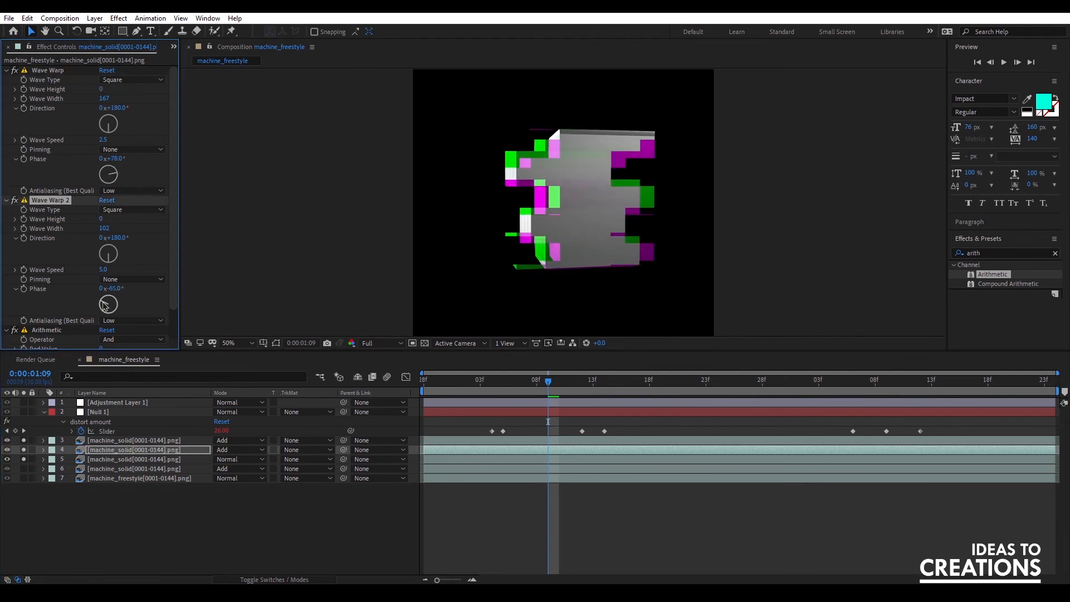
left_click(119, 460)
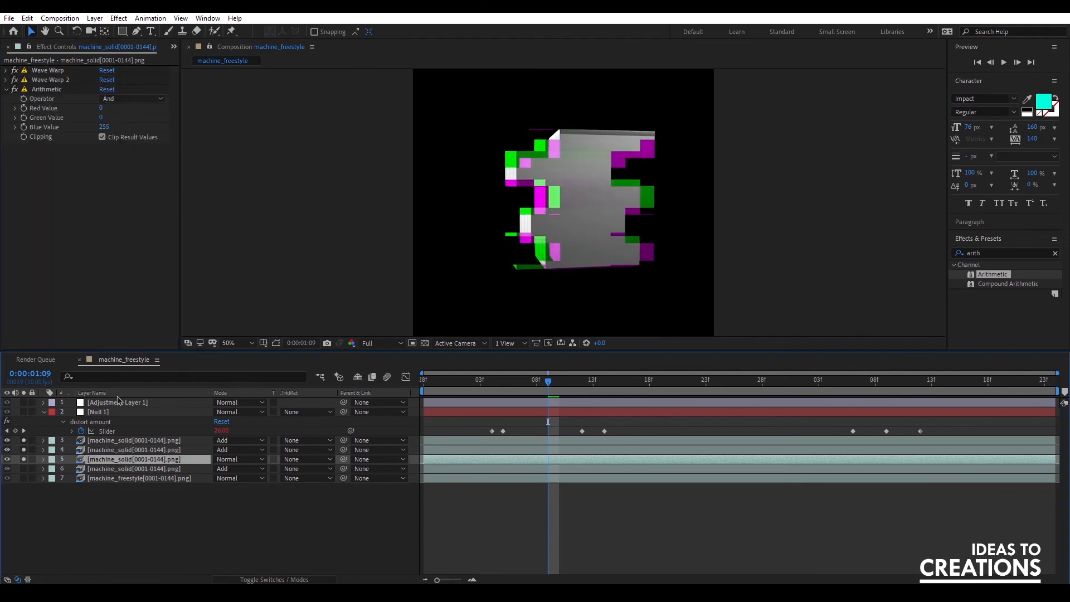
left_click(6, 80)
left_click(7, 71)
left_click_drag(108, 129, 127, 161)
key("ctrl+z")
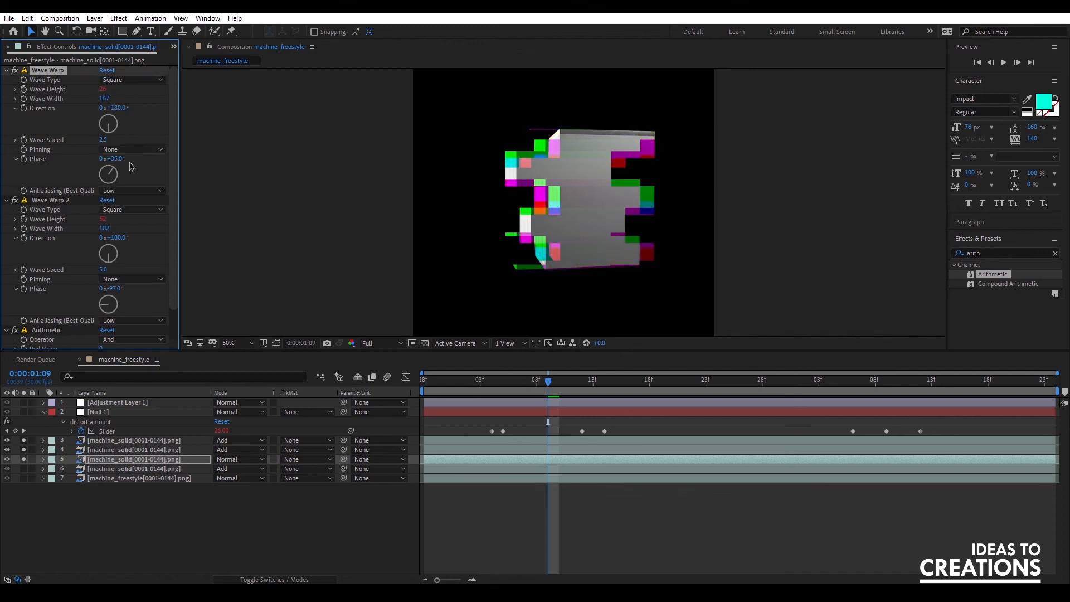
mouse_move(119, 289)
left_mouse_down()
mouse_move(94, 295)
mouse_move(111, 290)
left_mouse_up()
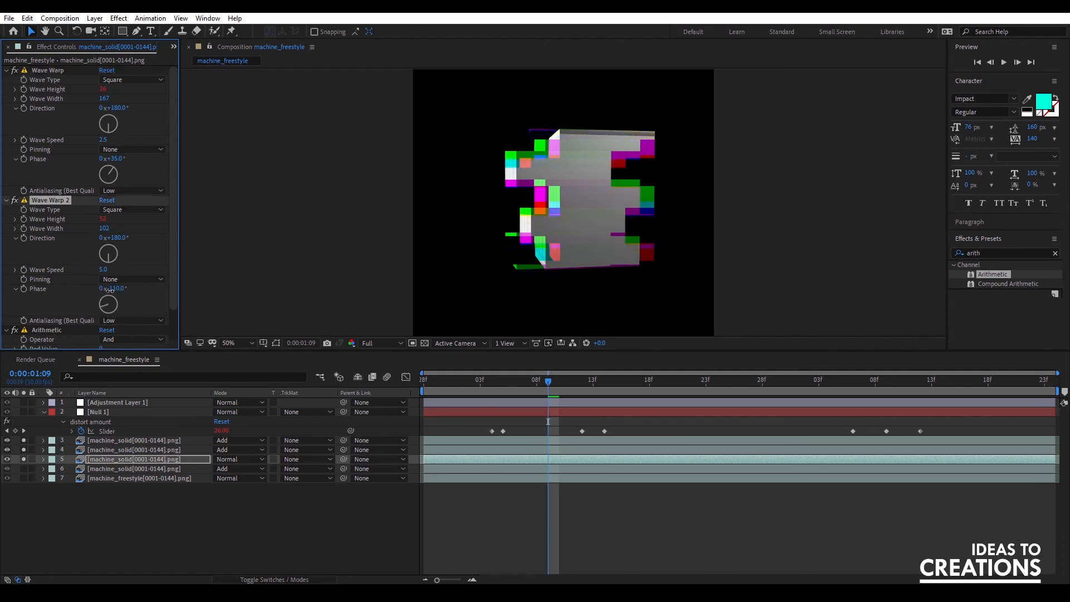
Unsolo the three RGB machine_solid layers and add a Glow effect to Adjustment Layer 1 below Venetian Blinds 2
left_click(147, 403)
left_click(58, 71)
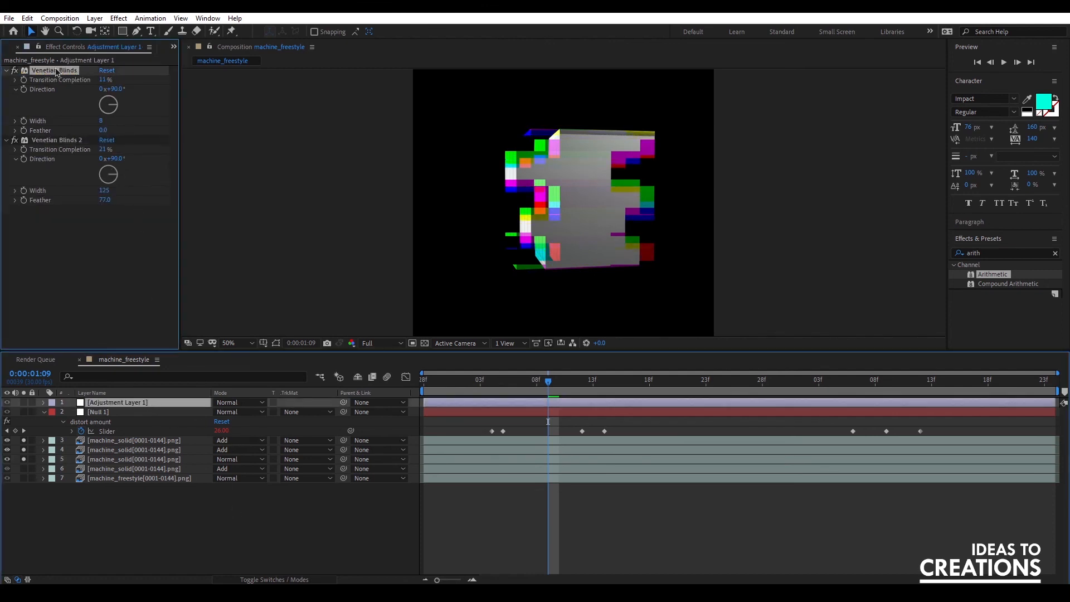
left_click(998, 255)
left_click_drag(23, 440, 23, 460)
left_click(1012, 252)
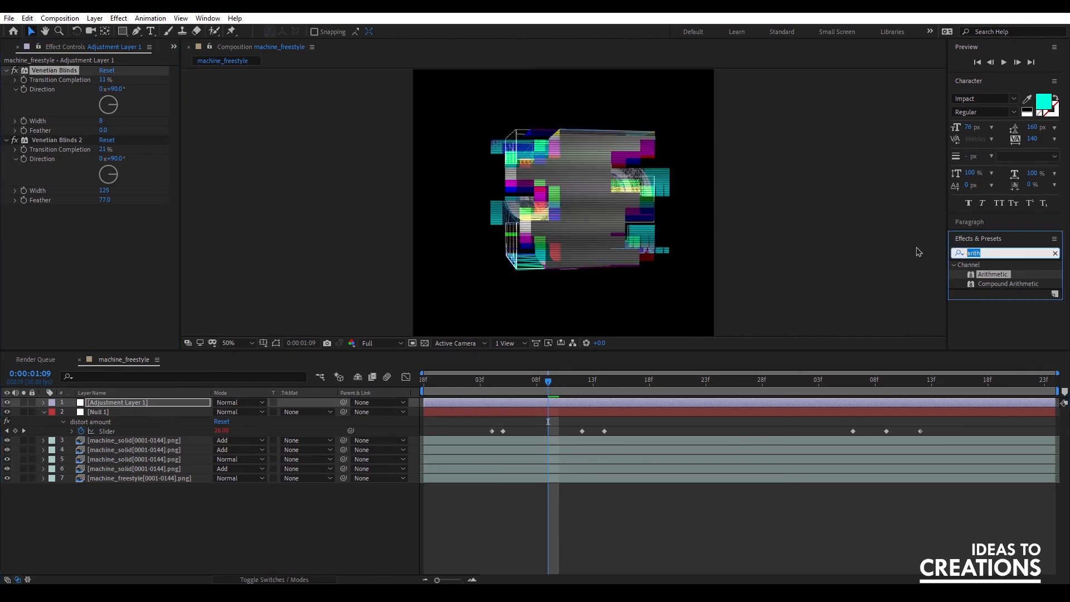
type("glow")
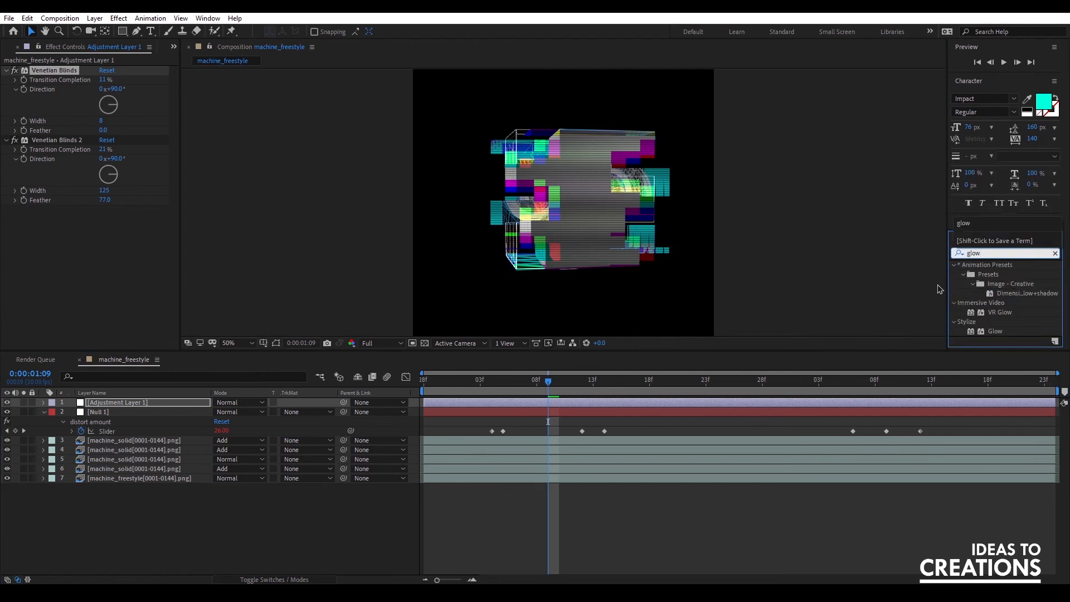
left_click_drag(996, 332, 140, 213)
Set the Glow Radius to 63 and Glow Intensity to 0.3 at 0:00:02:03, and preview the animation from 0:00:01:07
left_click_drag(549, 396, 820, 399)
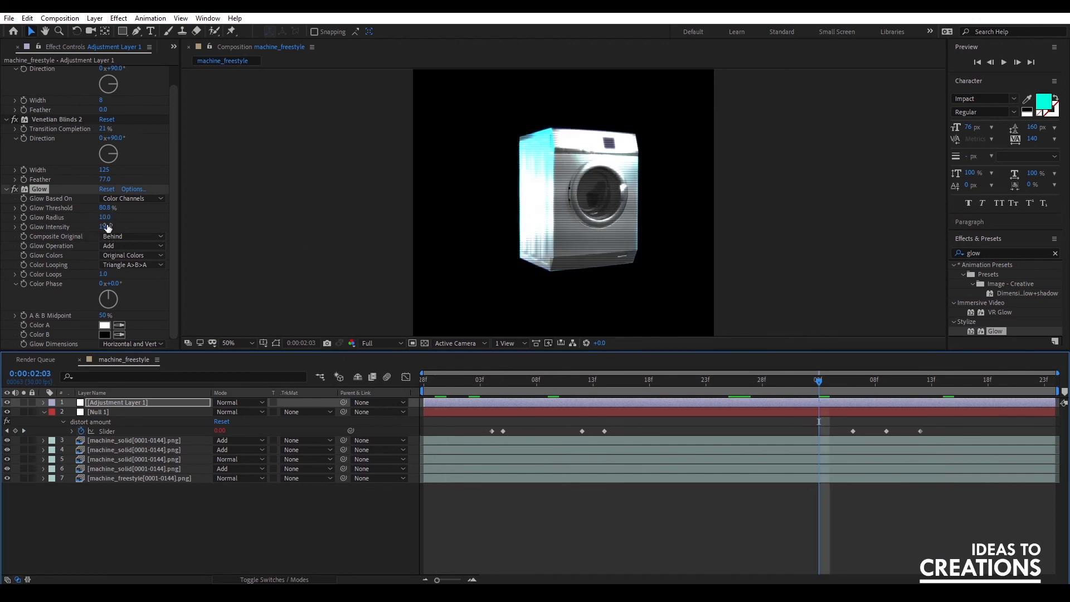
left_click_drag(103, 218, 75, 231)
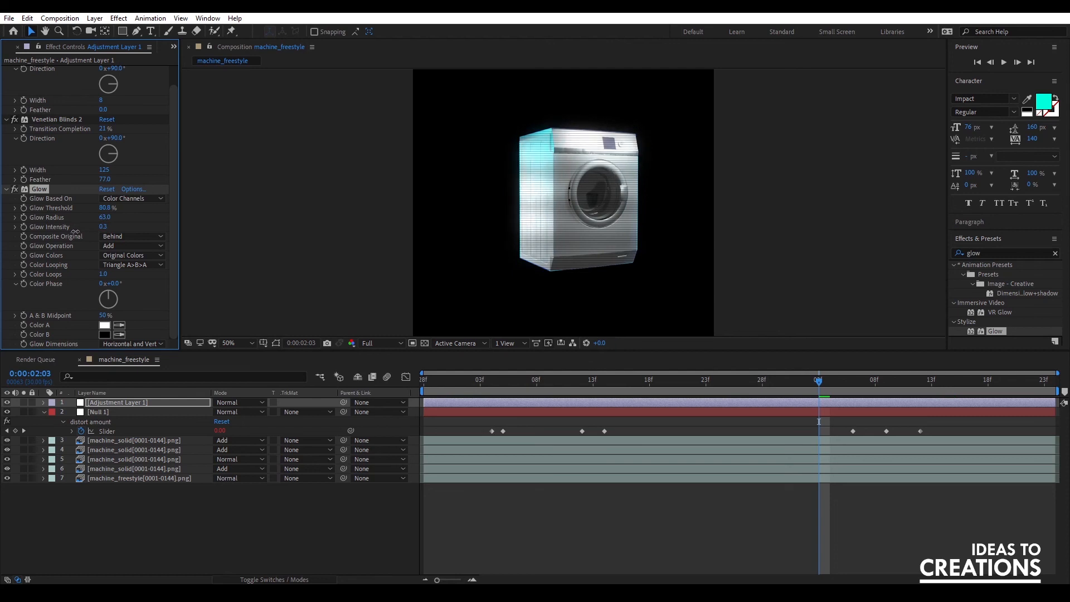
left_click_drag(478, 375, 525, 375)
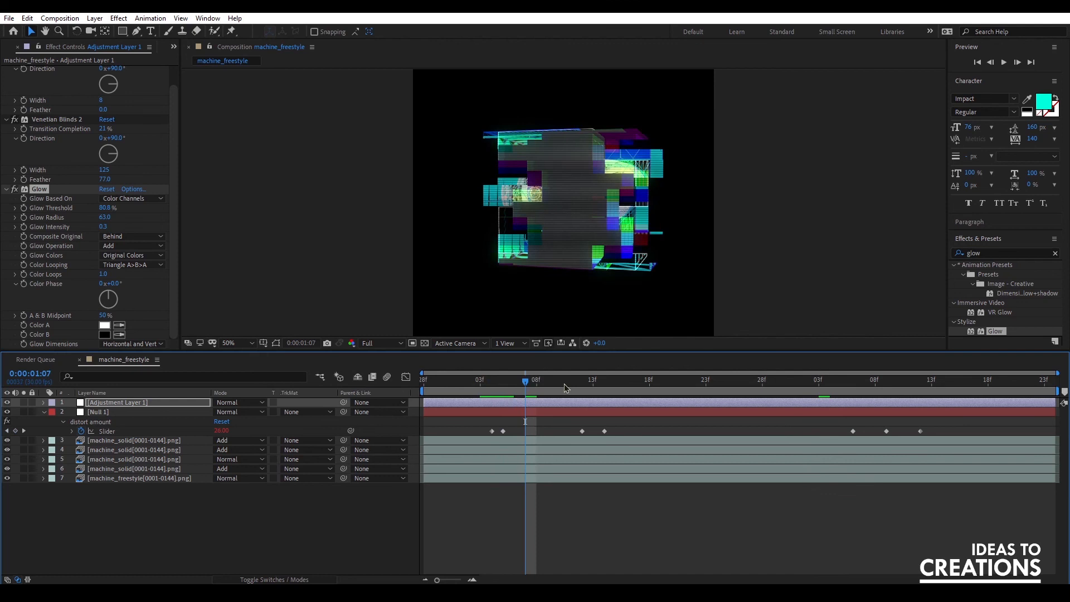
key("space")
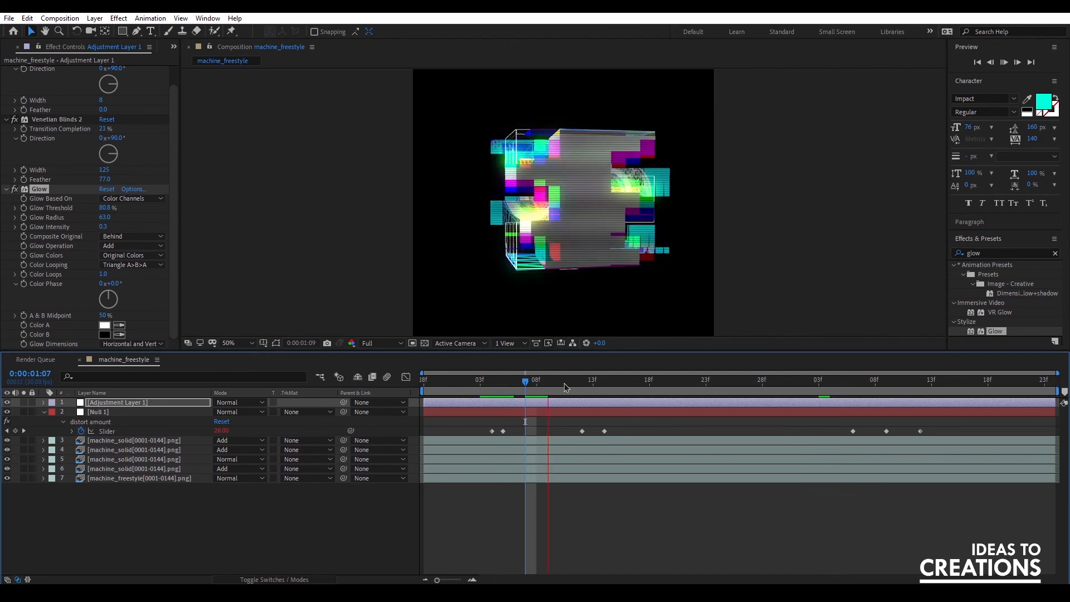